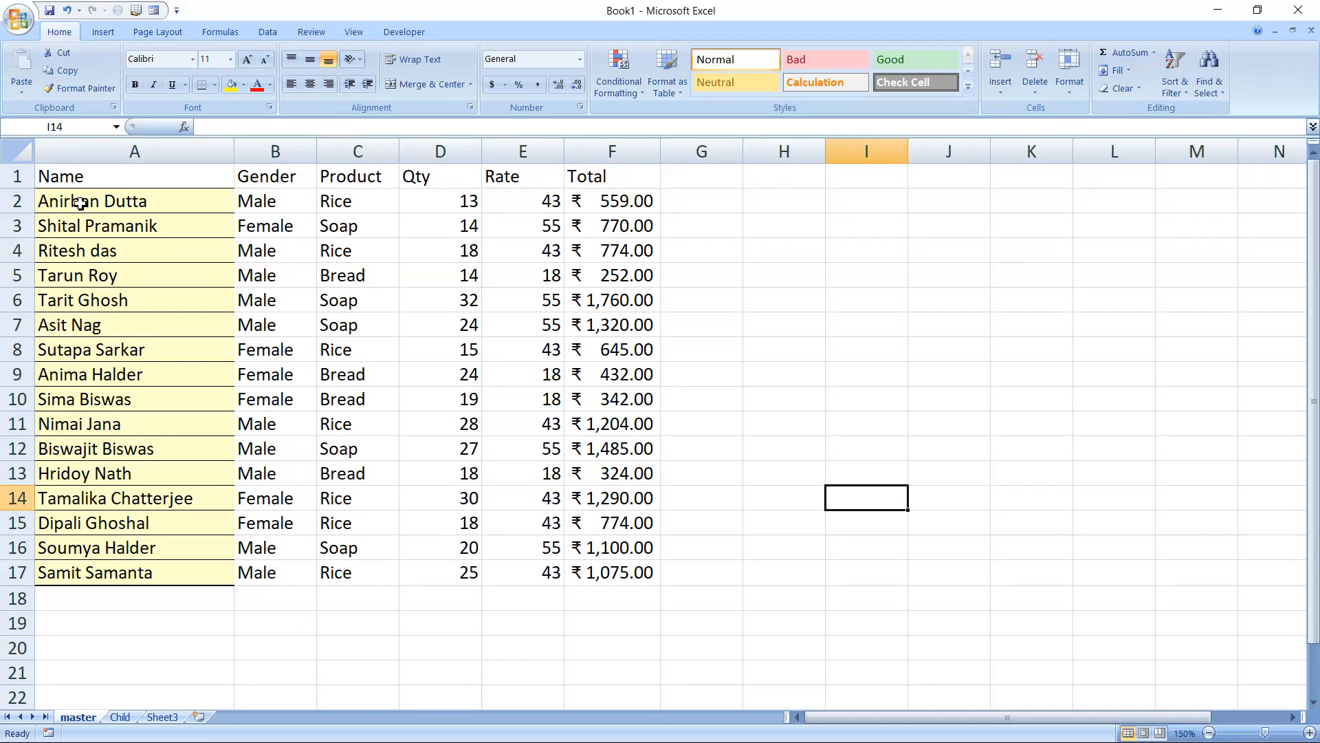
# Step: Copy the Name header from cell A1 of the master sheet into cell A1 of the Child sheet
pyautogui.click(102, 183)
pyautogui.hotkey('ctrl', 'c')
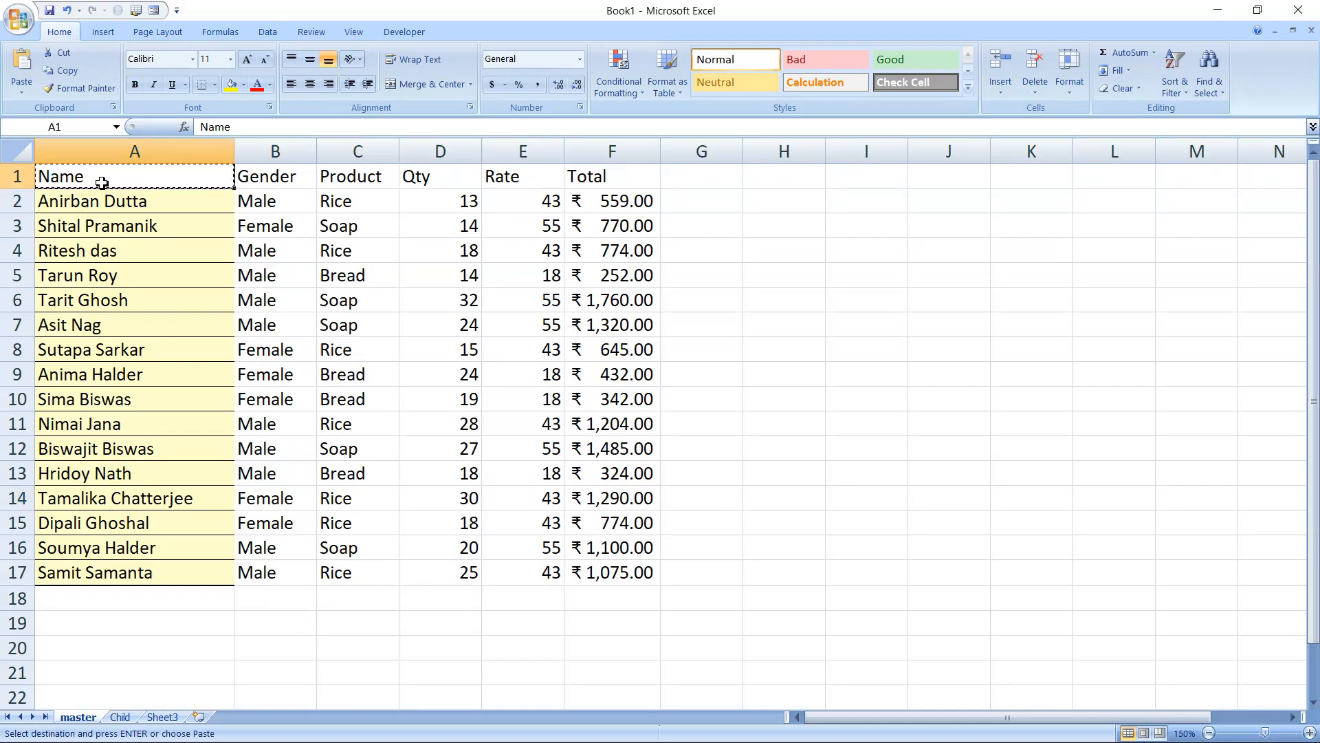
pyautogui.click(118, 717)
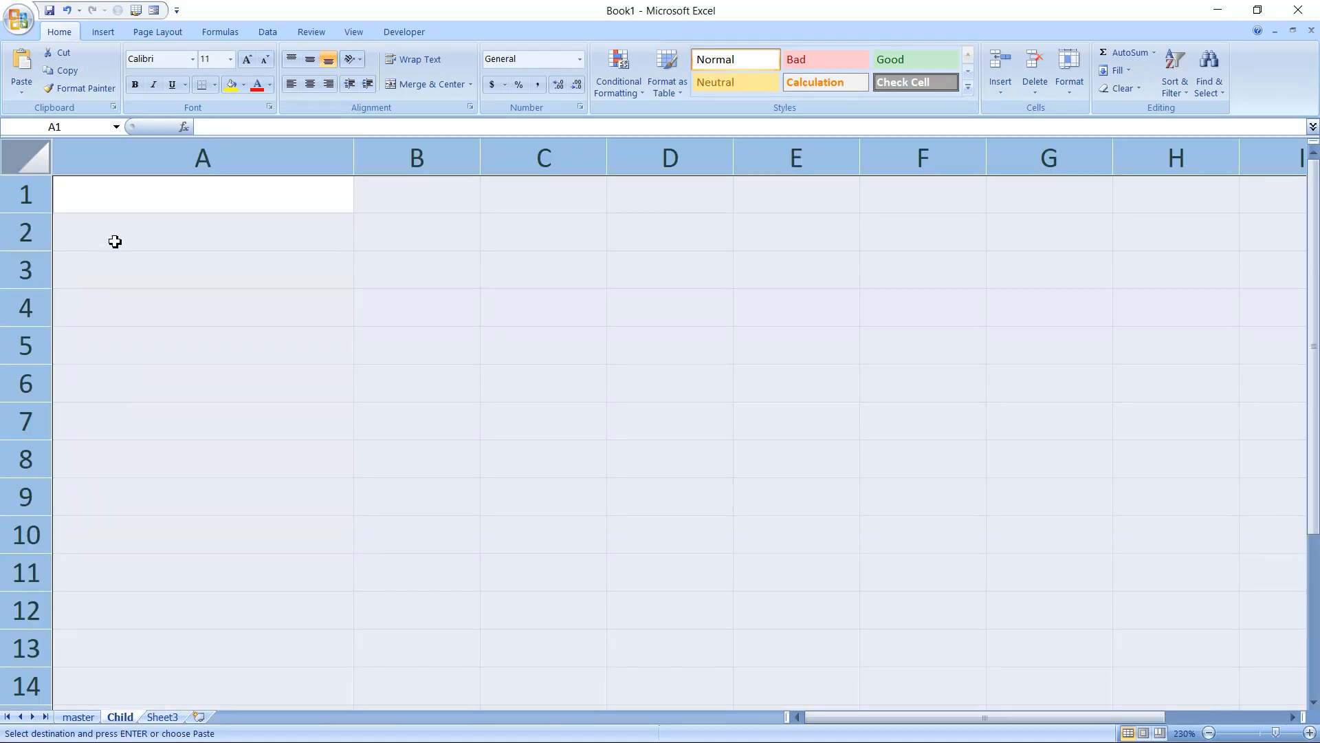
pyautogui.click(135, 206)
pyautogui.hotkey('ctrl', 'v')
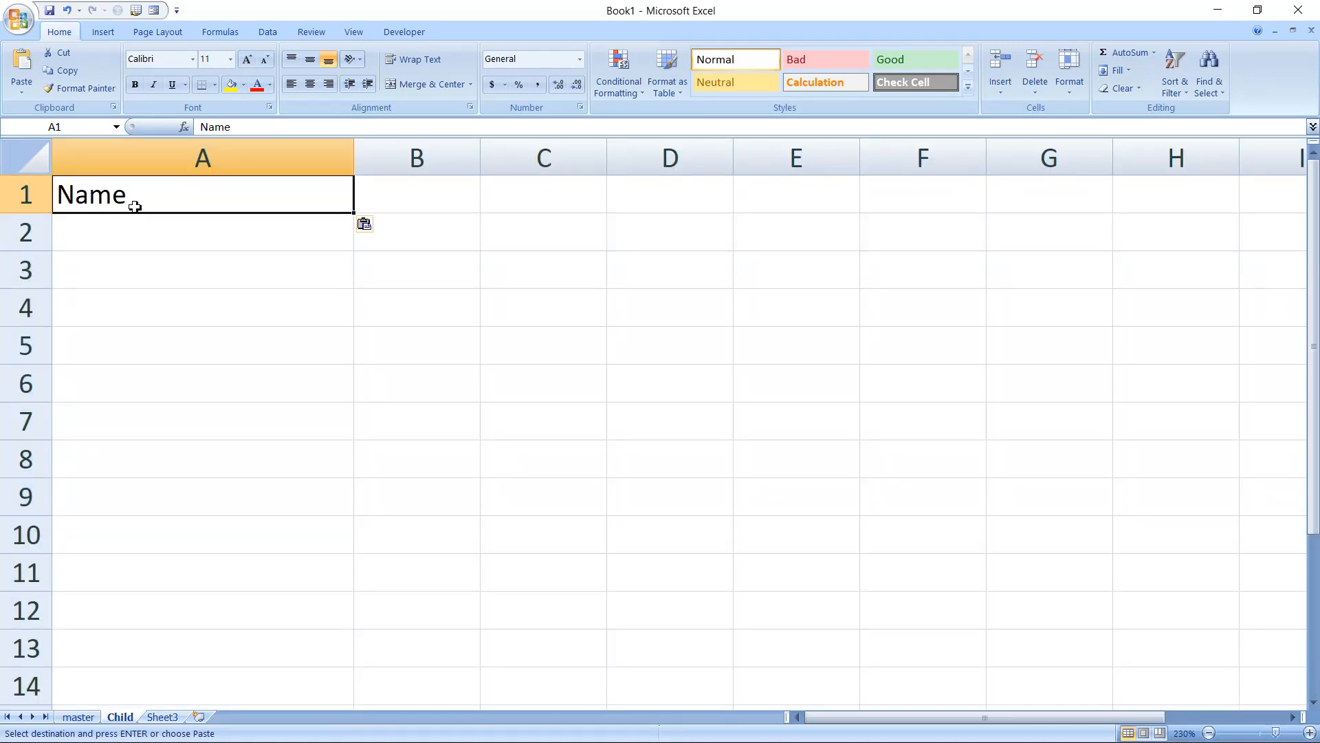
# Step: Enter the formula =IF(master!B2="Male","Mr. "&master!A2,"Mrs. ") in cell A2 of the Child sheet
pyautogui.click(131, 238)
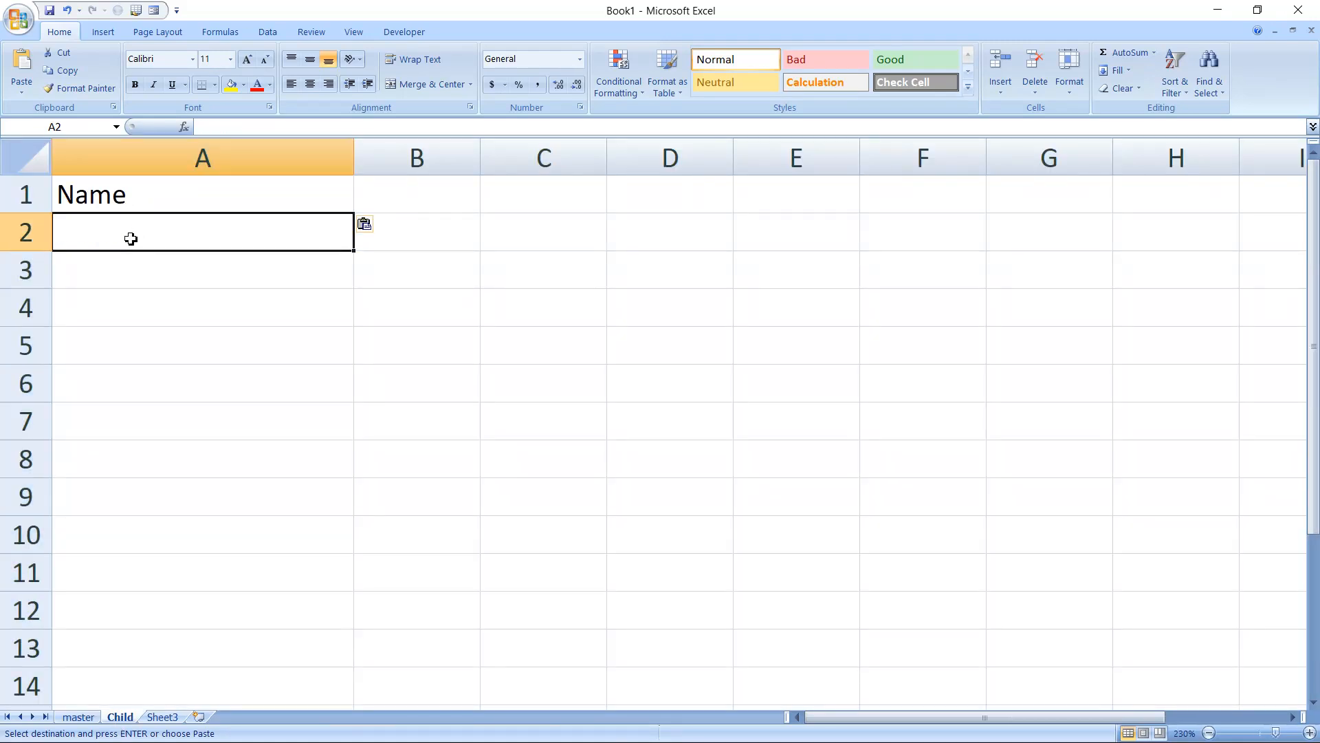
pyautogui.write('=if')
pyautogui.press('Tab')
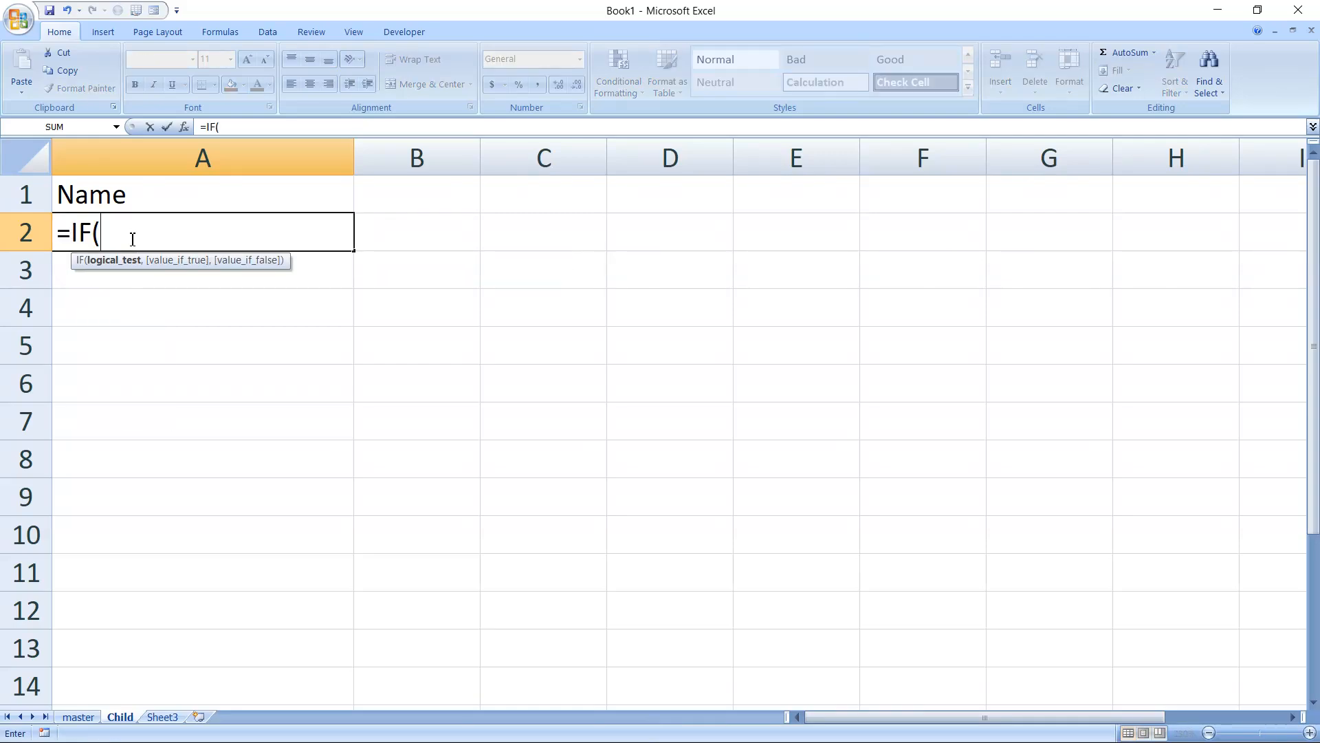
pyautogui.click(78, 718)
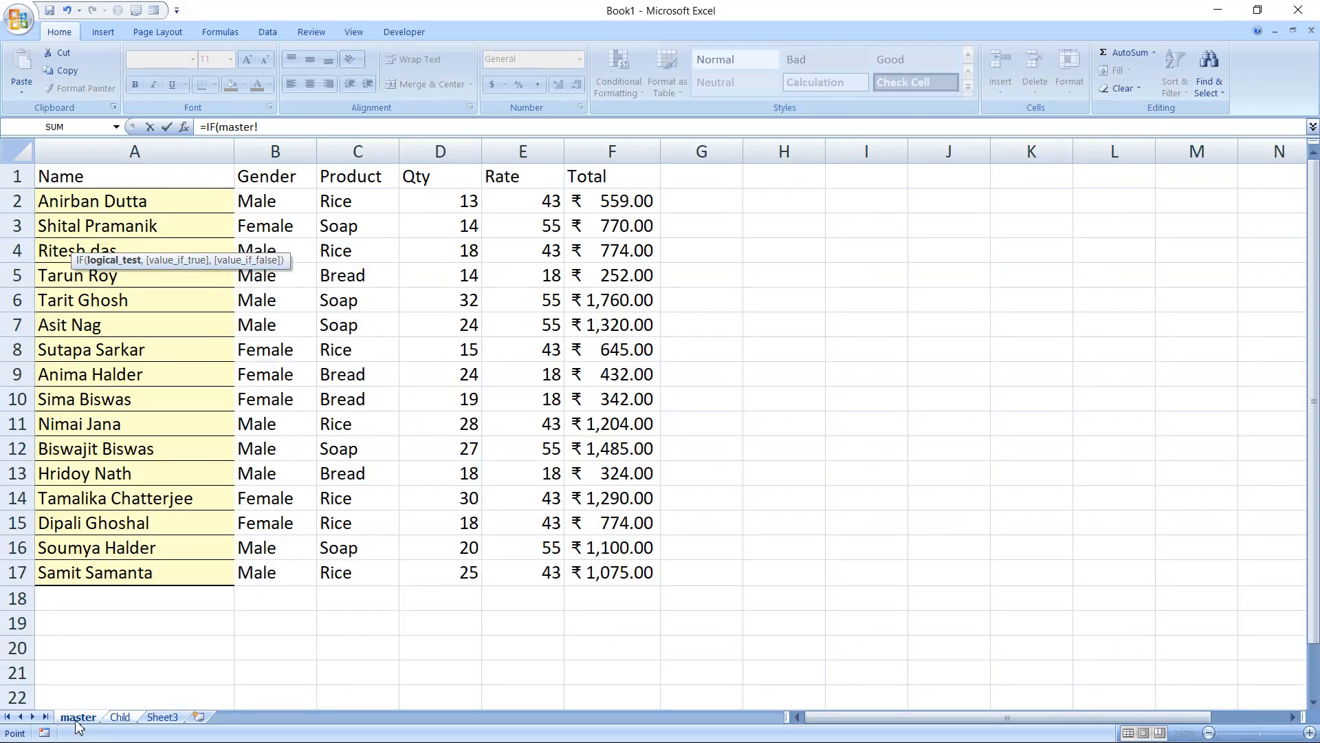
pyautogui.click(268, 210)
pyautogui.write('="M')
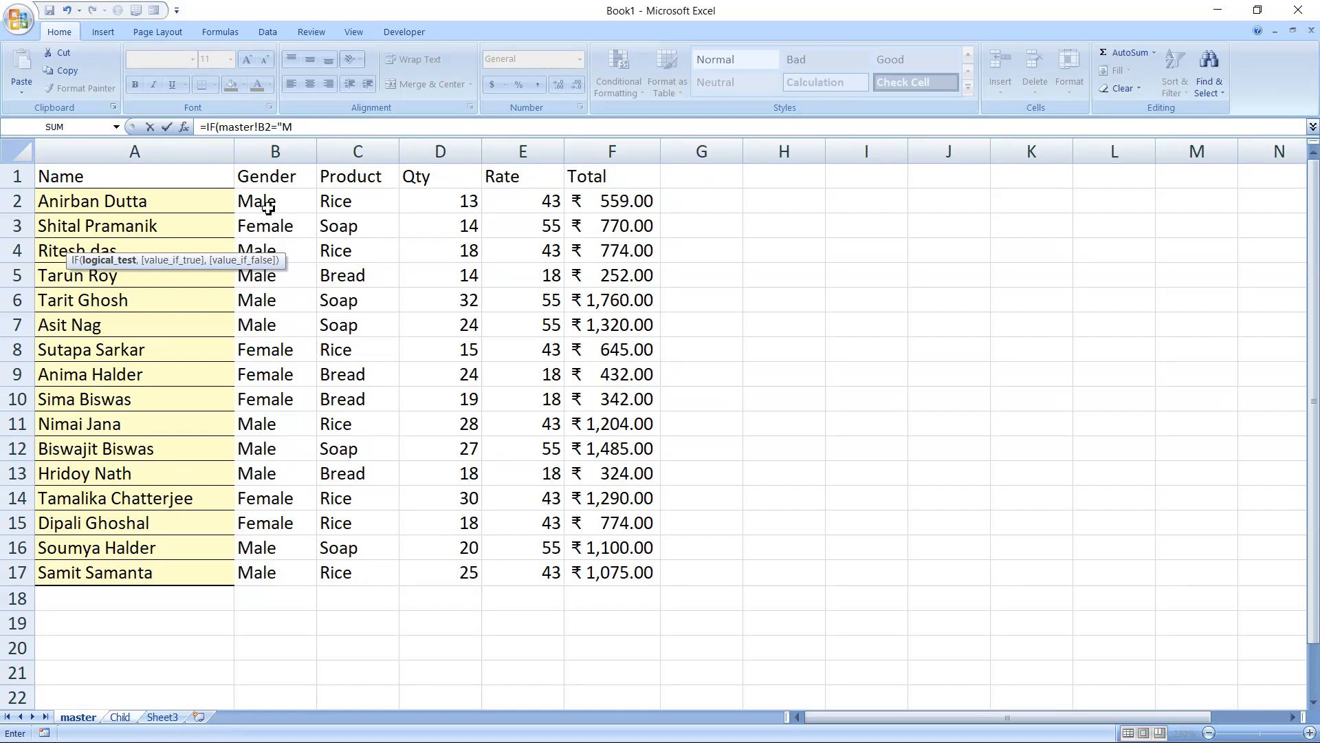
pyautogui.write('ale",')
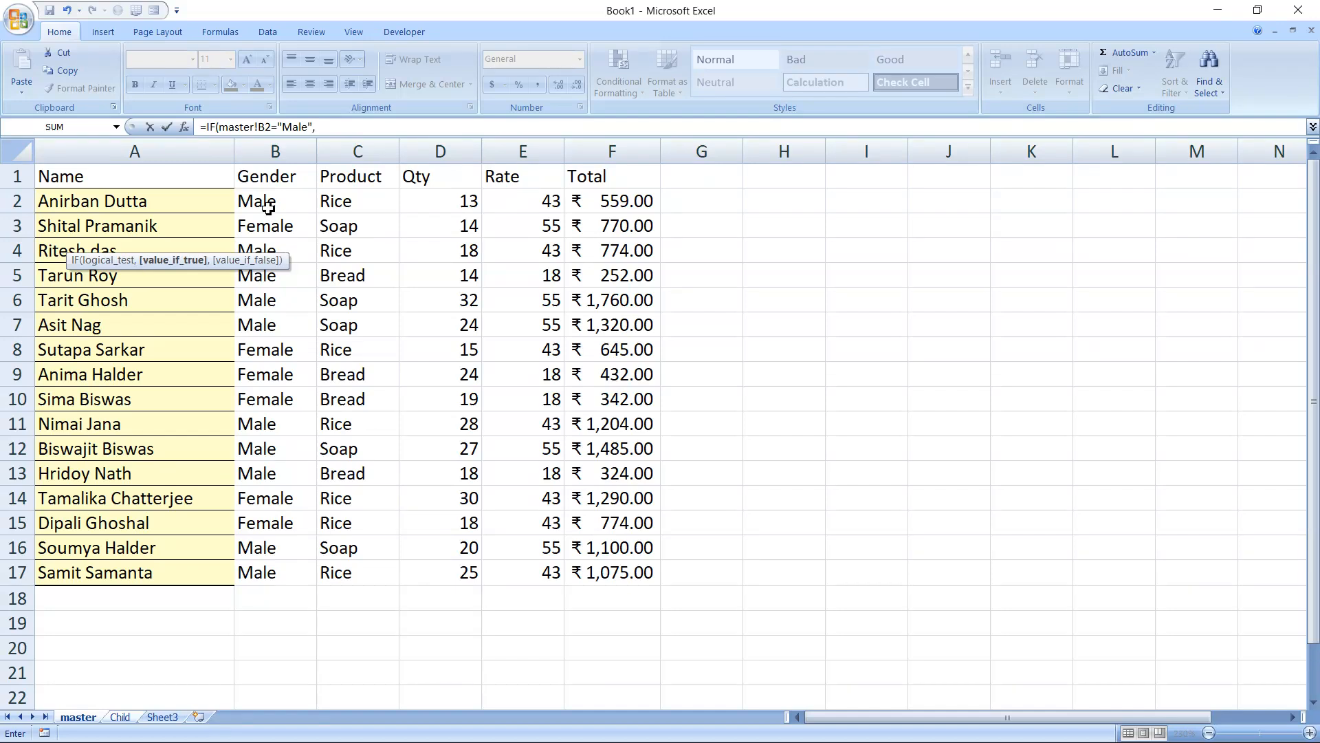
pyautogui.write('"Mr. "&')
pyautogui.click(157, 211)
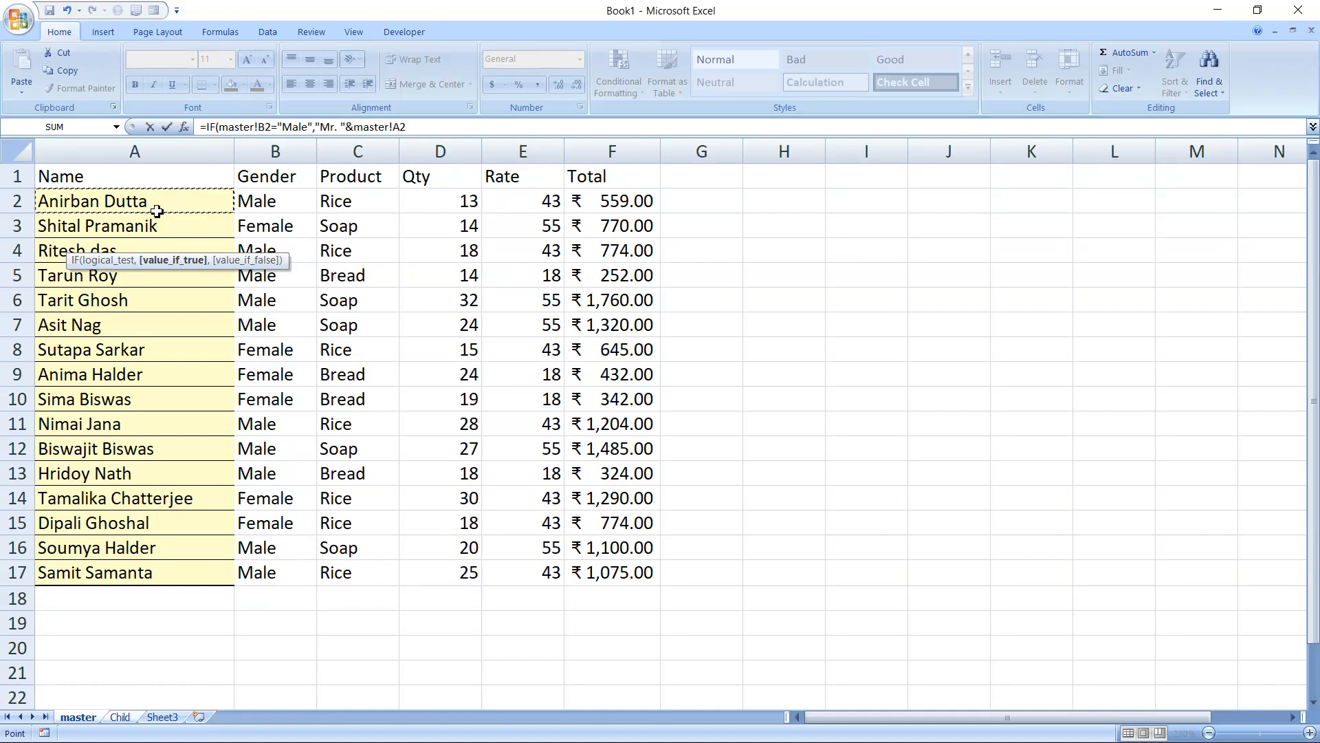
pyautogui.write(',"')
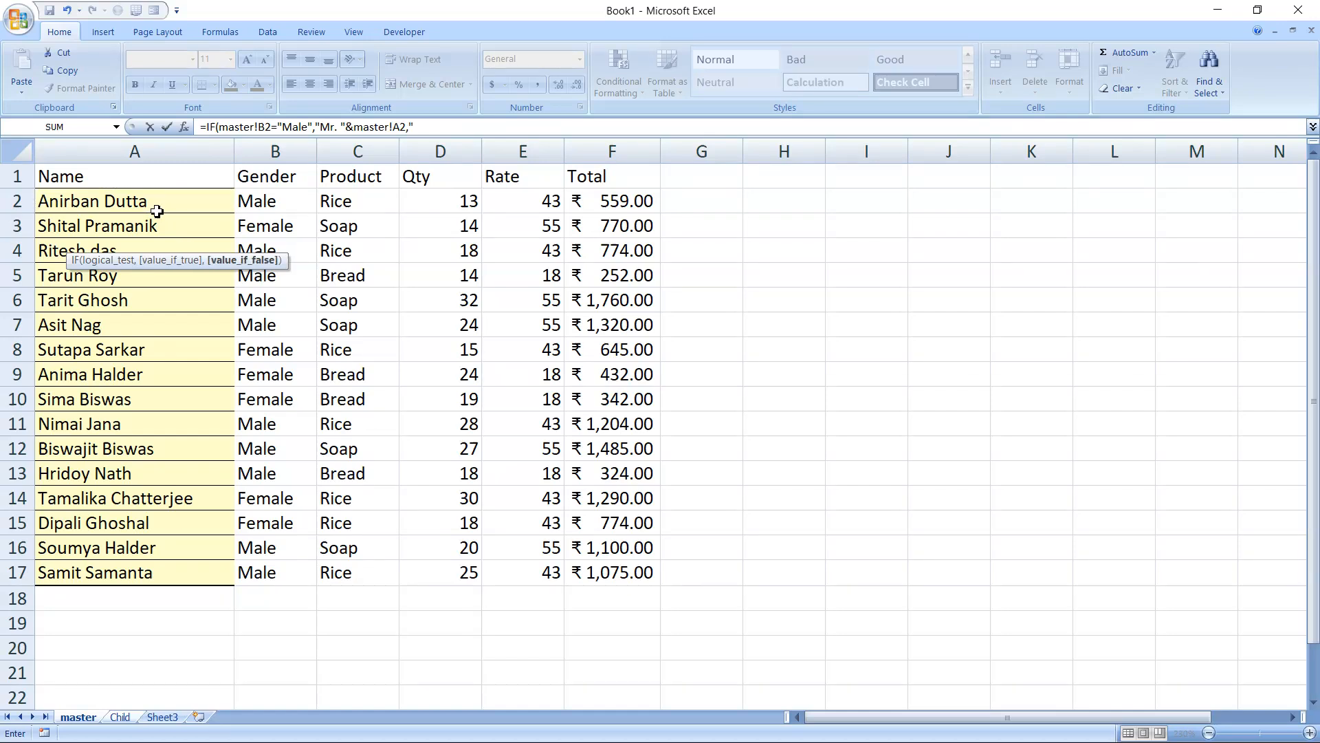
pyautogui.write('Mrs. "')
pyautogui.press('Return')
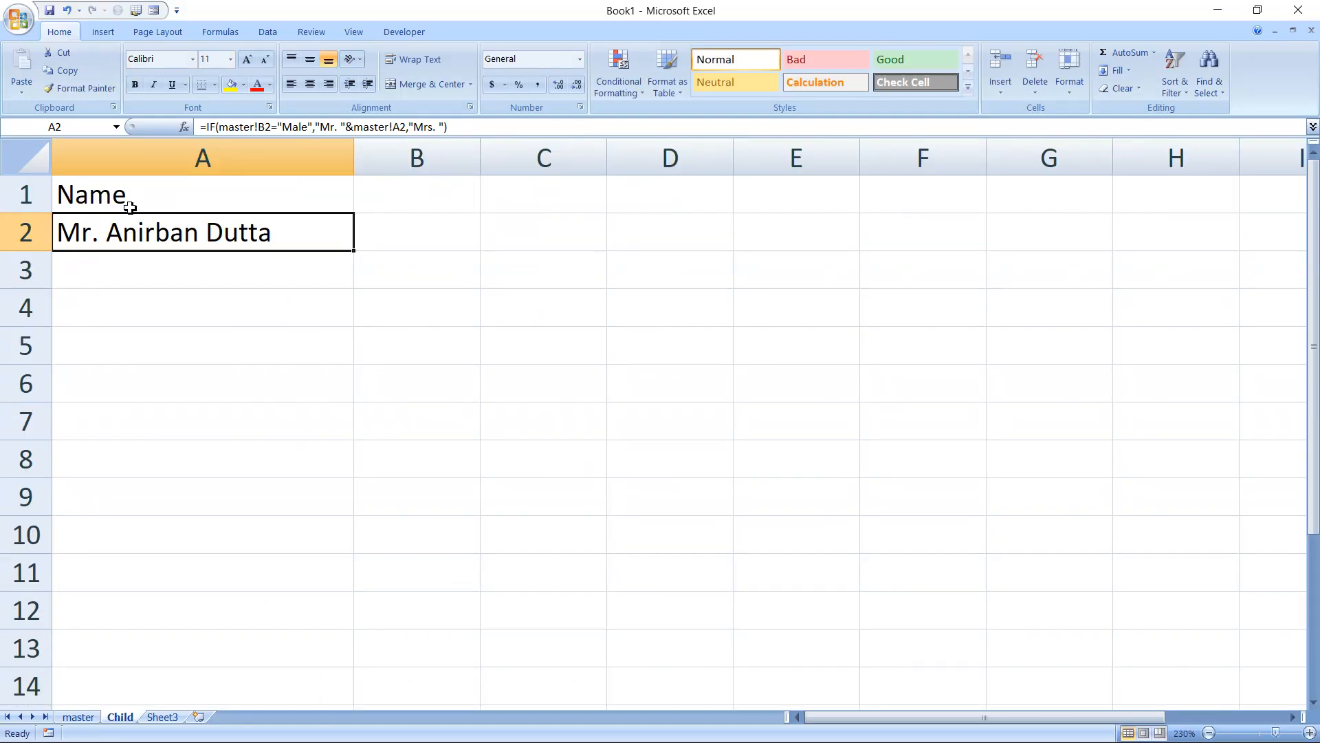
# Step: Append &master!A2 after "Mrs. " in the IF formula in cell A2 of the Child sheet
pyautogui.click(77, 717)
pyautogui.click(150, 209)
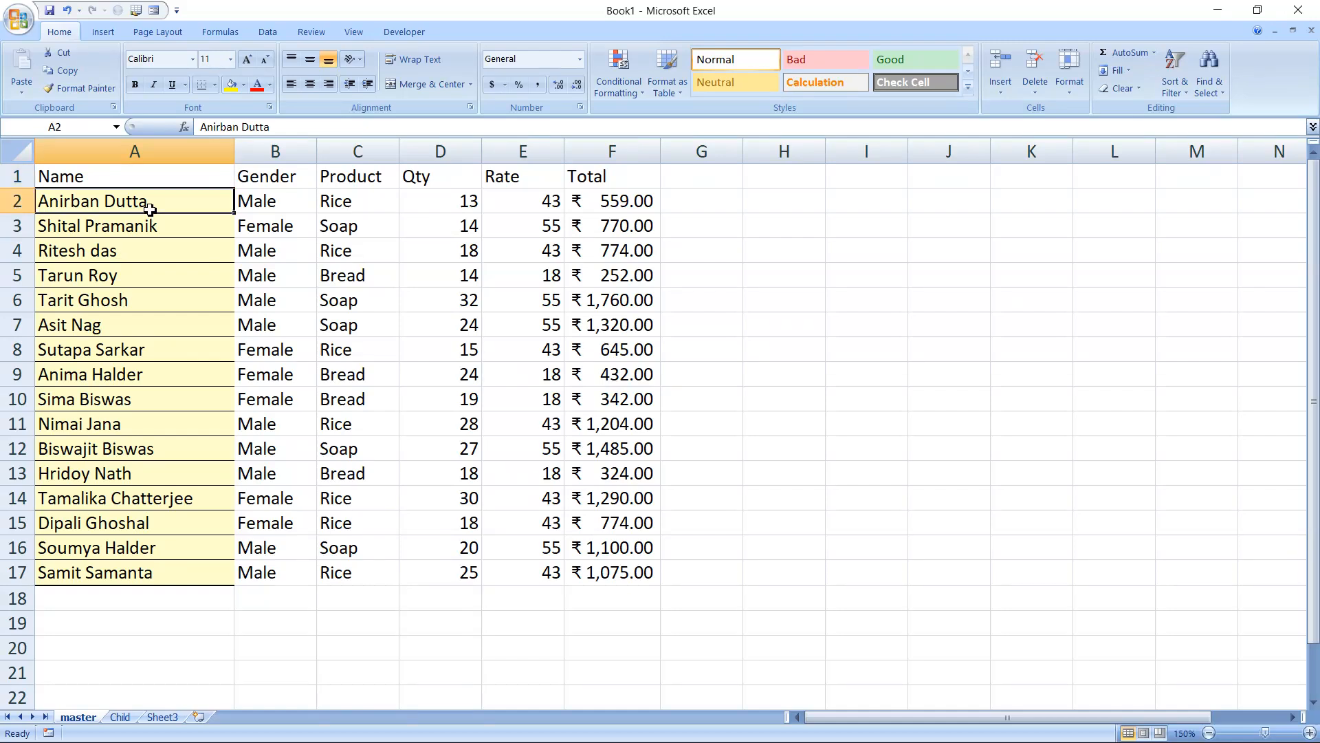
pyautogui.click(119, 721)
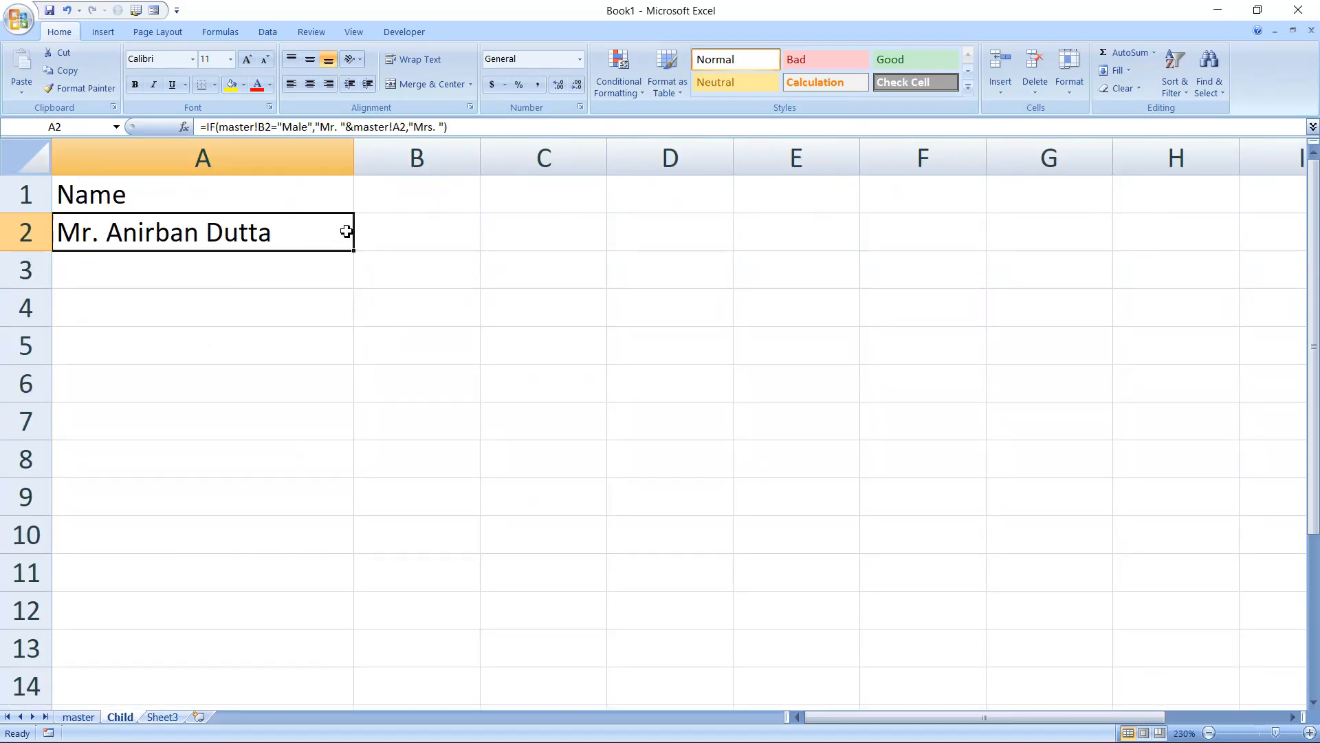
pyautogui.click(447, 128)
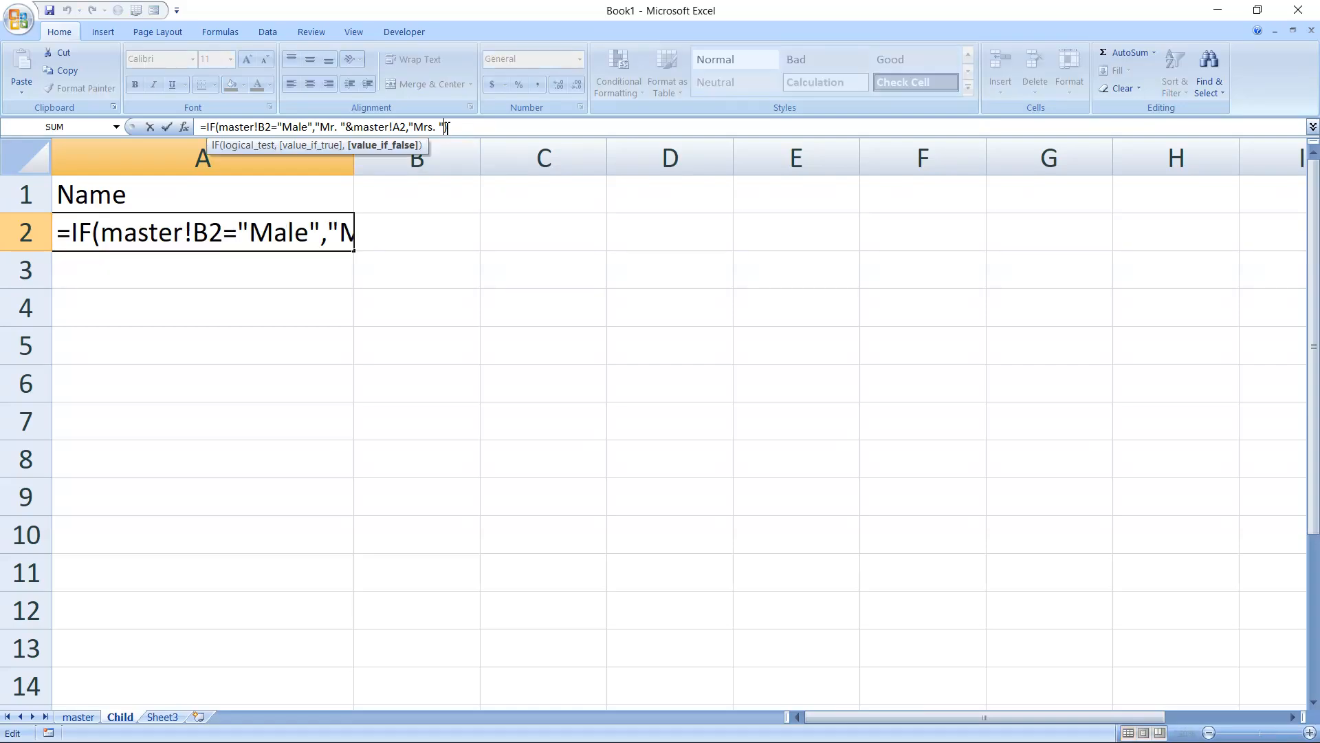
pyautogui.write('&')
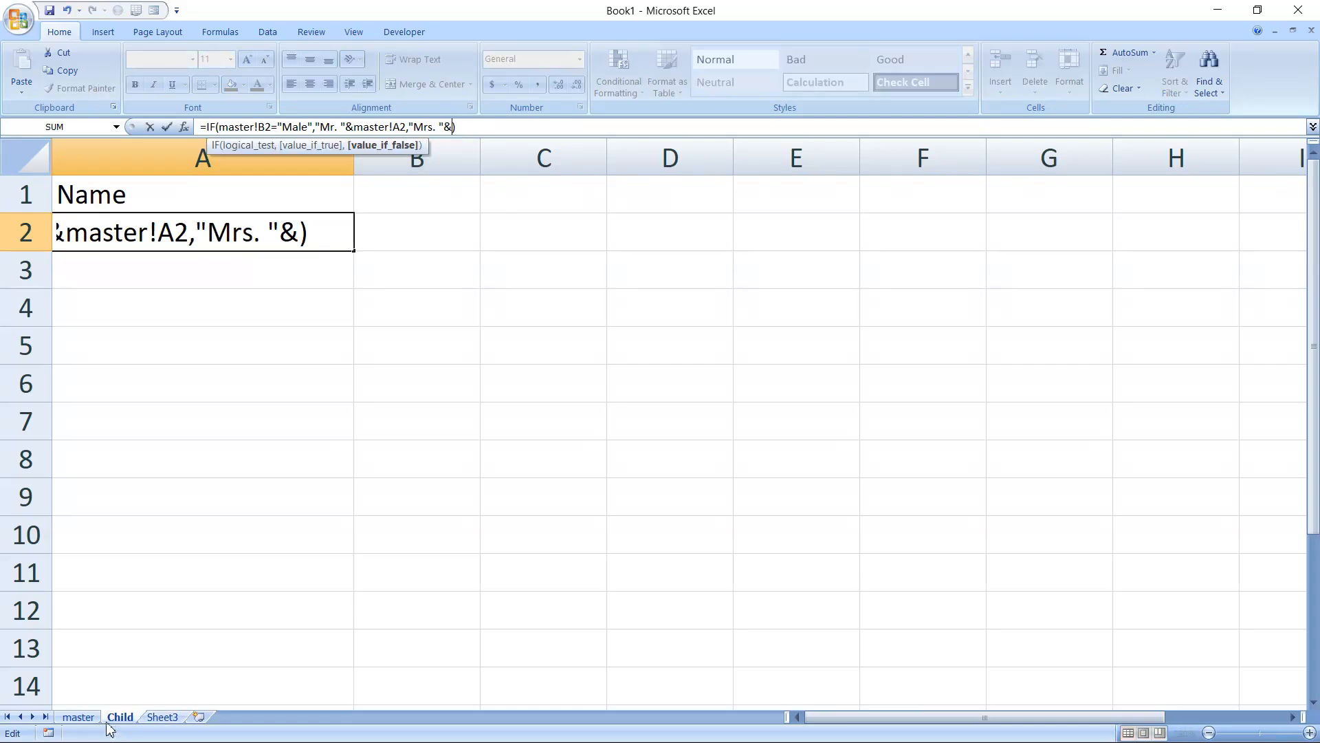
pyautogui.click(81, 718)
pyautogui.click(120, 209)
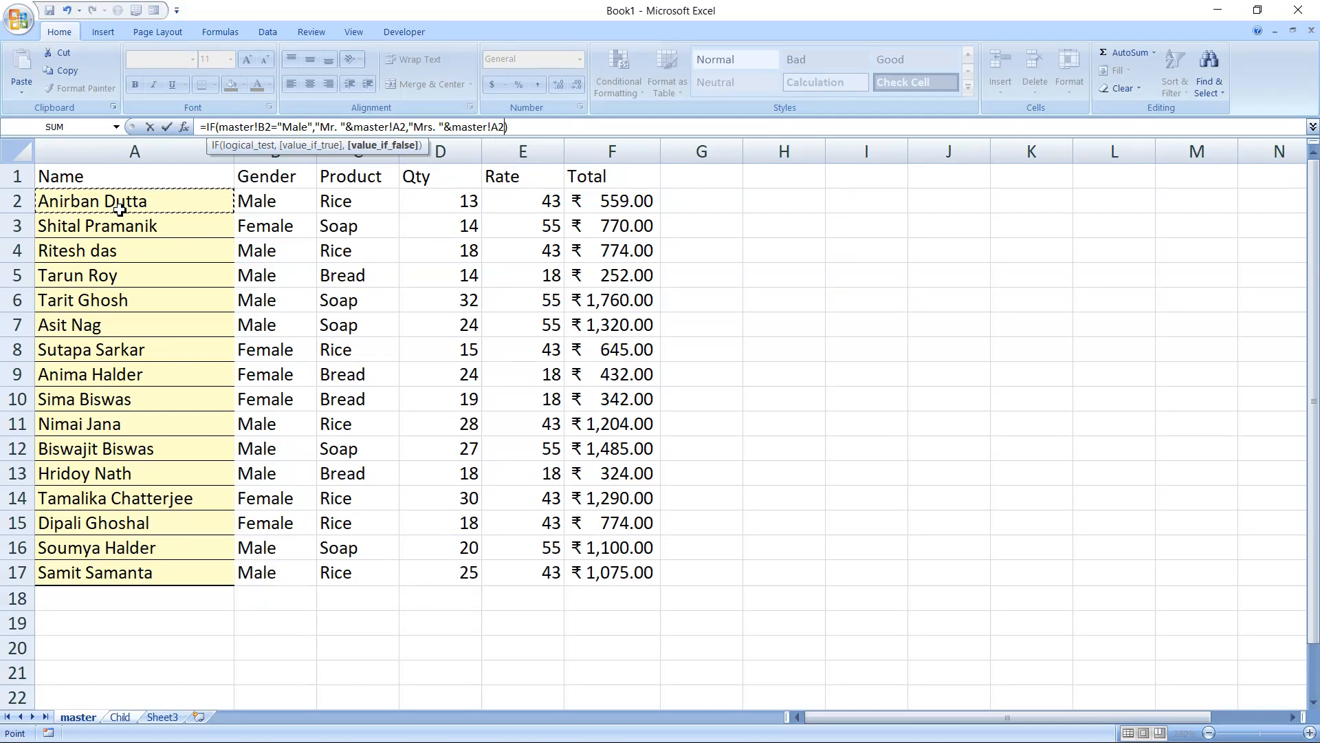
pyautogui.press('Tab')
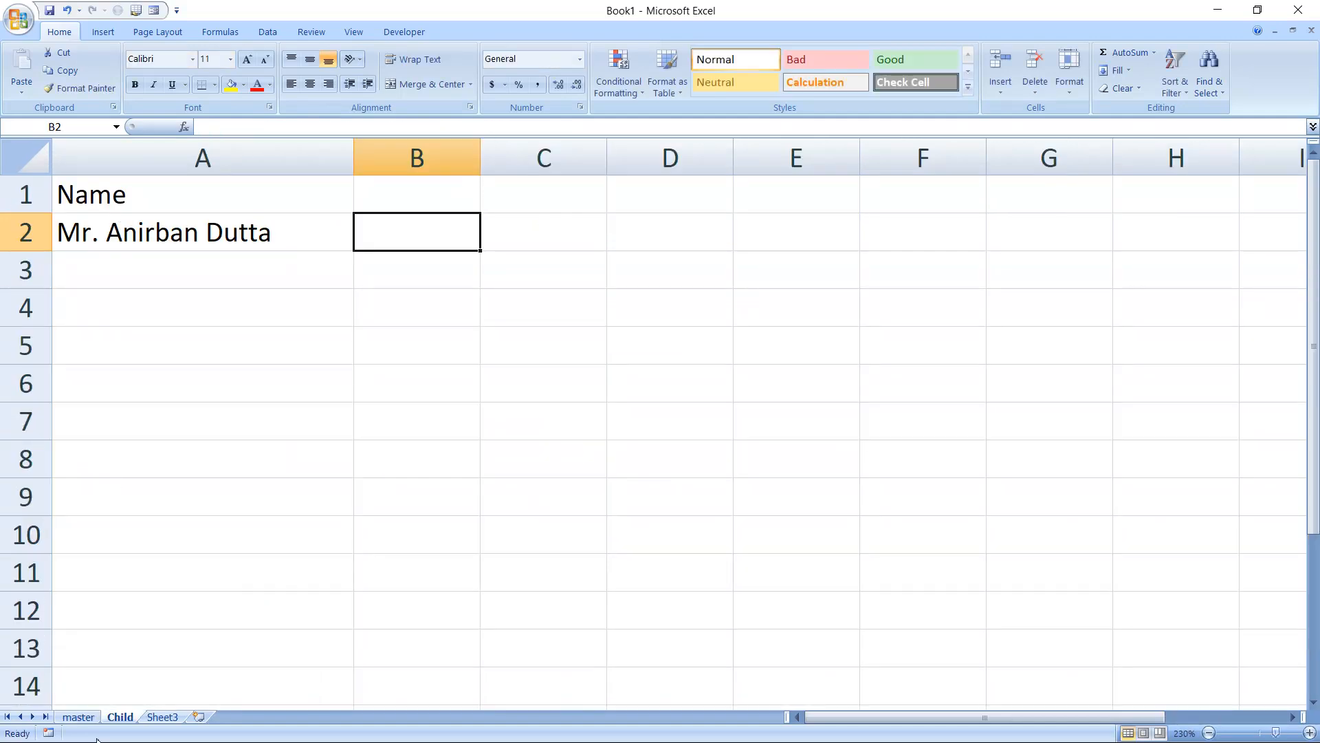
# Step: Fill the title-and-name formula down from A2 through A17 on the Child sheet, matching the last data row of the master sheet
pyautogui.click(77, 715)
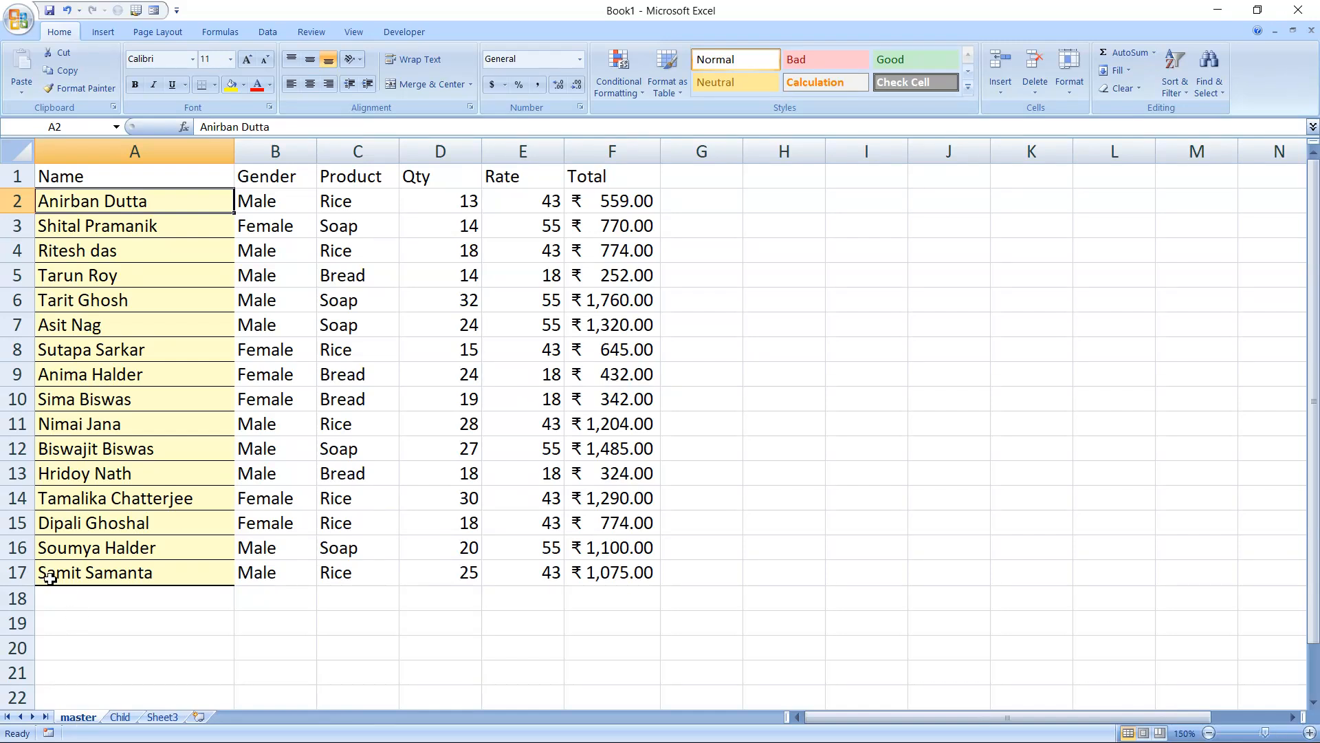
pyautogui.click(118, 717)
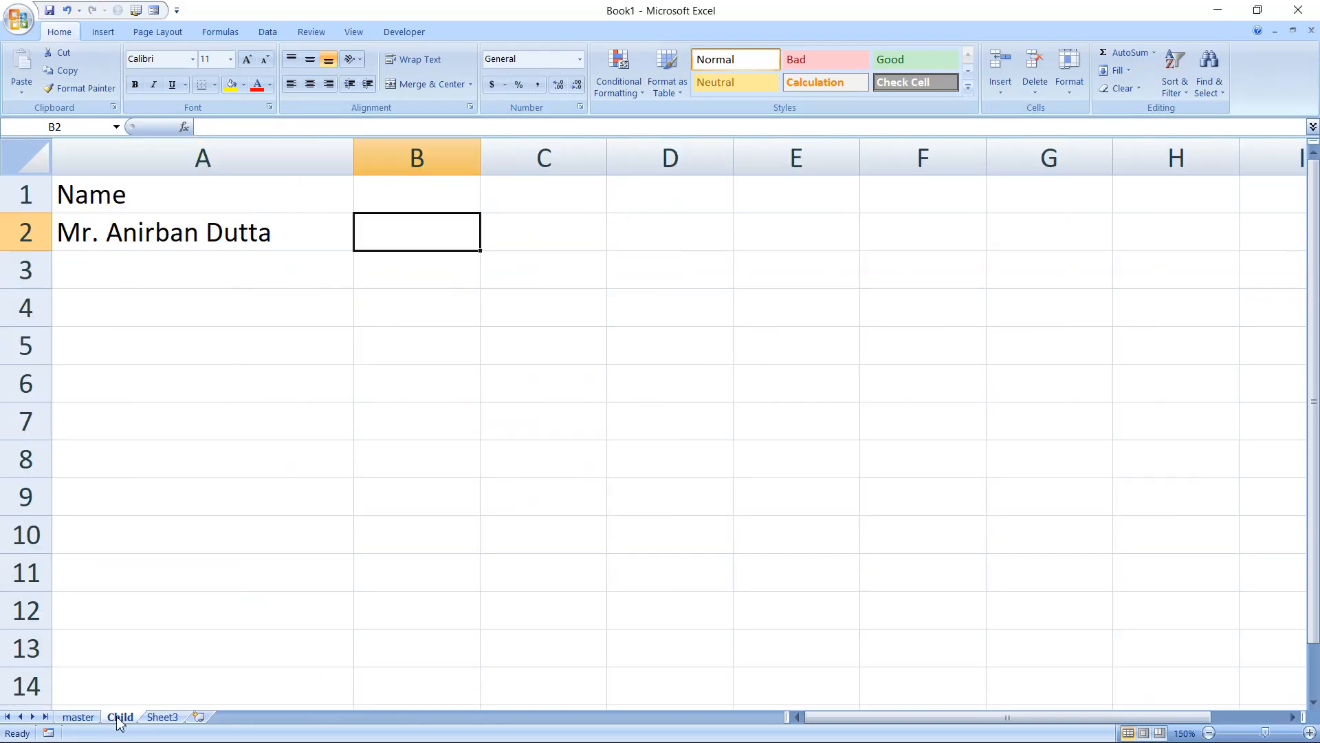
pyautogui.scroll(-1, 161, 539)
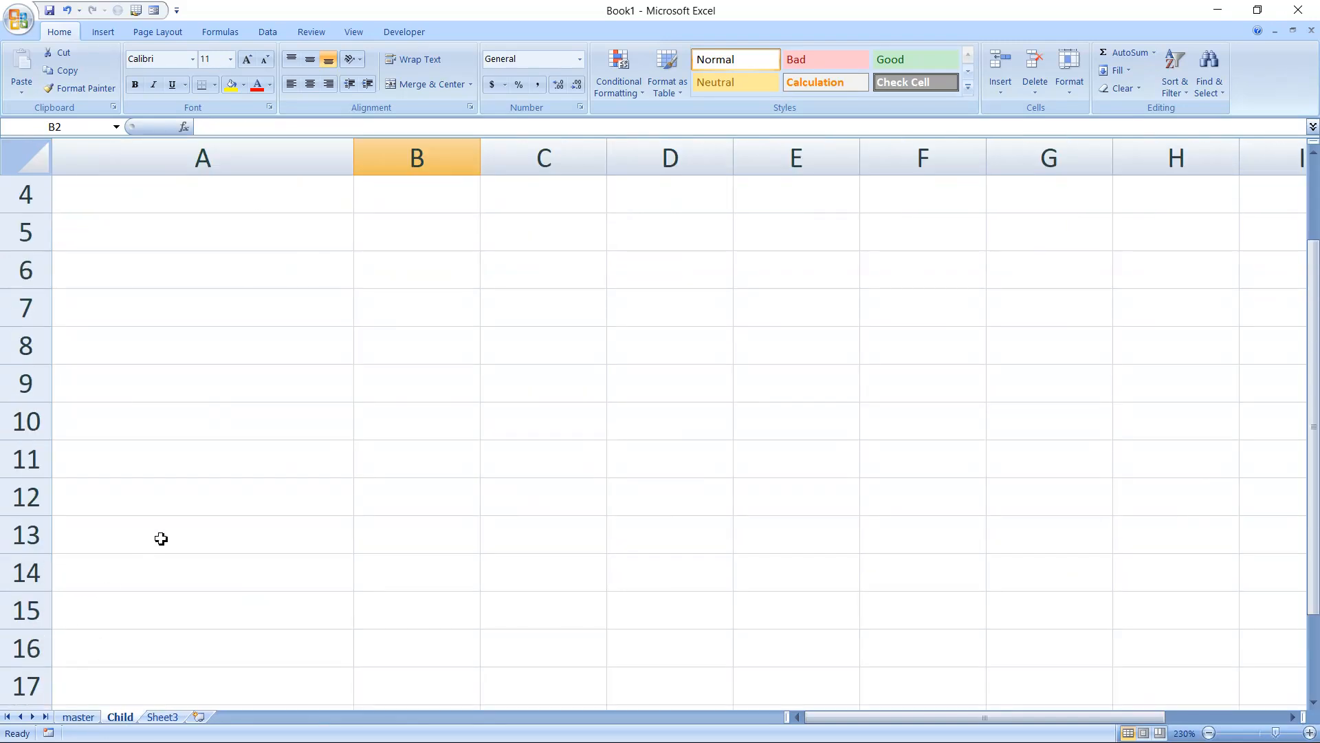
pyautogui.click(120, 680)
pyautogui.scroll(1, 198, 379)
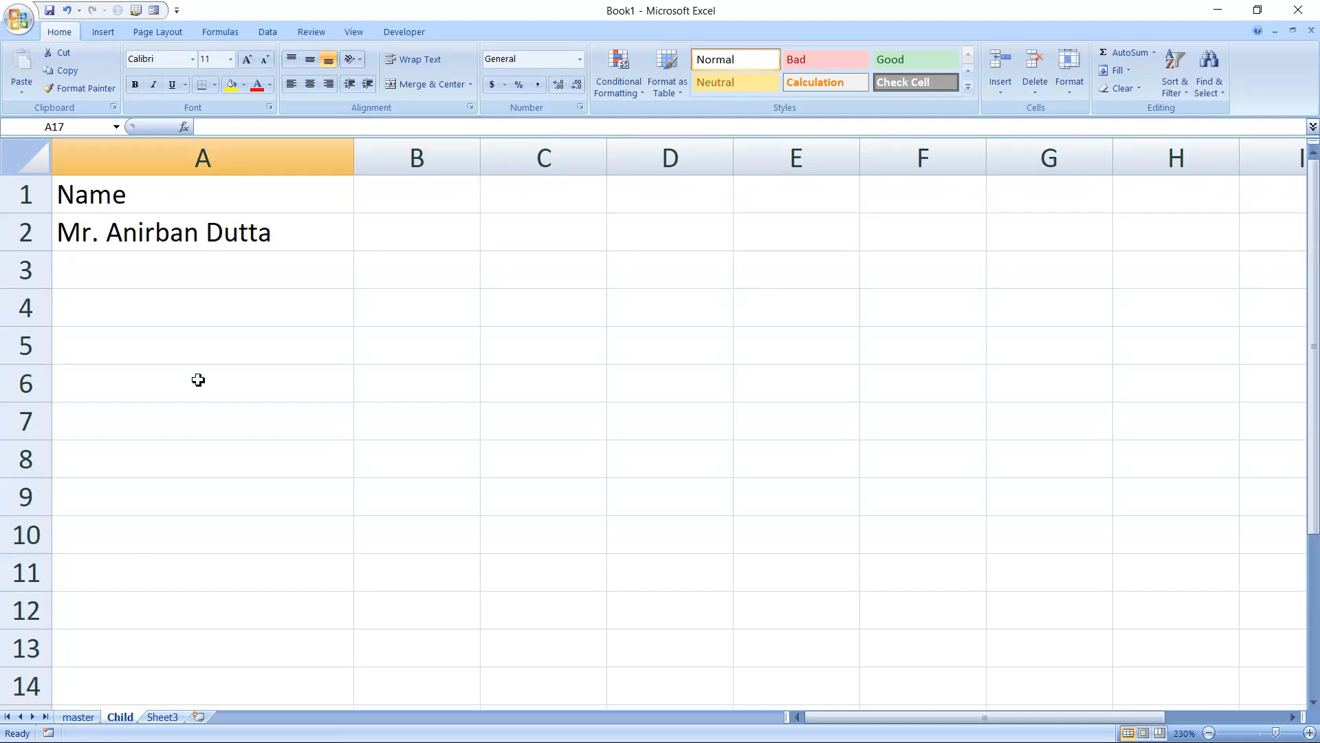
pyautogui.click(158, 233)
pyautogui.scroll(-7, 215, 390)
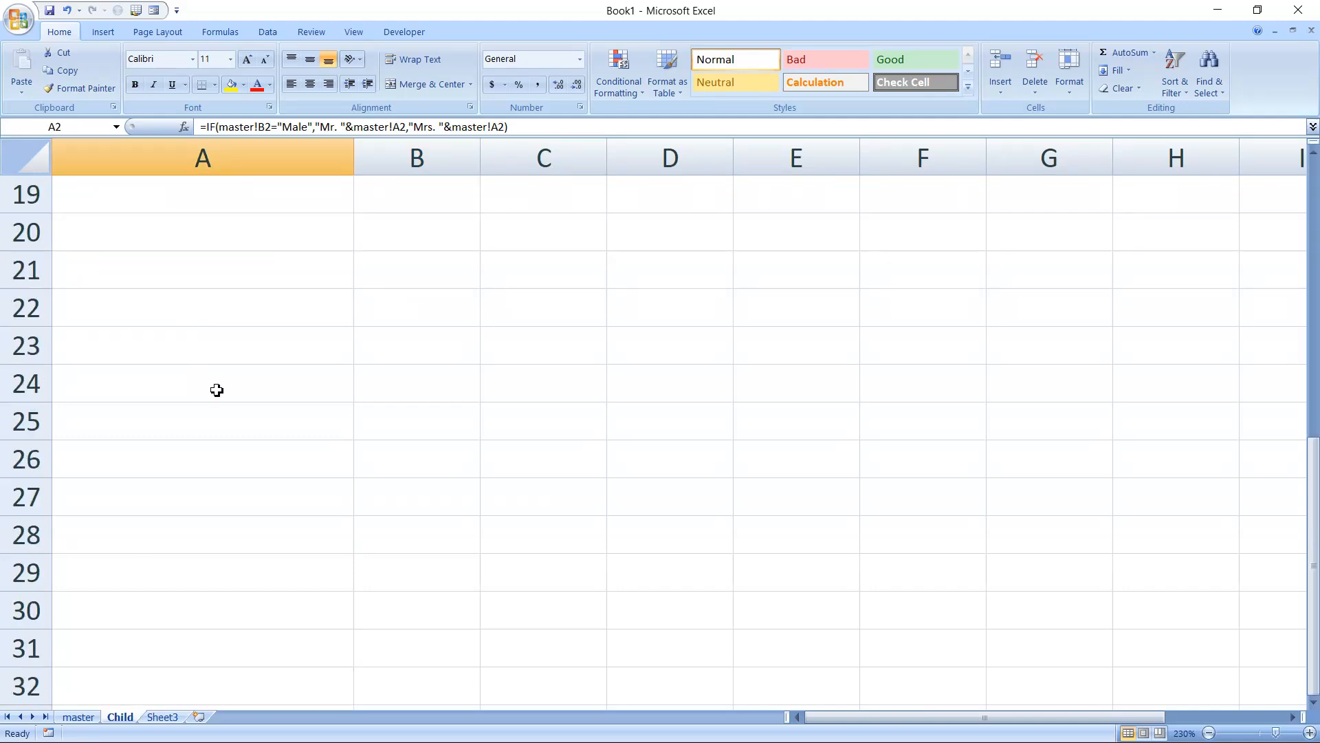
pyautogui.scroll(2, 219, 368)
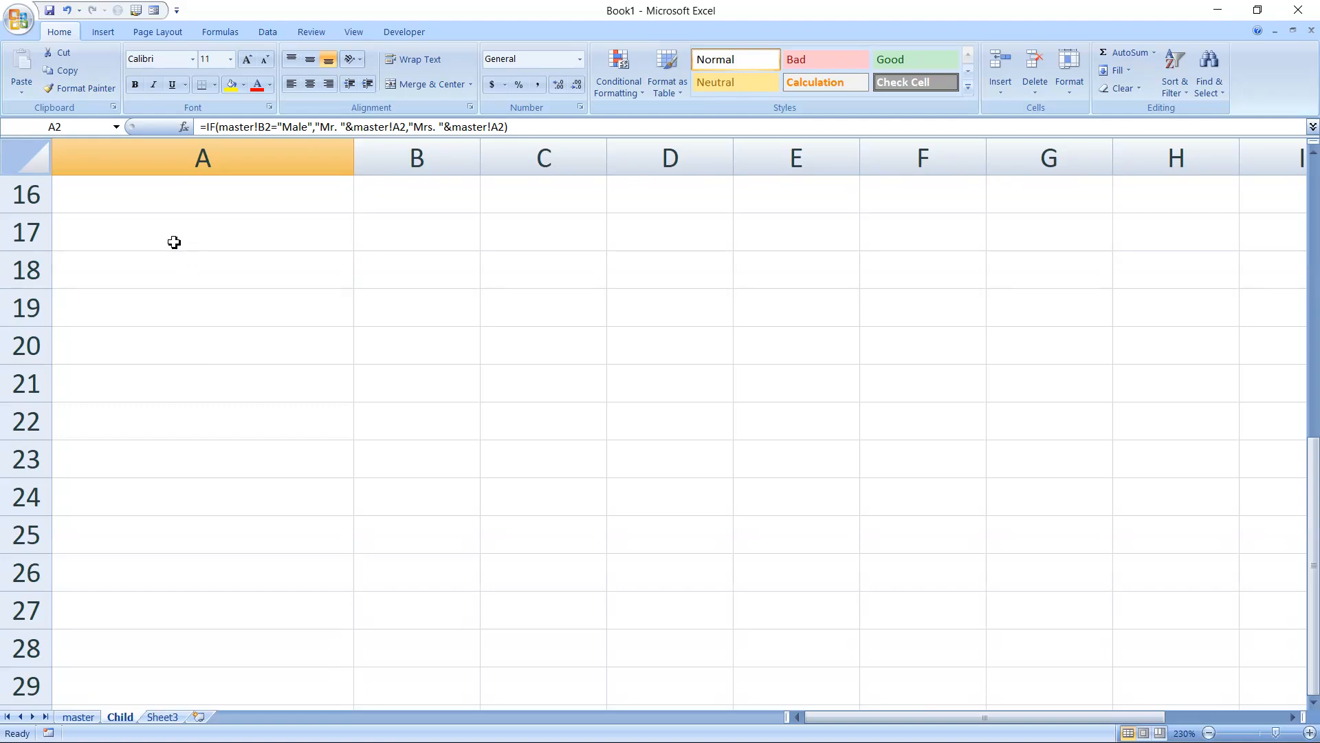
pyautogui.keyDown('shift'); pyautogui.click(174, 242); pyautogui.keyUp('shift')
pyautogui.scroll(5, 560, 279)
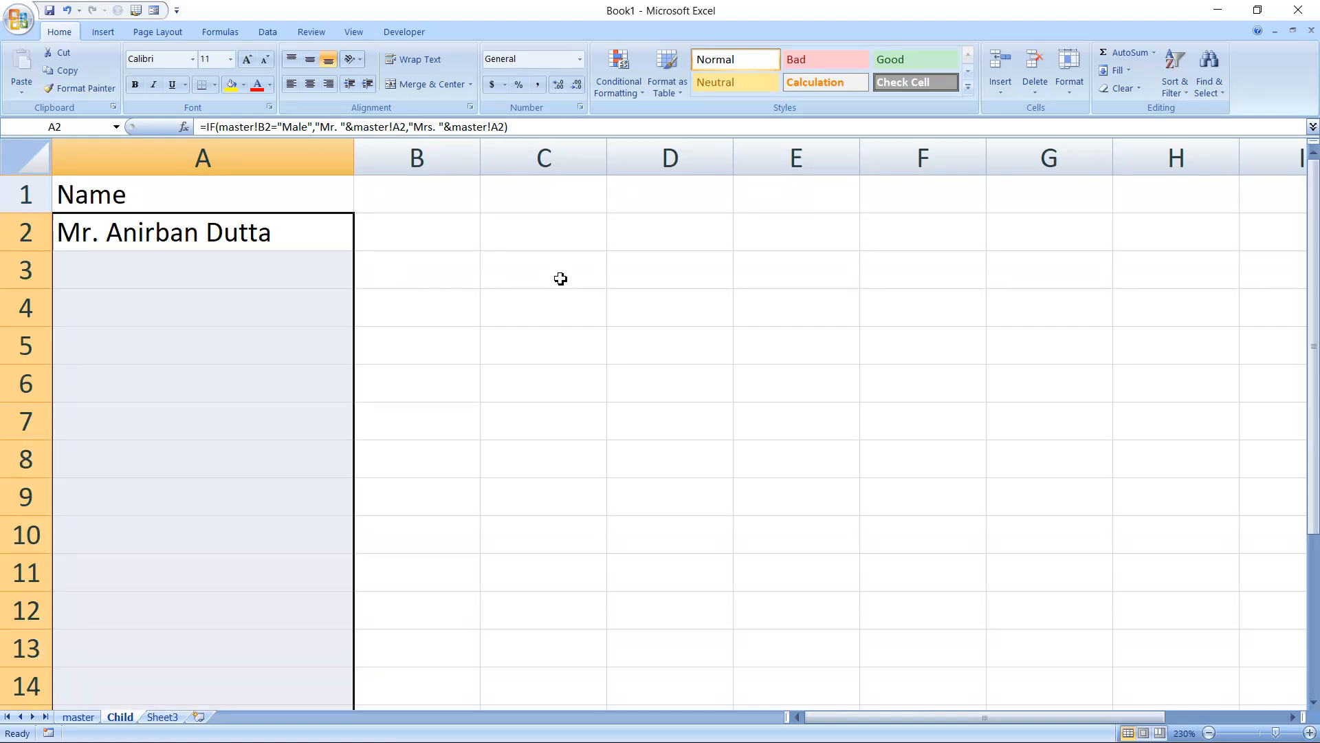
pyautogui.hotkey('ctrl', 'd')
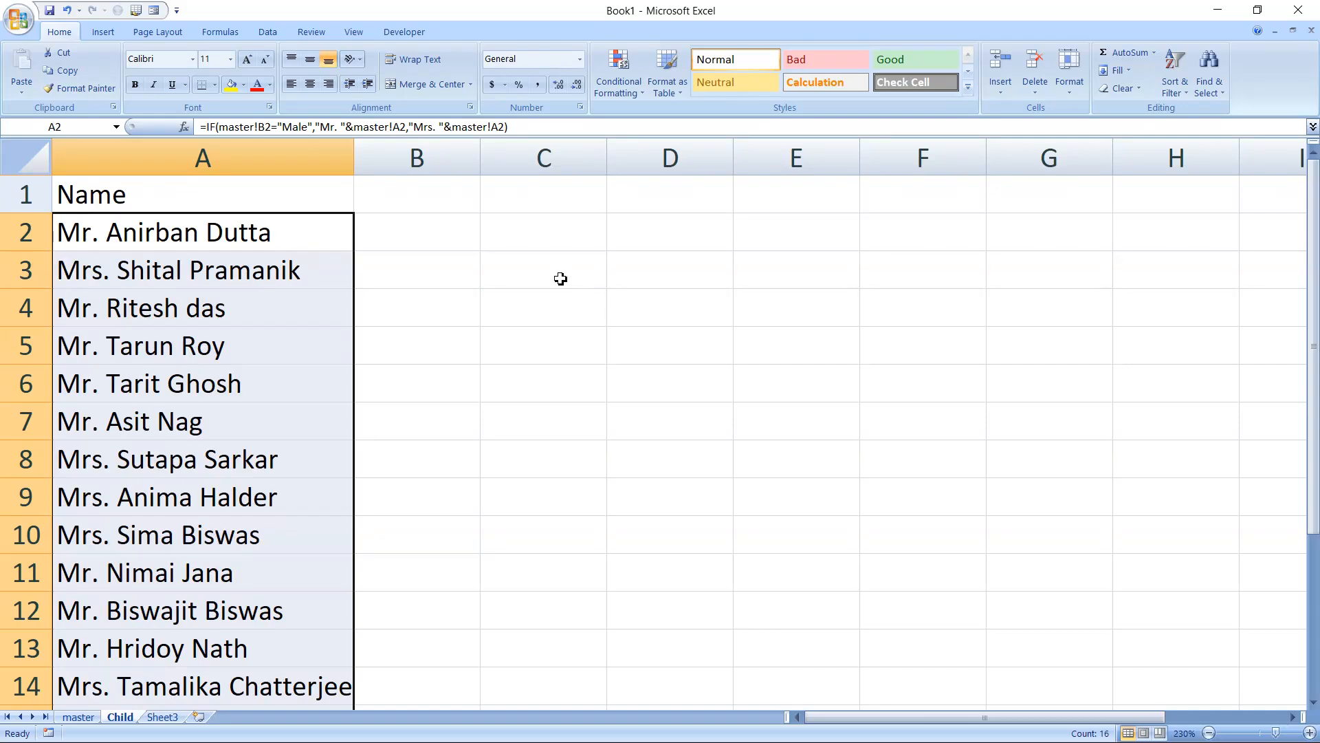
# Step: Copy the Product, Qty, Rate and Total headers from the master sheet into B1:E1 of the Child sheet
pyautogui.click(81, 719)
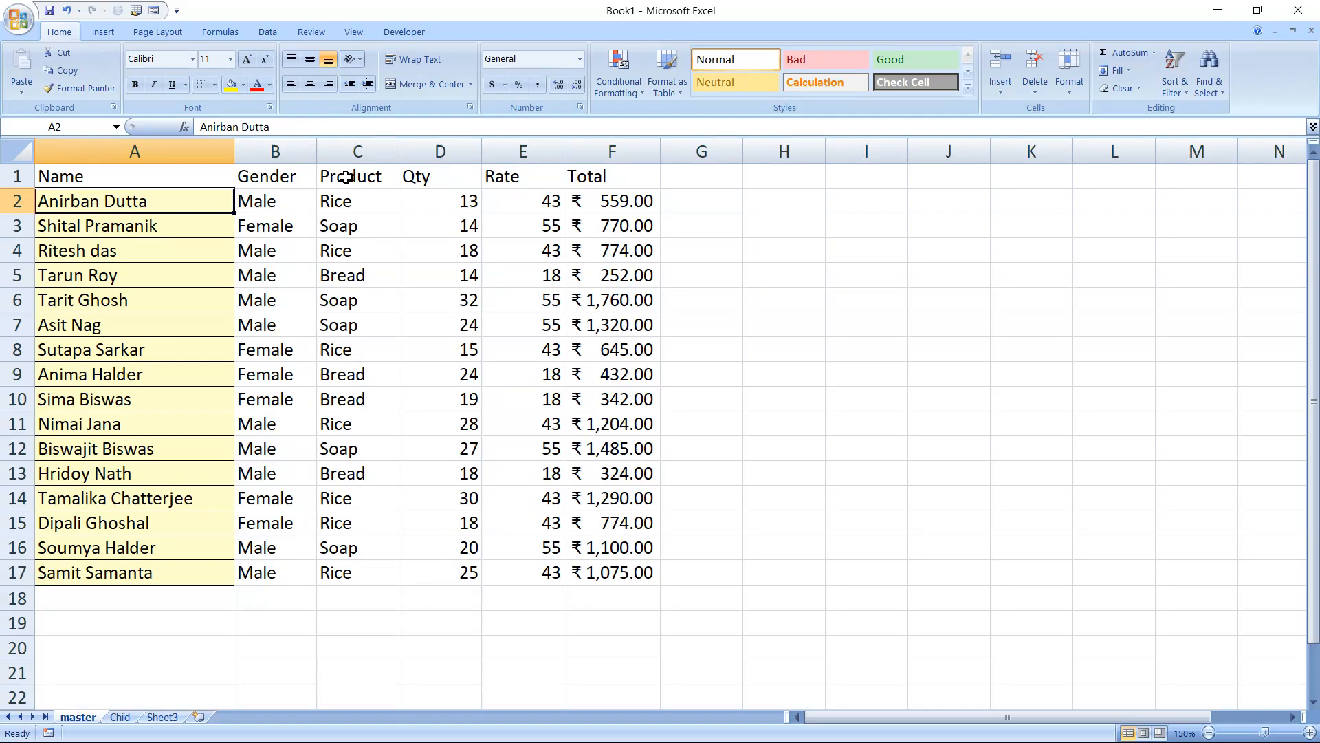
pyautogui.moveTo(344, 177); pyautogui.dragTo(632, 169)
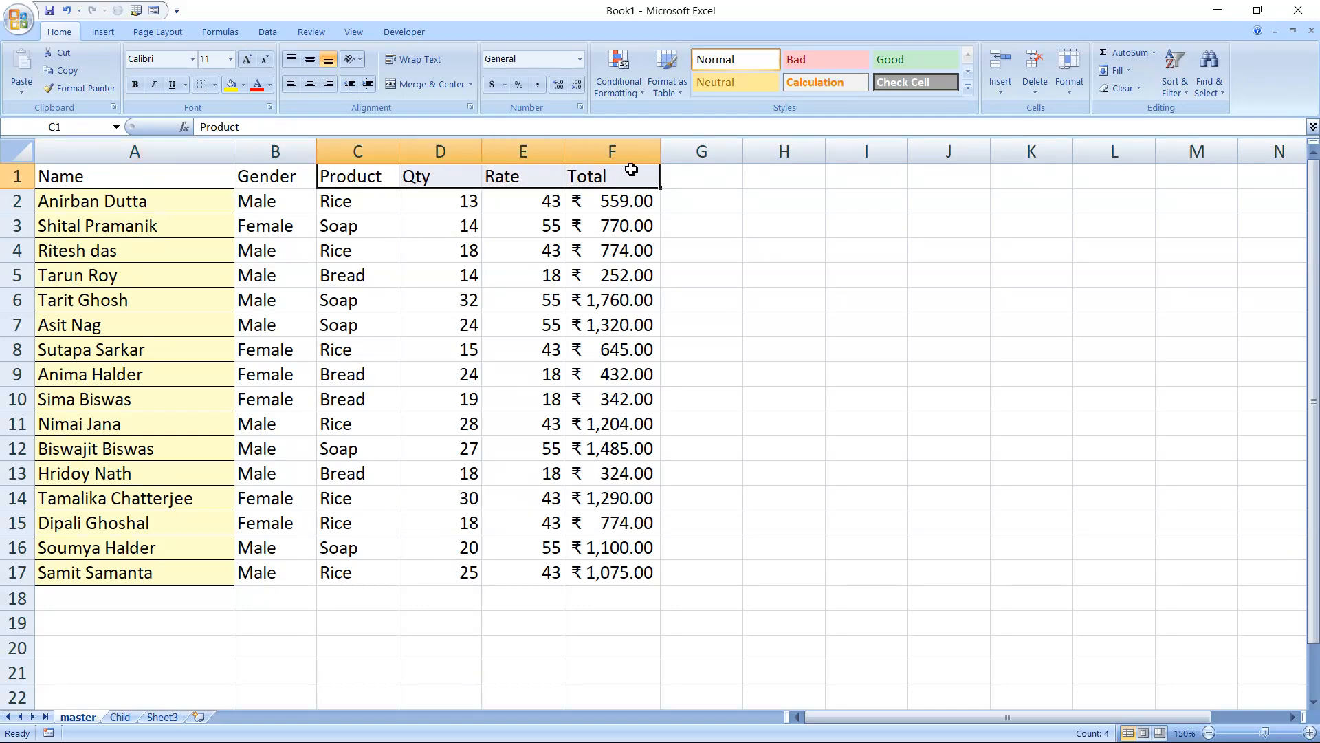
pyautogui.hotkey('ctrl', 'c')
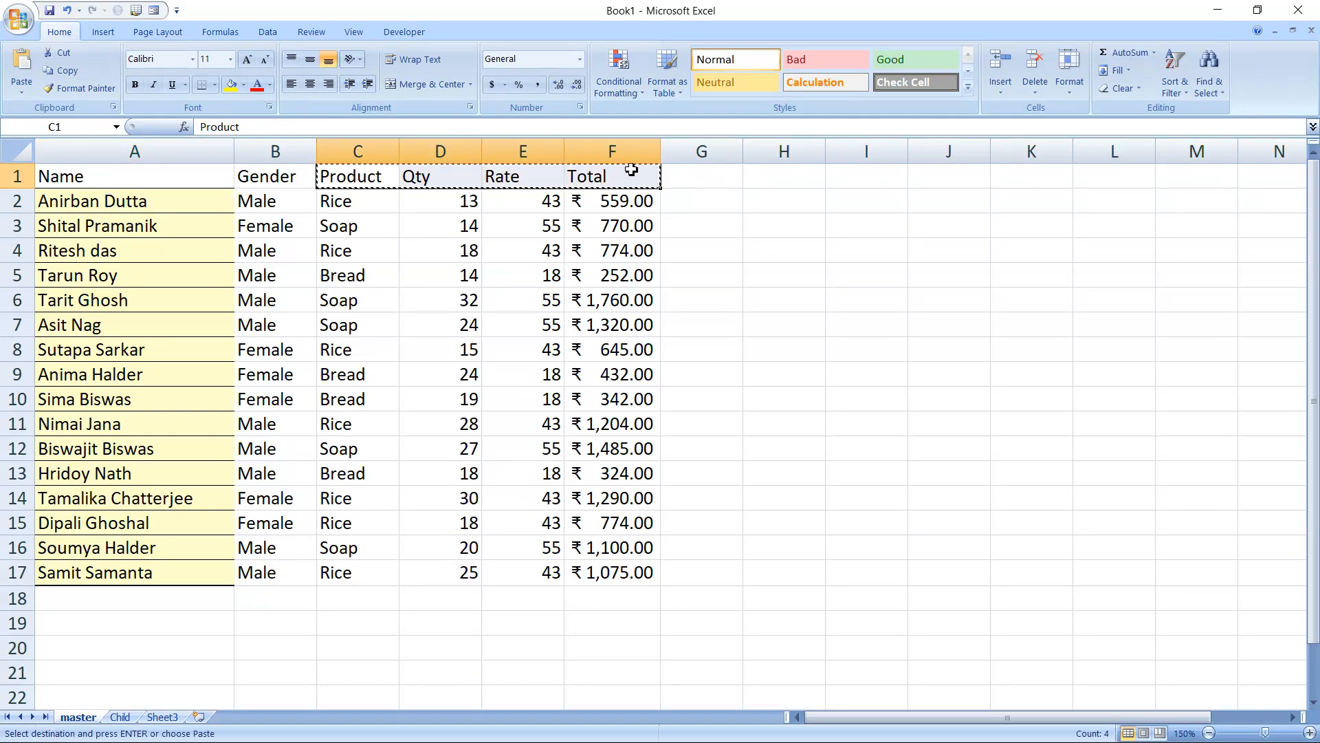
pyautogui.click(128, 718)
pyautogui.click(401, 205)
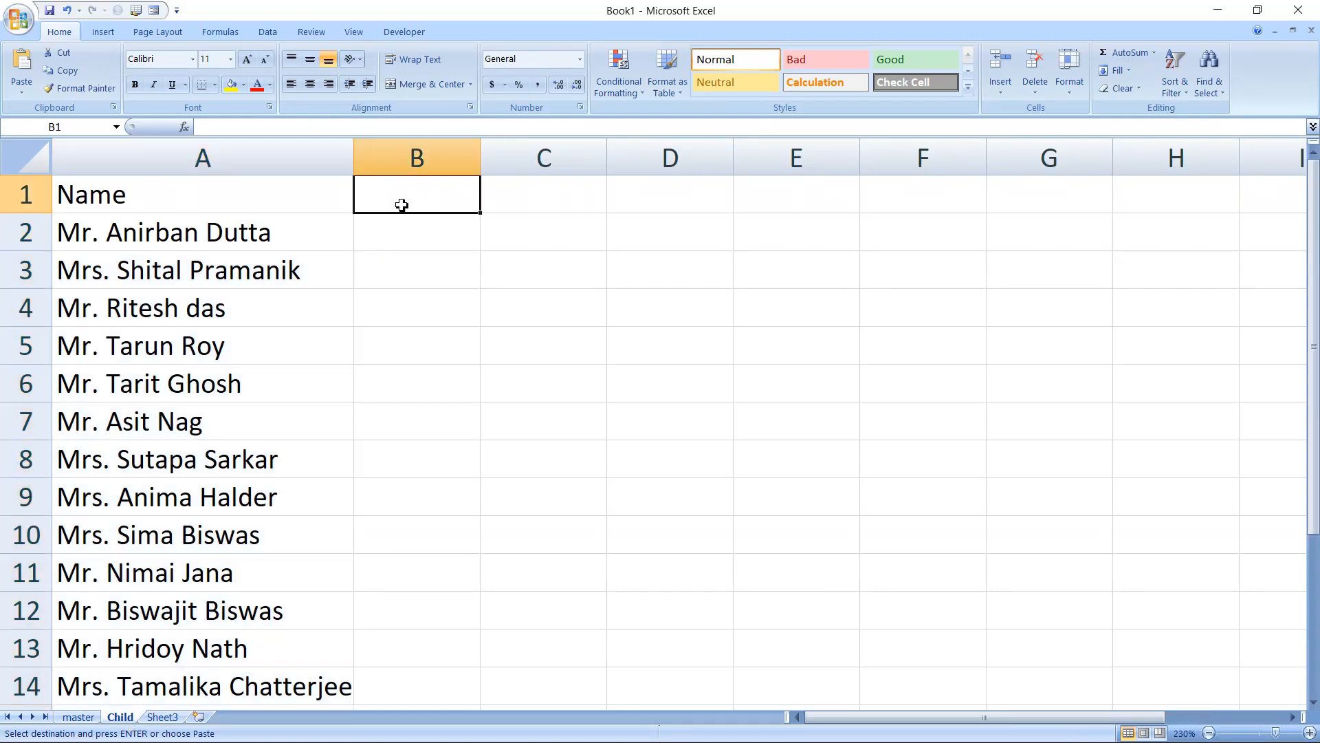
pyautogui.hotkey('ctrl', 'v')
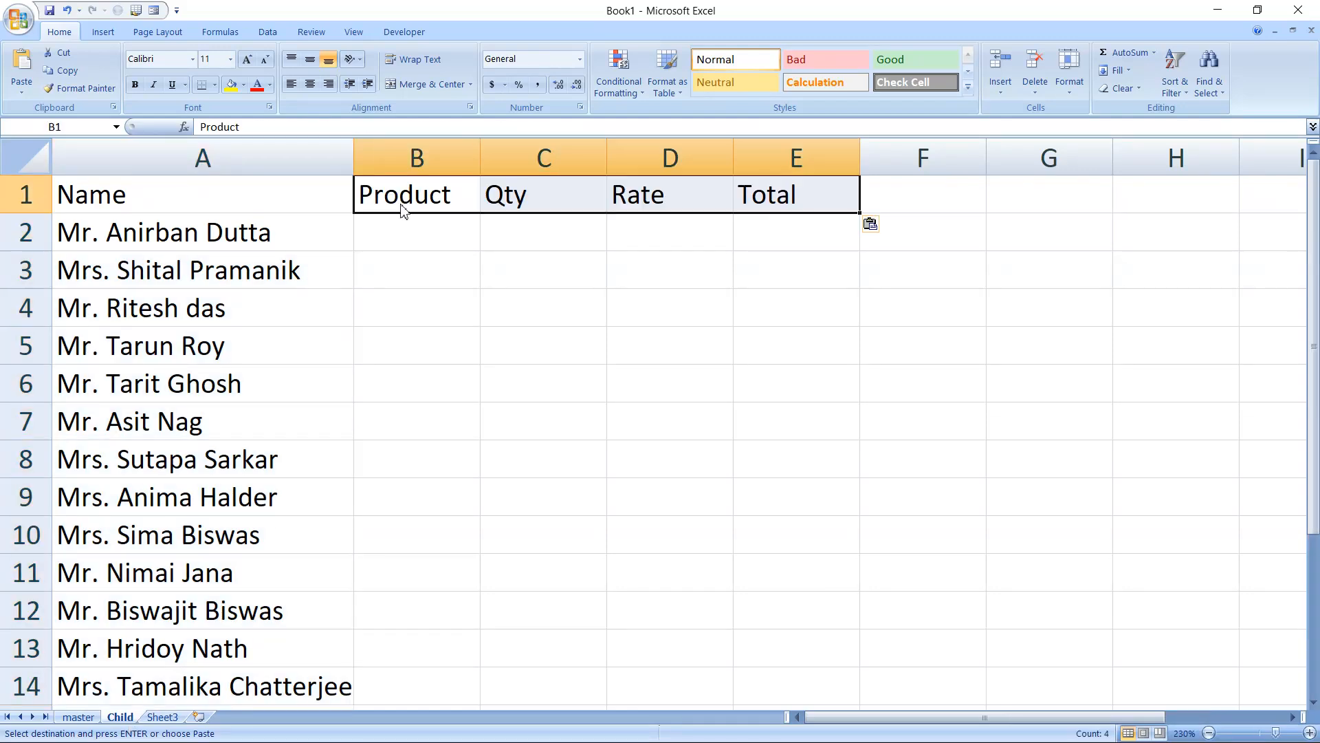
# Step: Begin a VLOOKUP formula across B2:E2 of the Child sheet with lookup value master!A2 and table array master!A1:F17
pyautogui.click(381, 241)
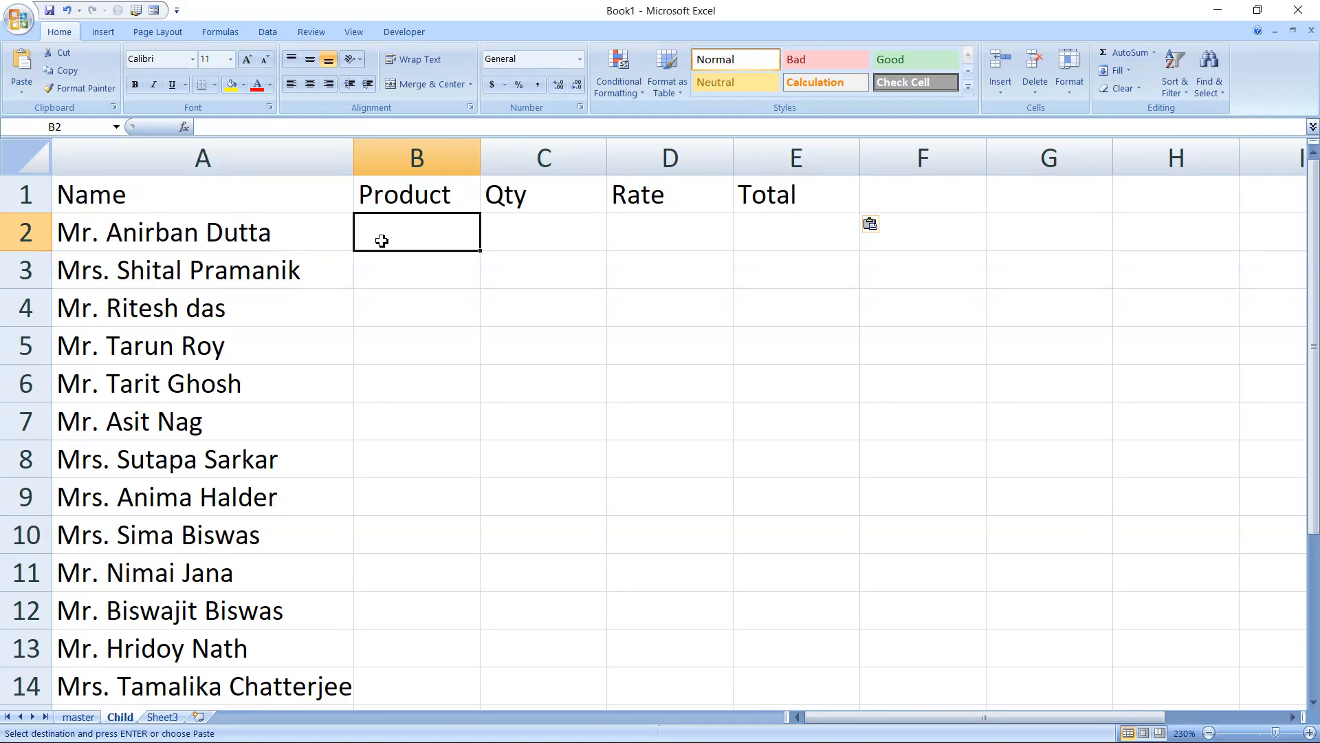
pyautogui.hotkey('shift', 'Right')
pyautogui.hotkey('shift', 'Right')
pyautogui.hotkey('shift', 'Right')
pyautogui.write('=')
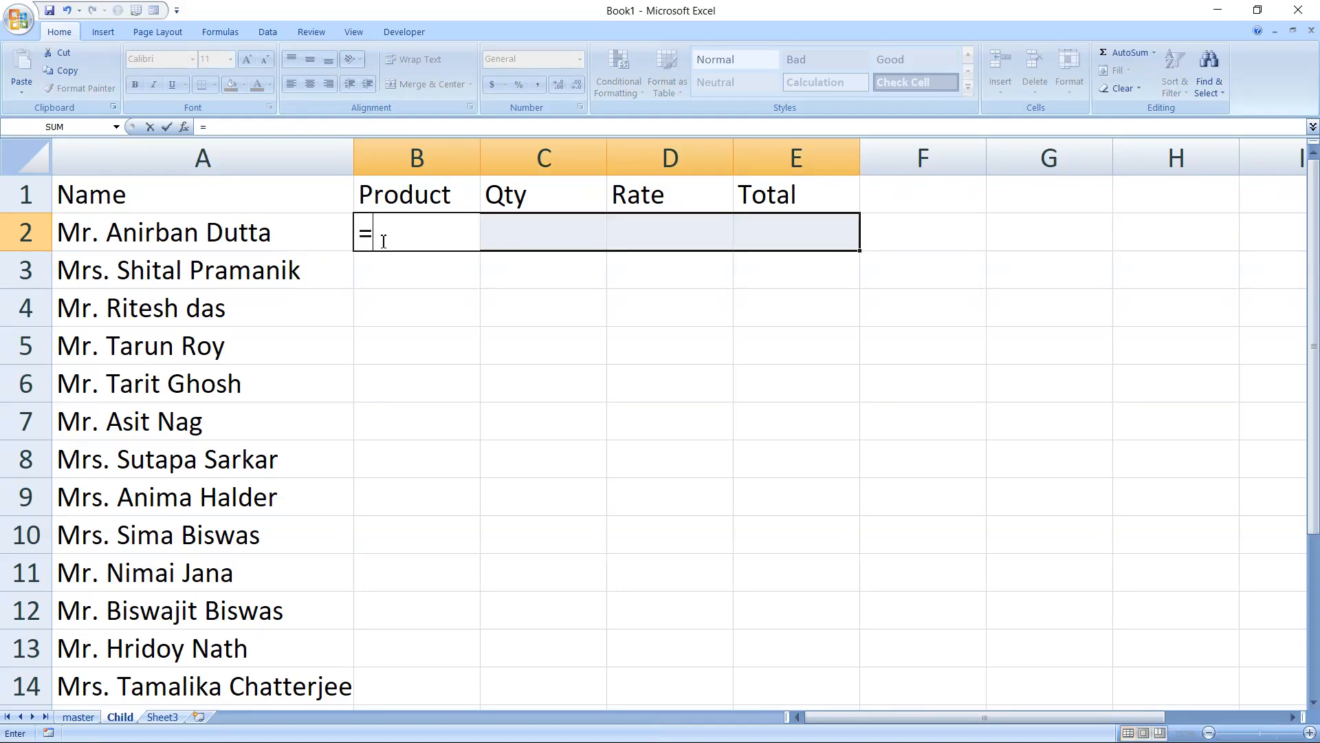
pyautogui.write('vlo')
pyautogui.press('Tab')
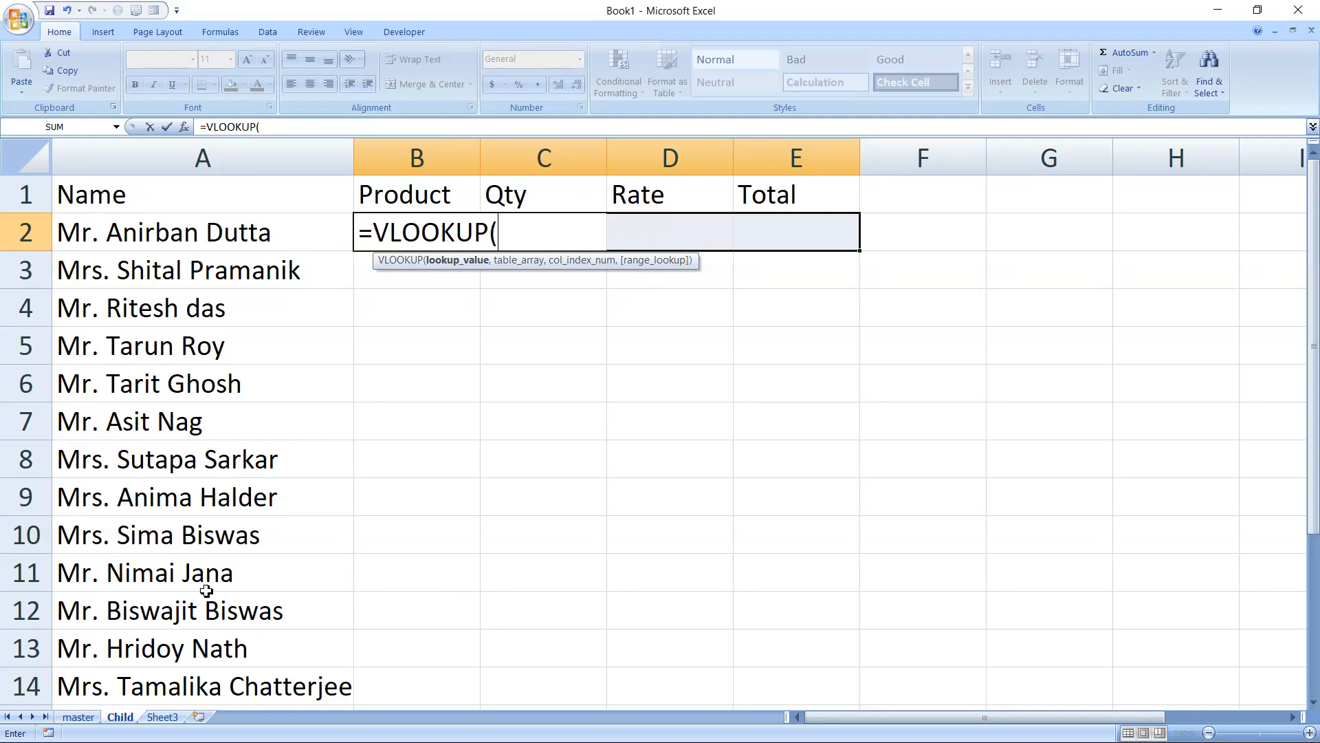
pyautogui.click(79, 718)
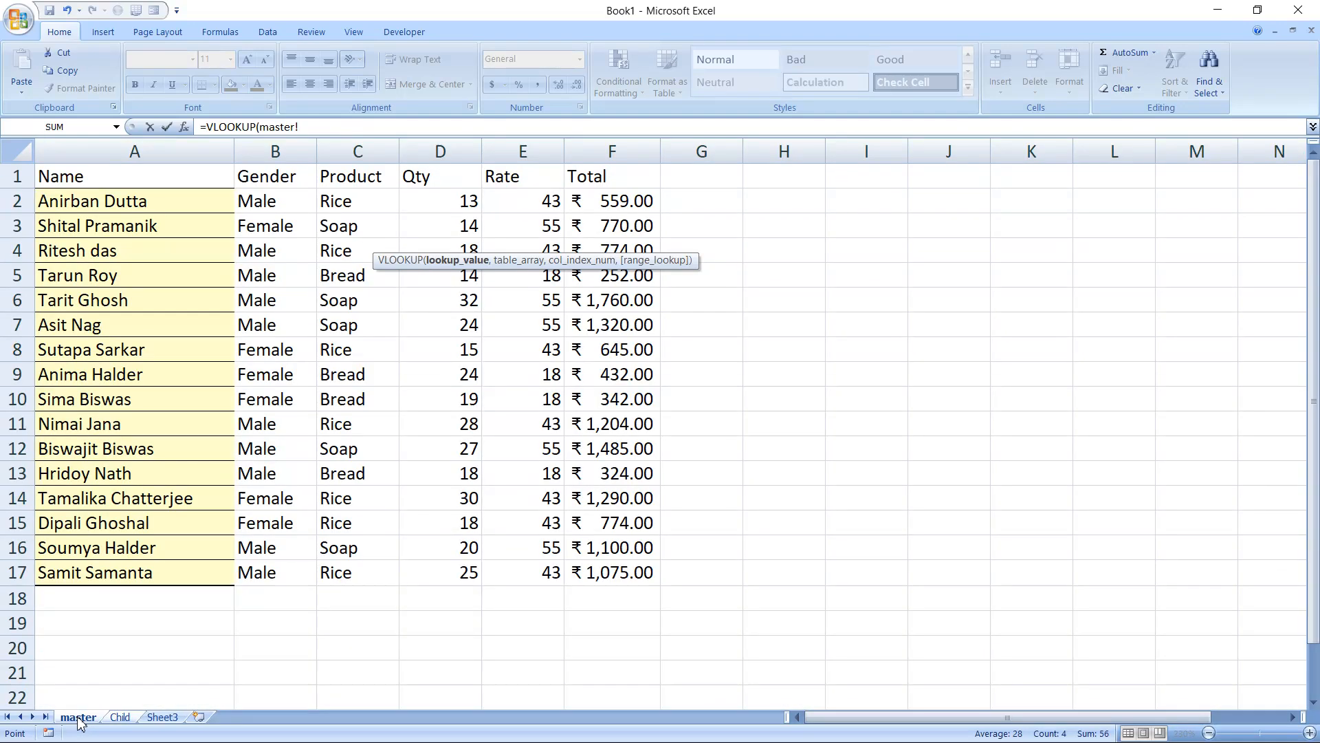
pyautogui.click(120, 209)
pyautogui.write(',')
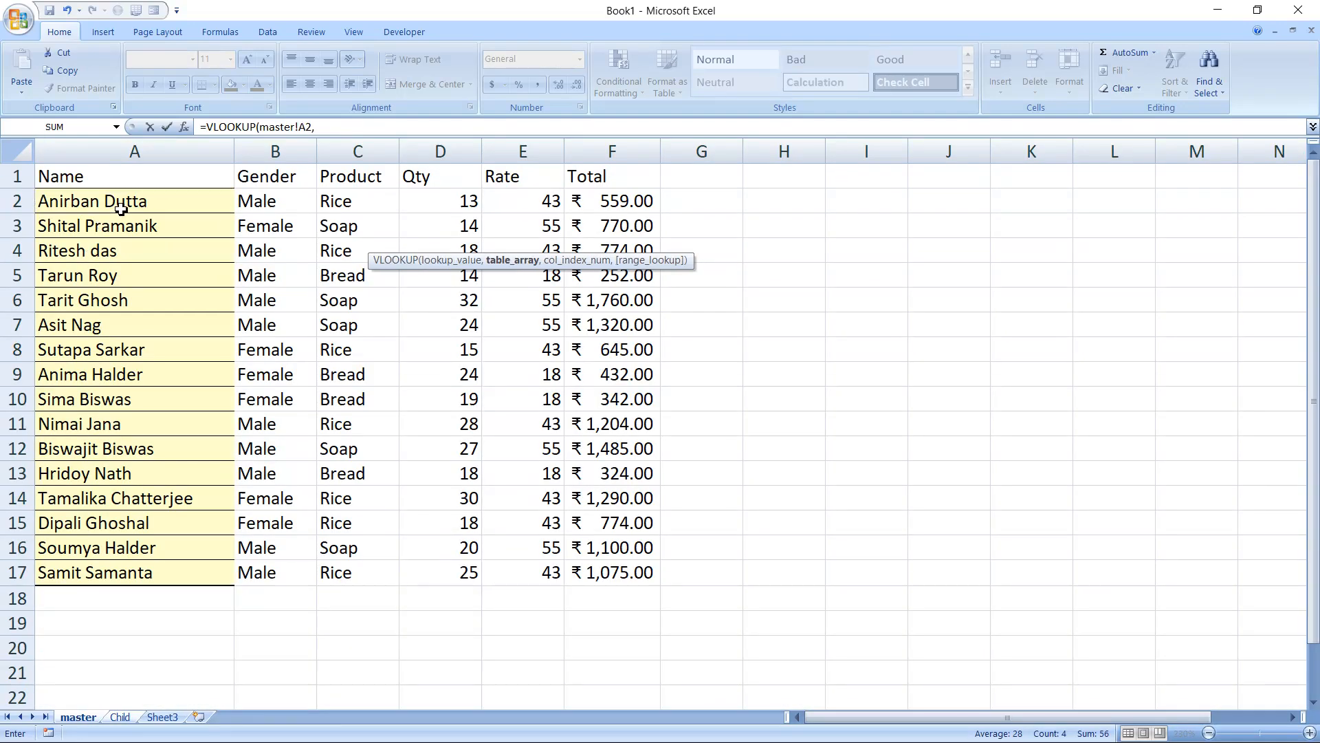
pyautogui.moveTo(87, 177); pyautogui.dragTo(606, 566)
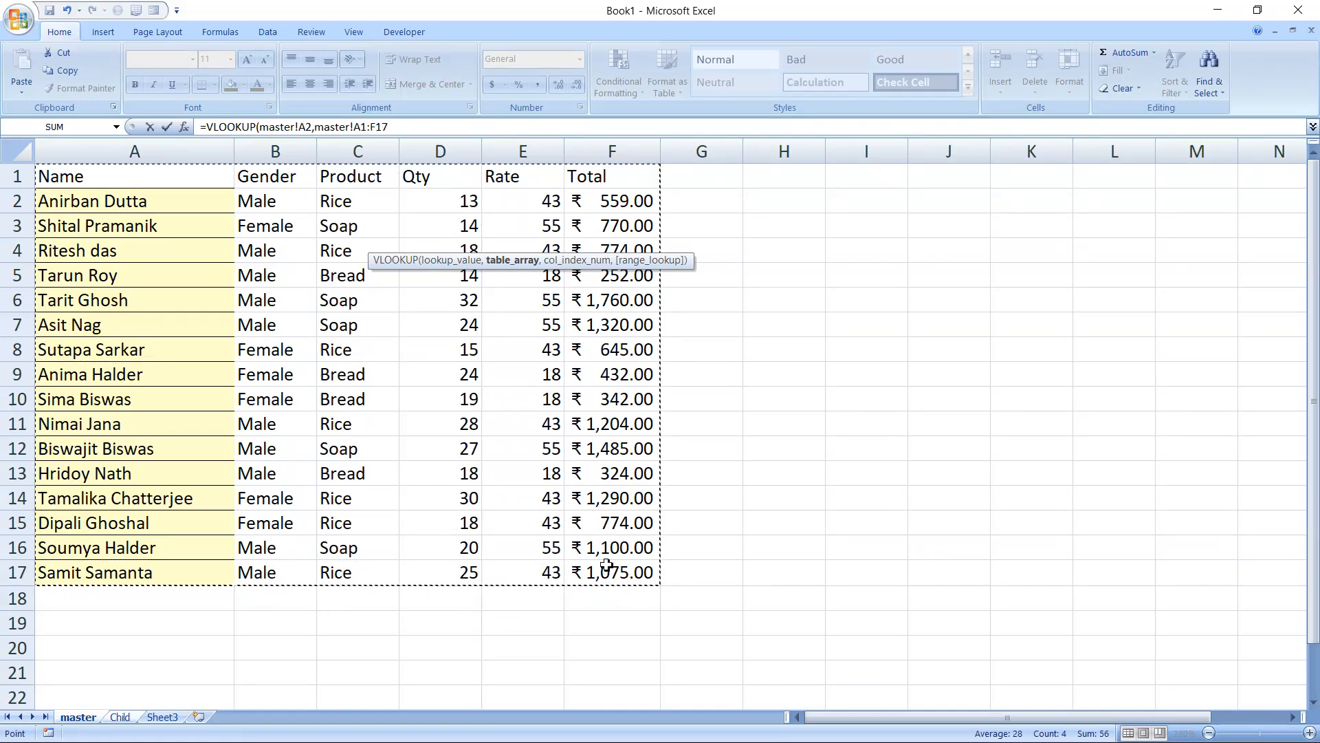
pyautogui.write(',')
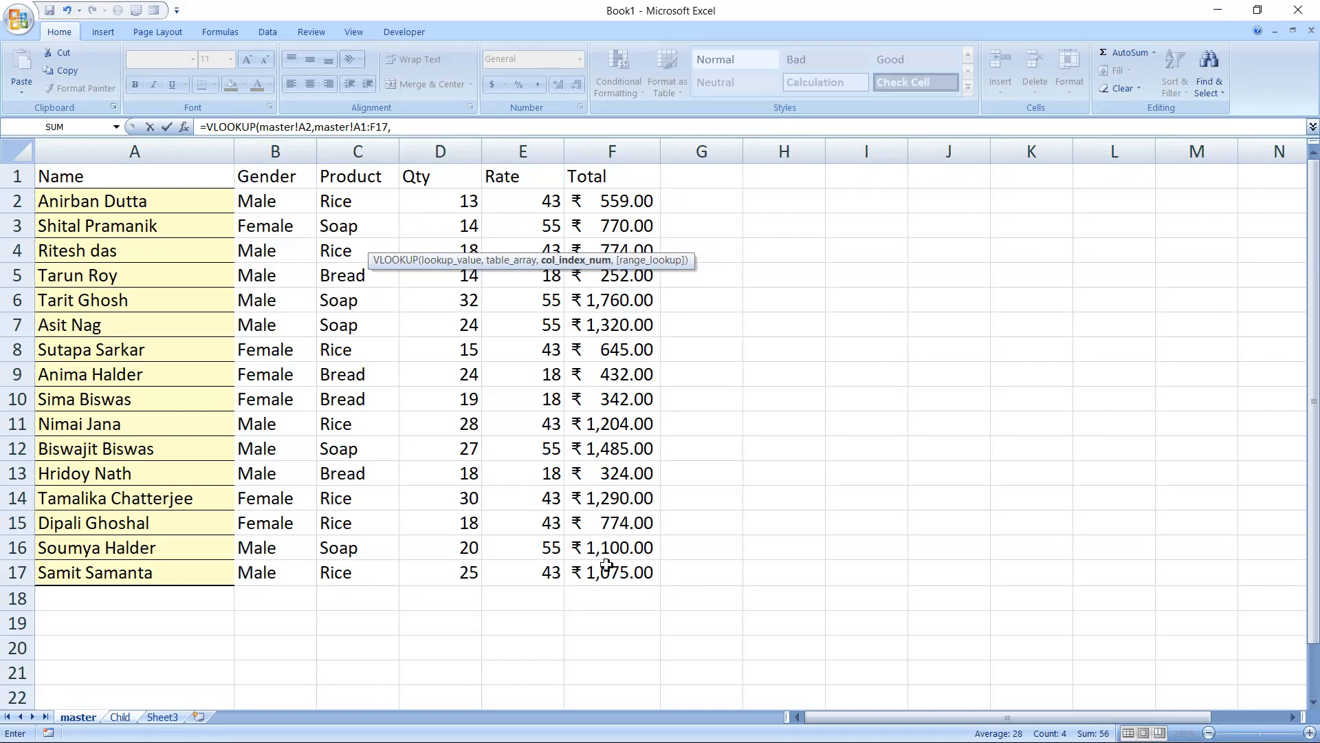
# Step: Complete the VLOOKUP with column indexes {4,5,6} and range lookup 0, entering it as an array formula in B2:E2
pyautogui.write('{')
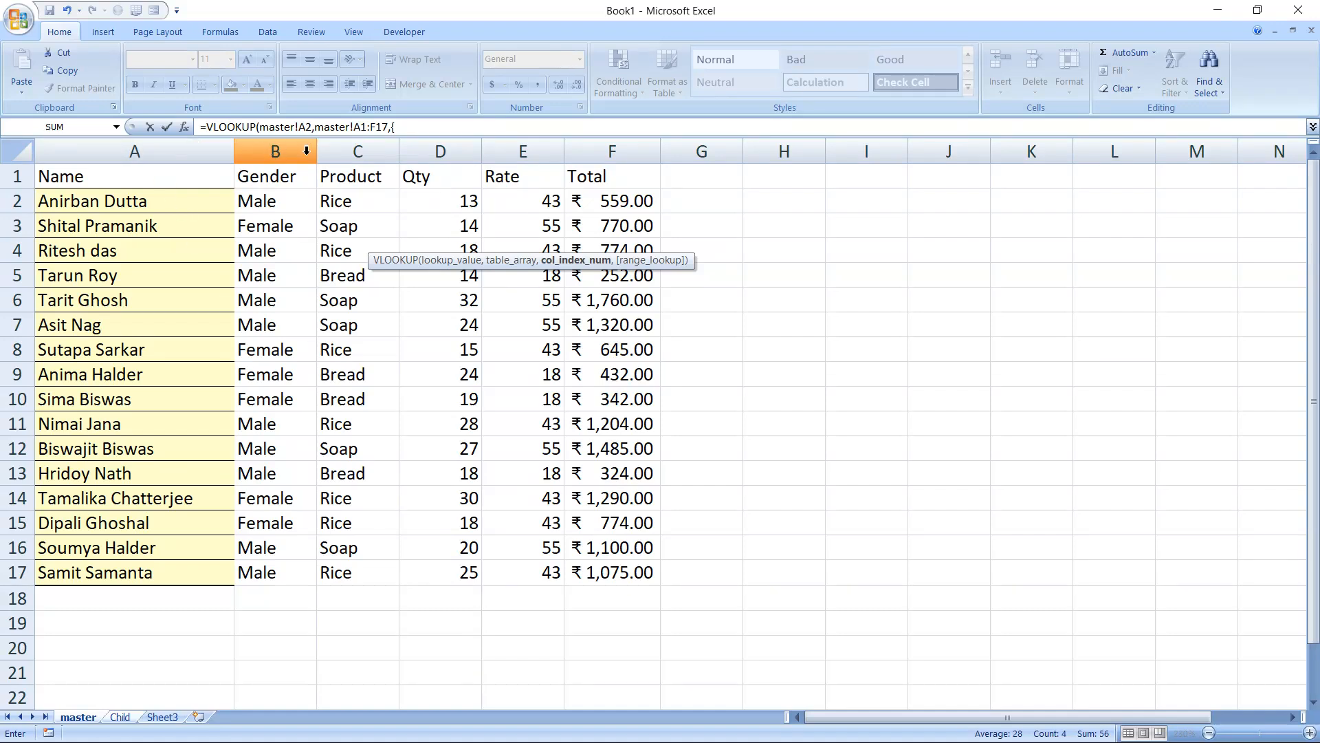
pyautogui.moveTo(307, 150); pyautogui.dragTo(421, 157)
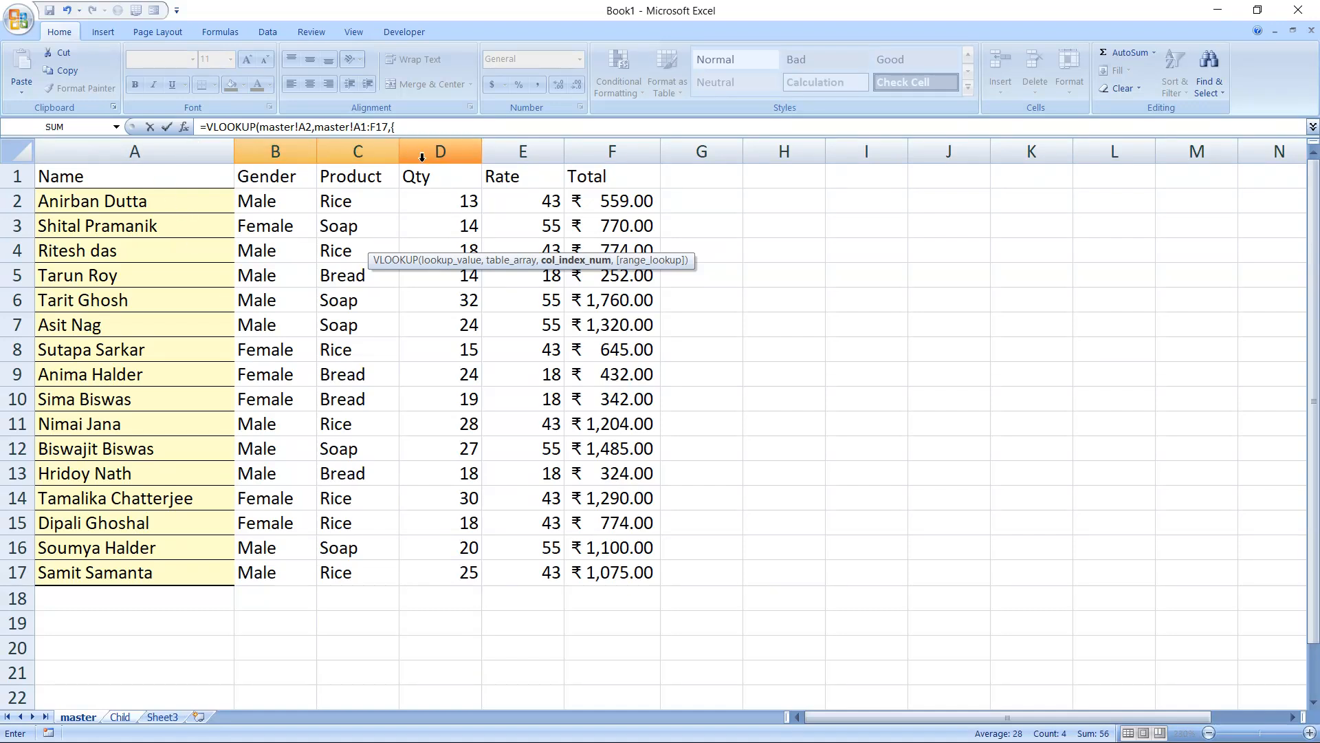
pyautogui.write('4,5,6},')
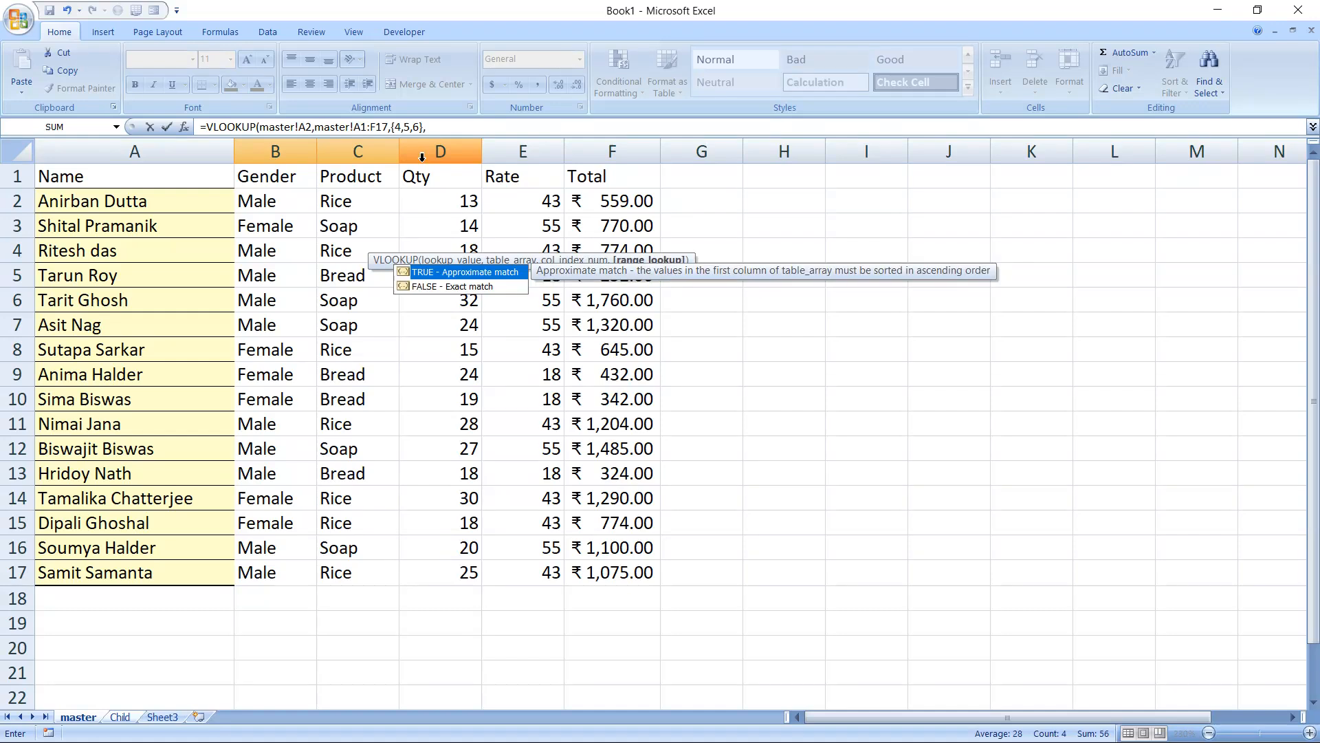
pyautogui.write('0)')
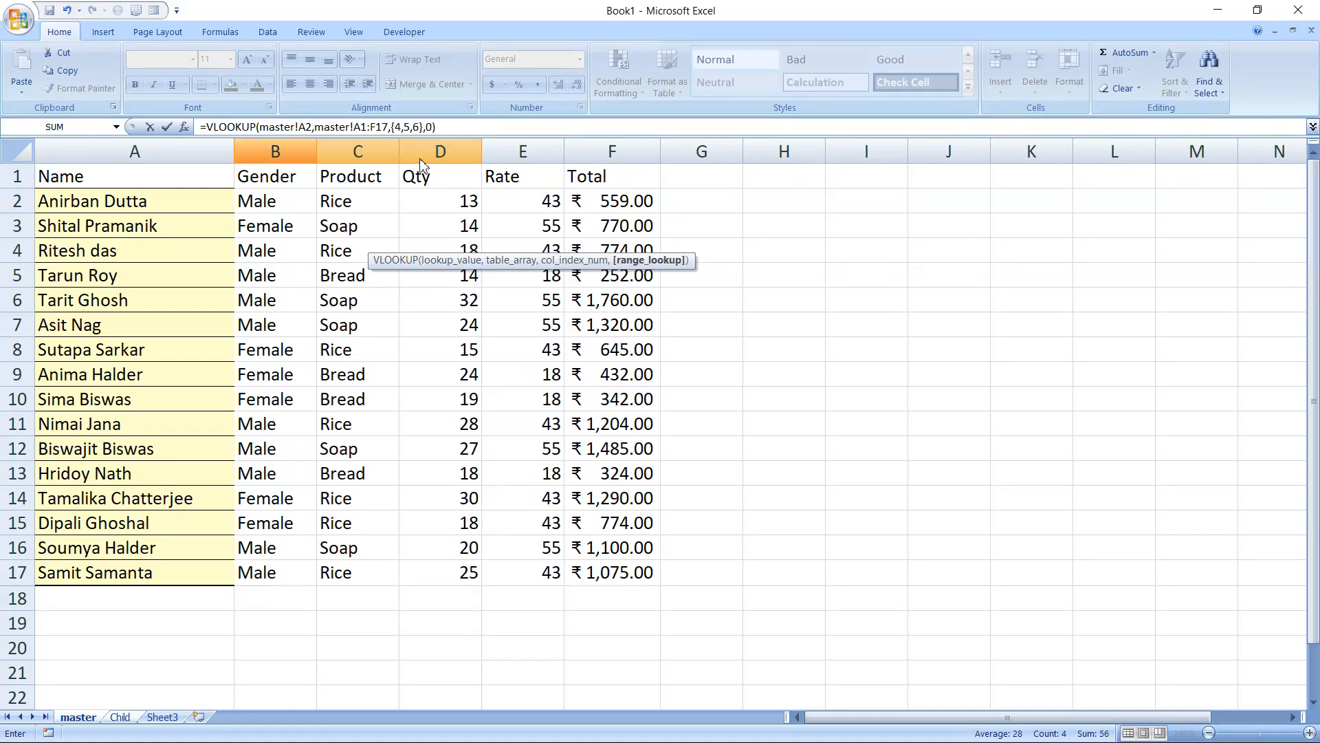
pyautogui.hotkey('ctrl', 'shift', 'Return')
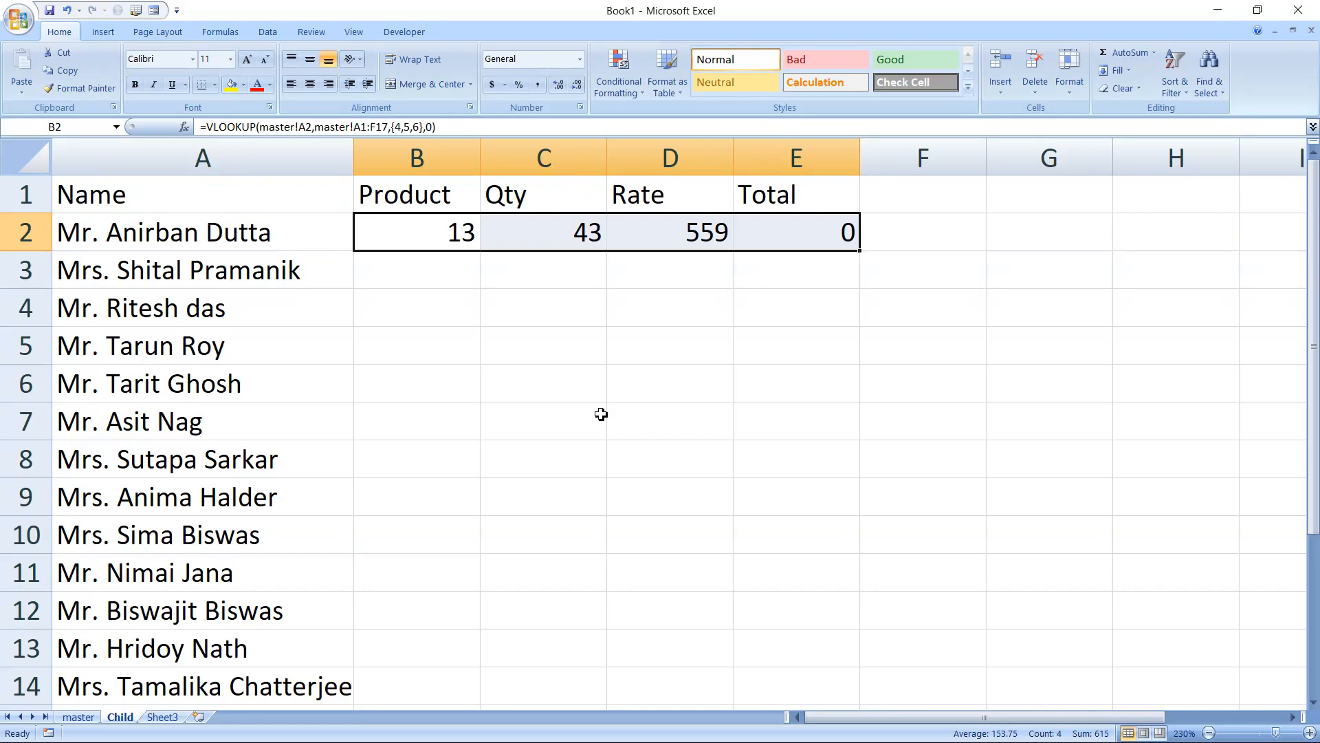
# Step: Compare the looked-up values in row 2 of the Child sheet with the matching columns of the master sheet
pyautogui.click(88, 719)
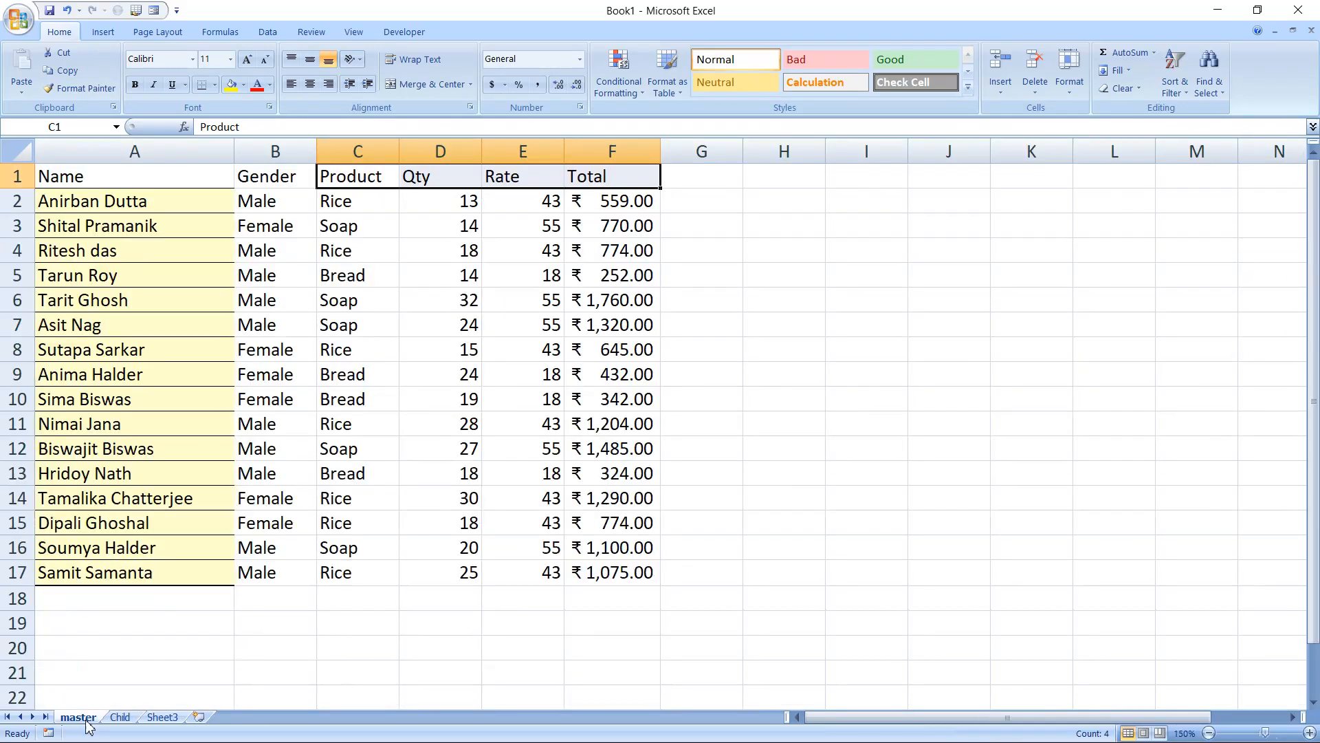
pyautogui.click(614, 204)
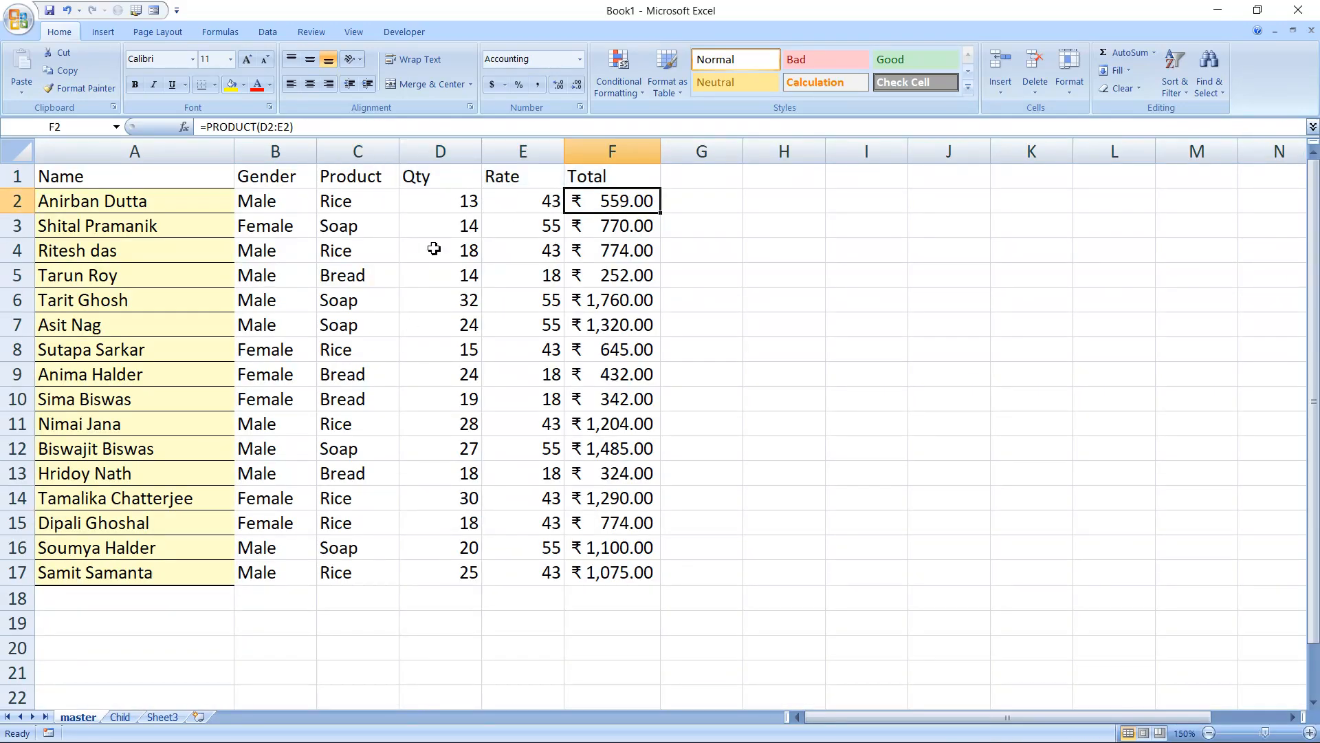
pyautogui.click(165, 715)
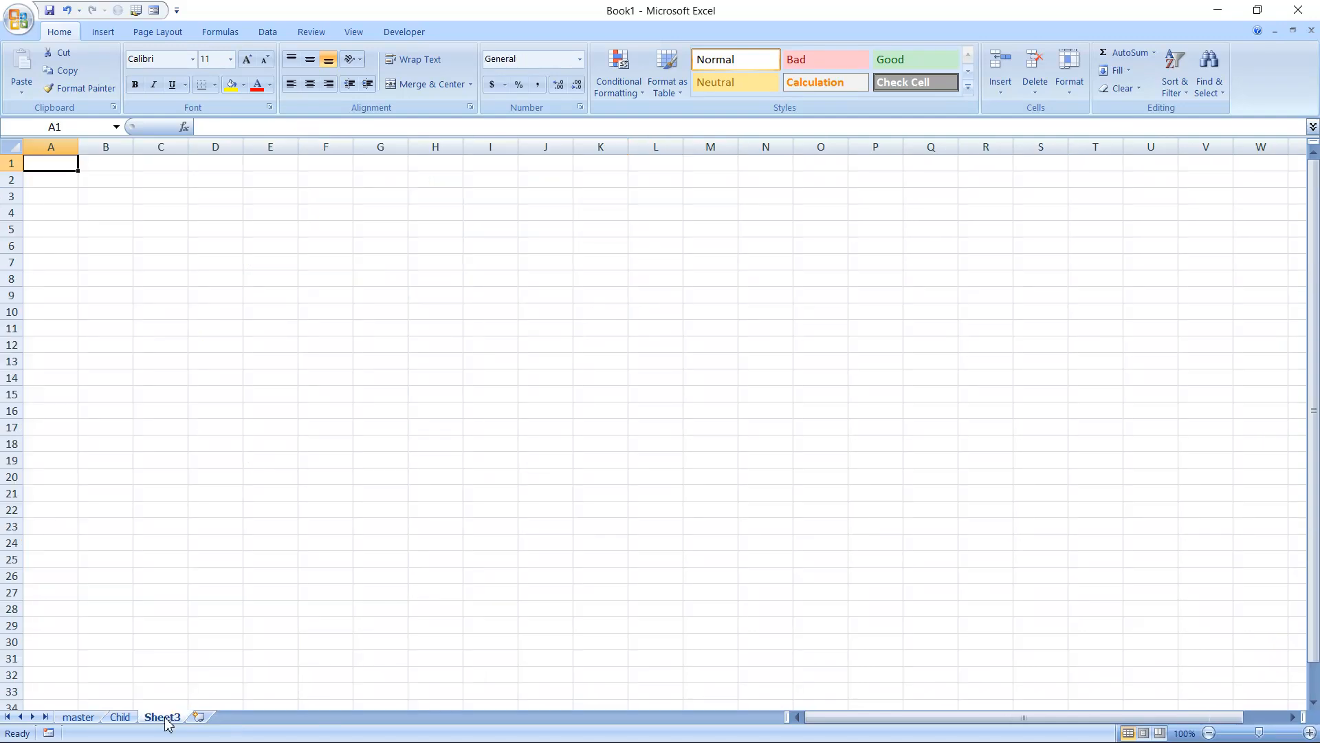
pyautogui.click(119, 716)
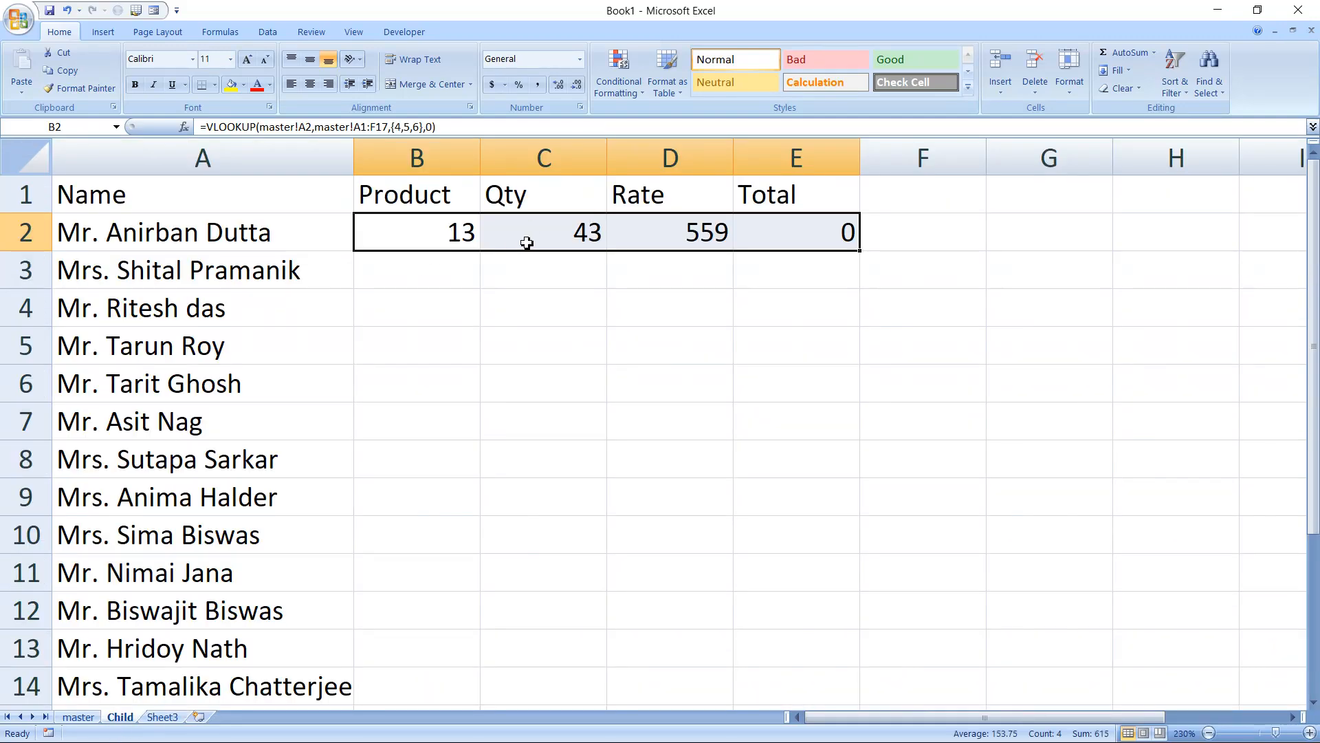
pyautogui.click(82, 720)
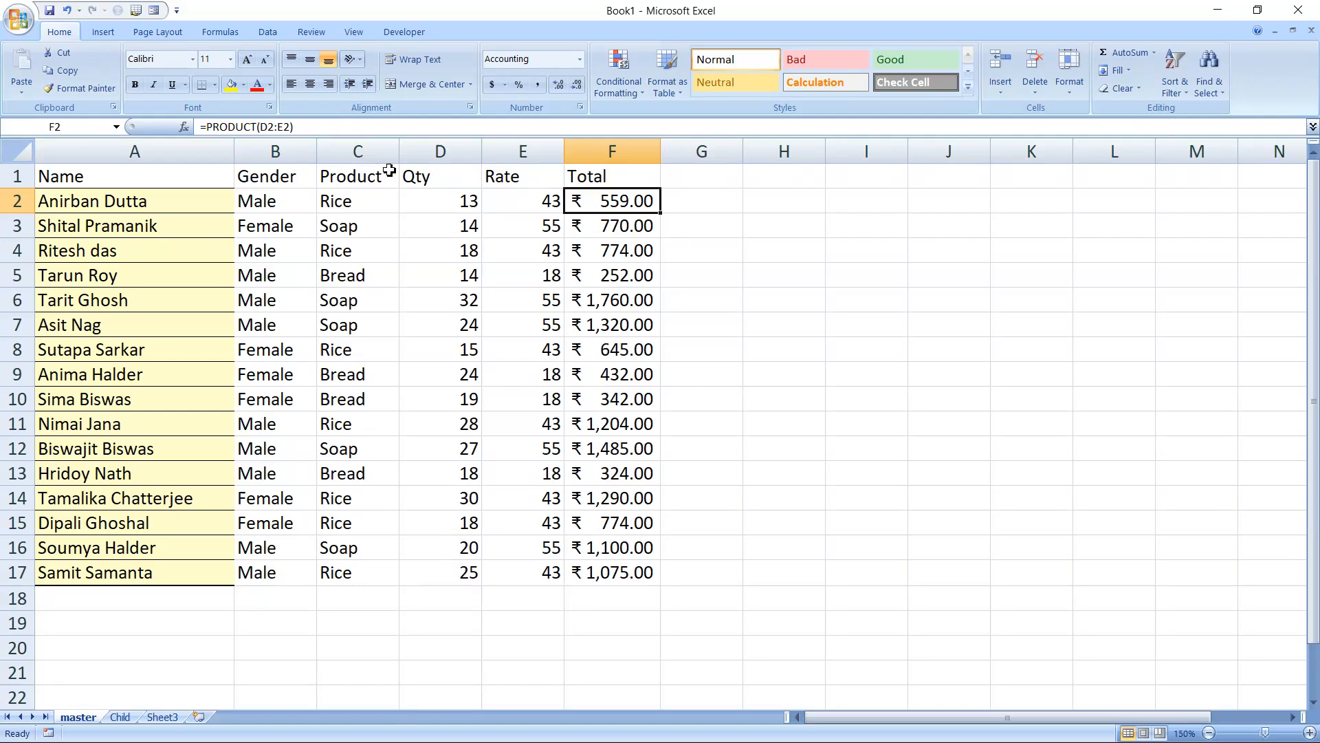
pyautogui.click(121, 718)
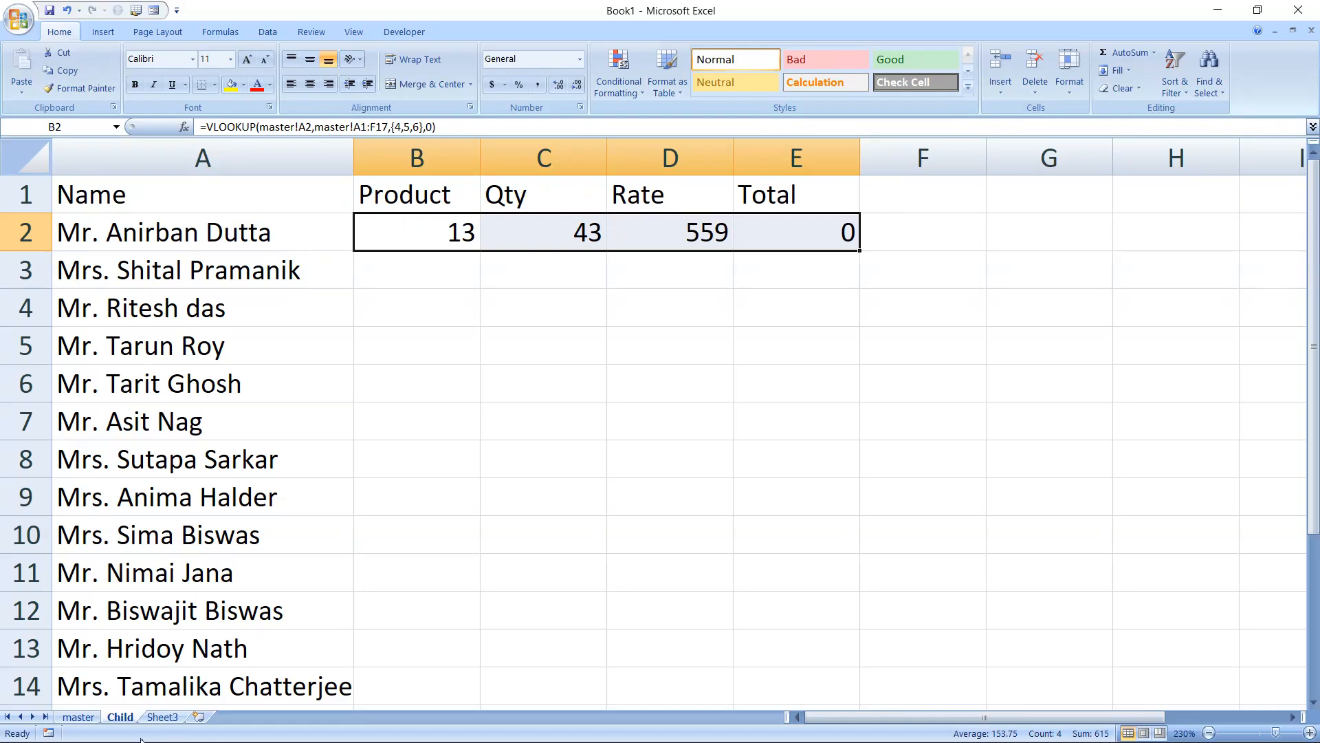
pyautogui.click(77, 716)
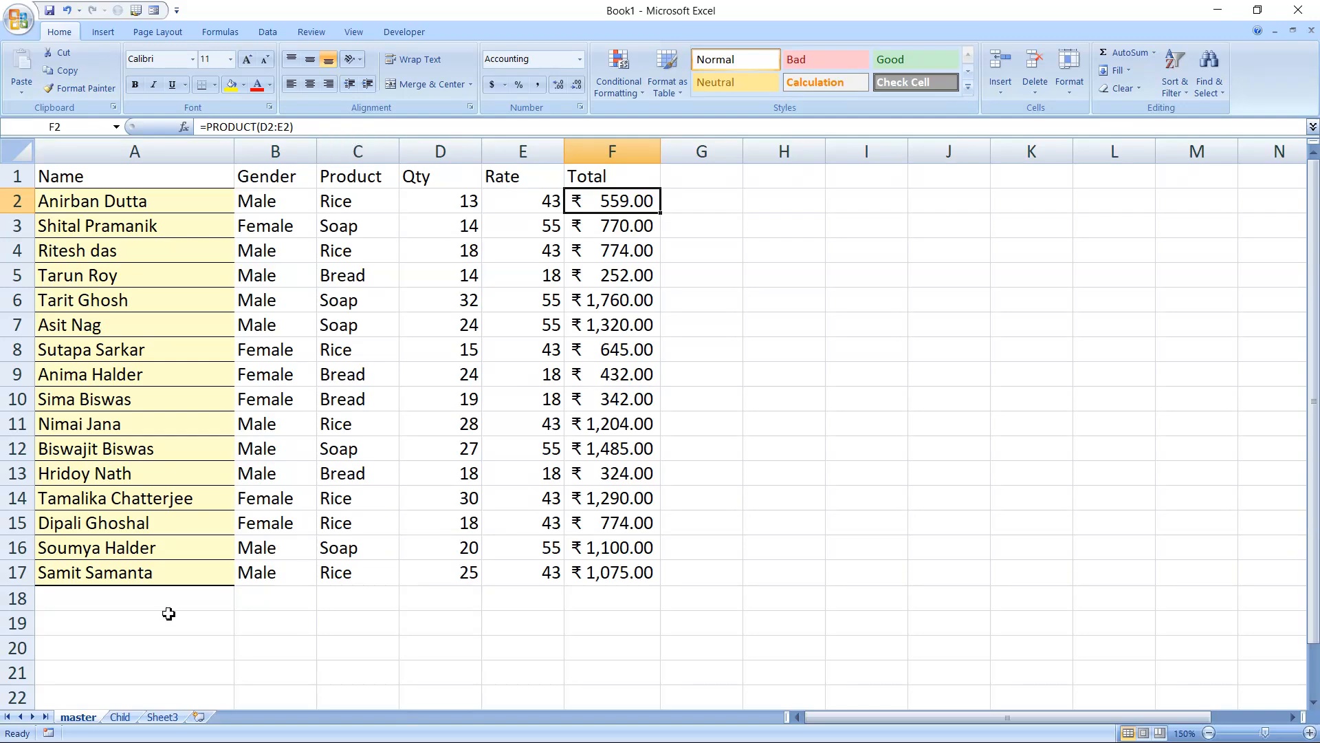
pyautogui.click(122, 717)
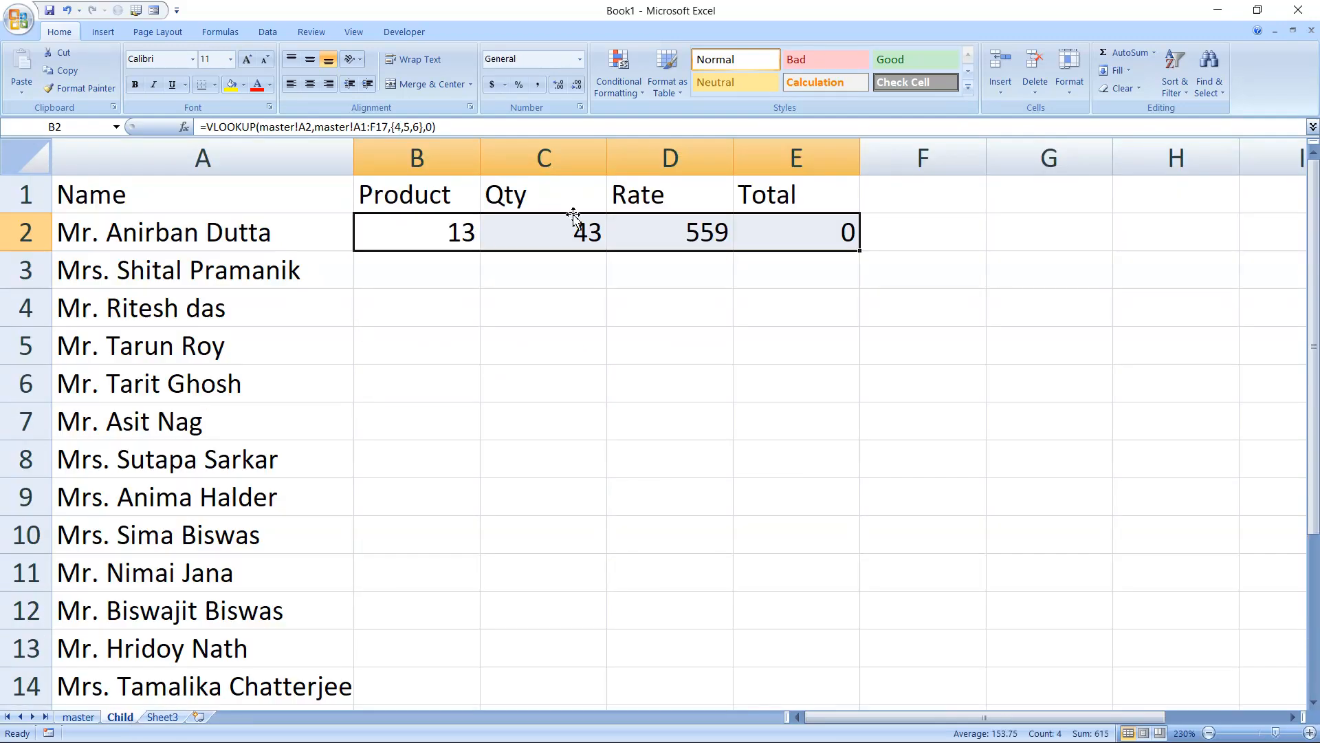
# Step: Replace the contents of B2:E2 on the Child sheet with the array formula =VLOOKUP(master!A2,master!A1:F17,{3,4,5,6},0)
pyautogui.press('Delete')
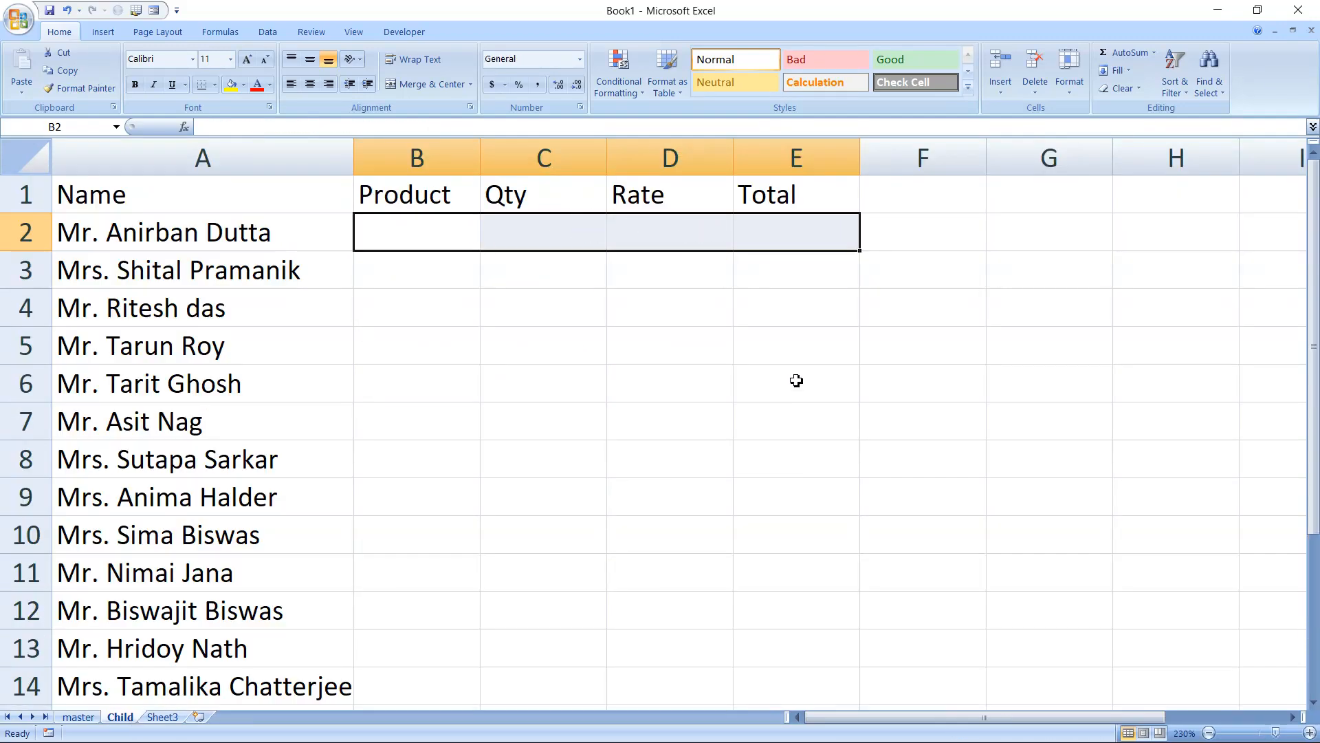
pyautogui.write('=vloo')
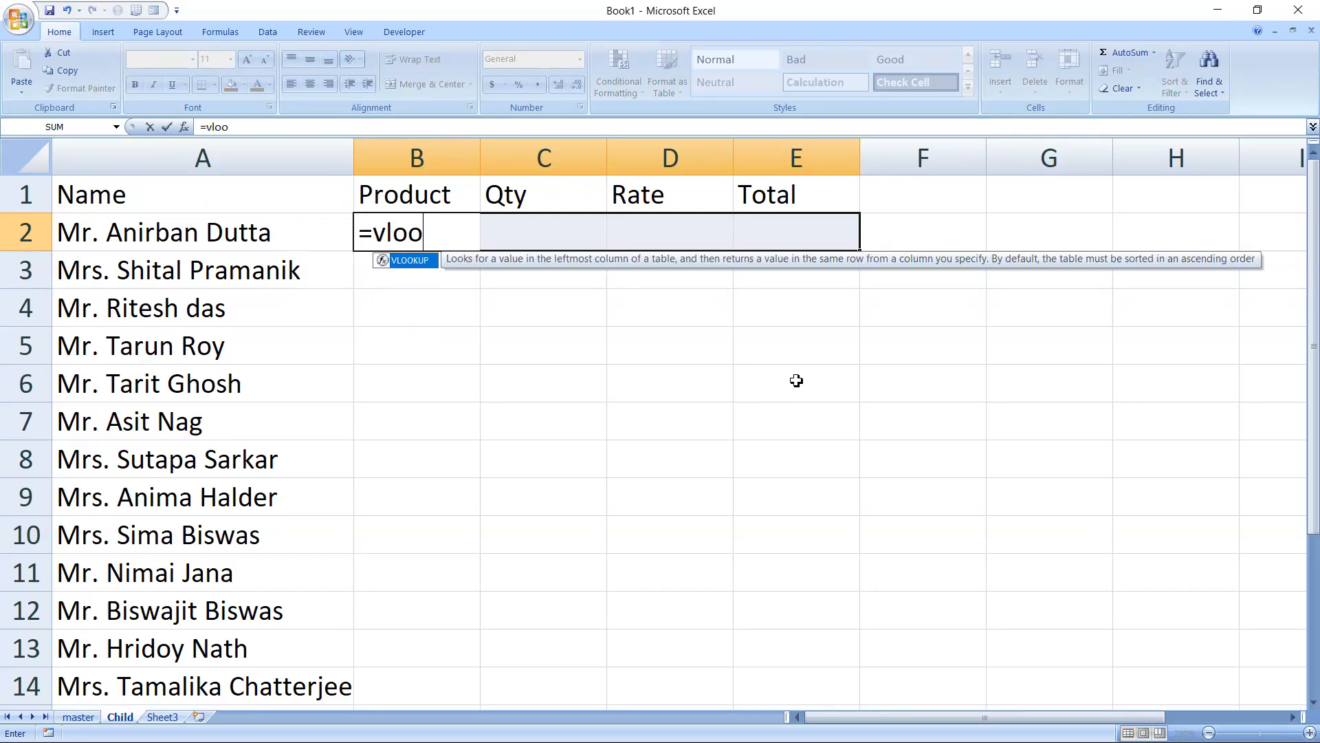
pyautogui.press('Tab')
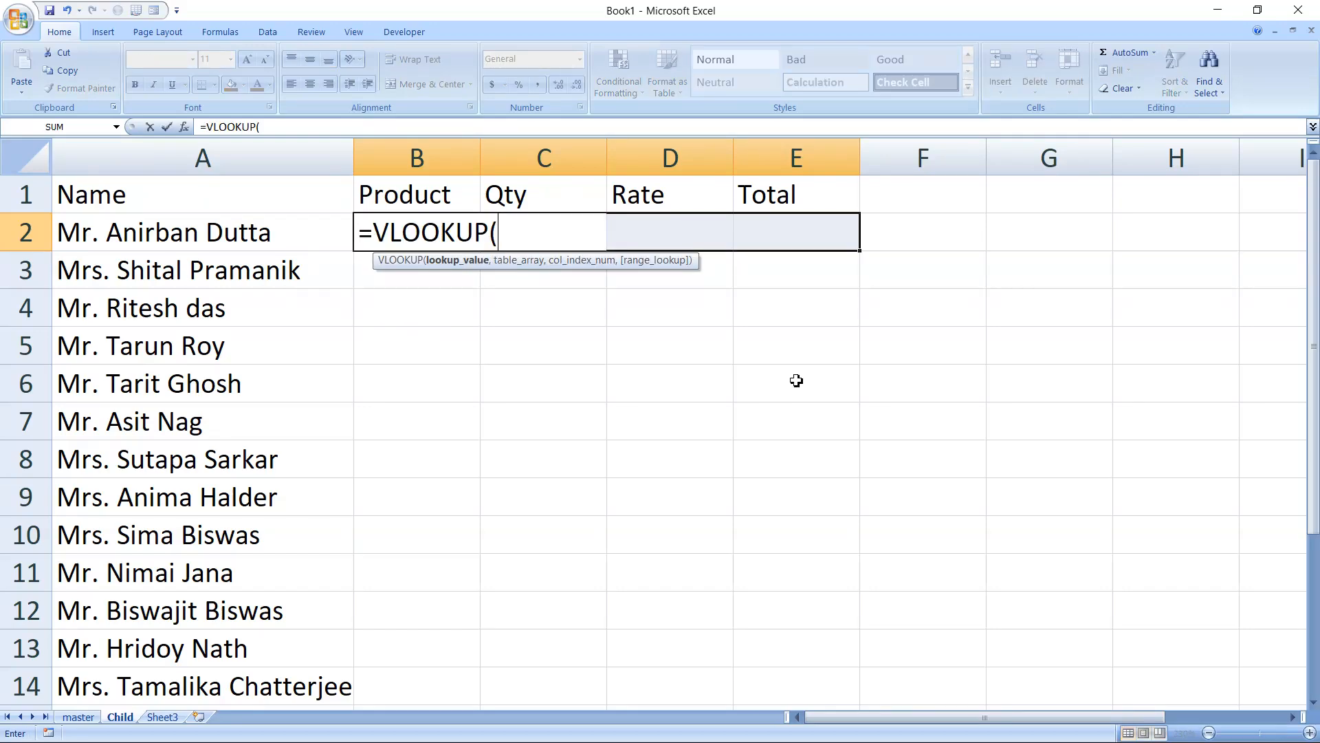
pyautogui.click(77, 716)
pyautogui.click(109, 210)
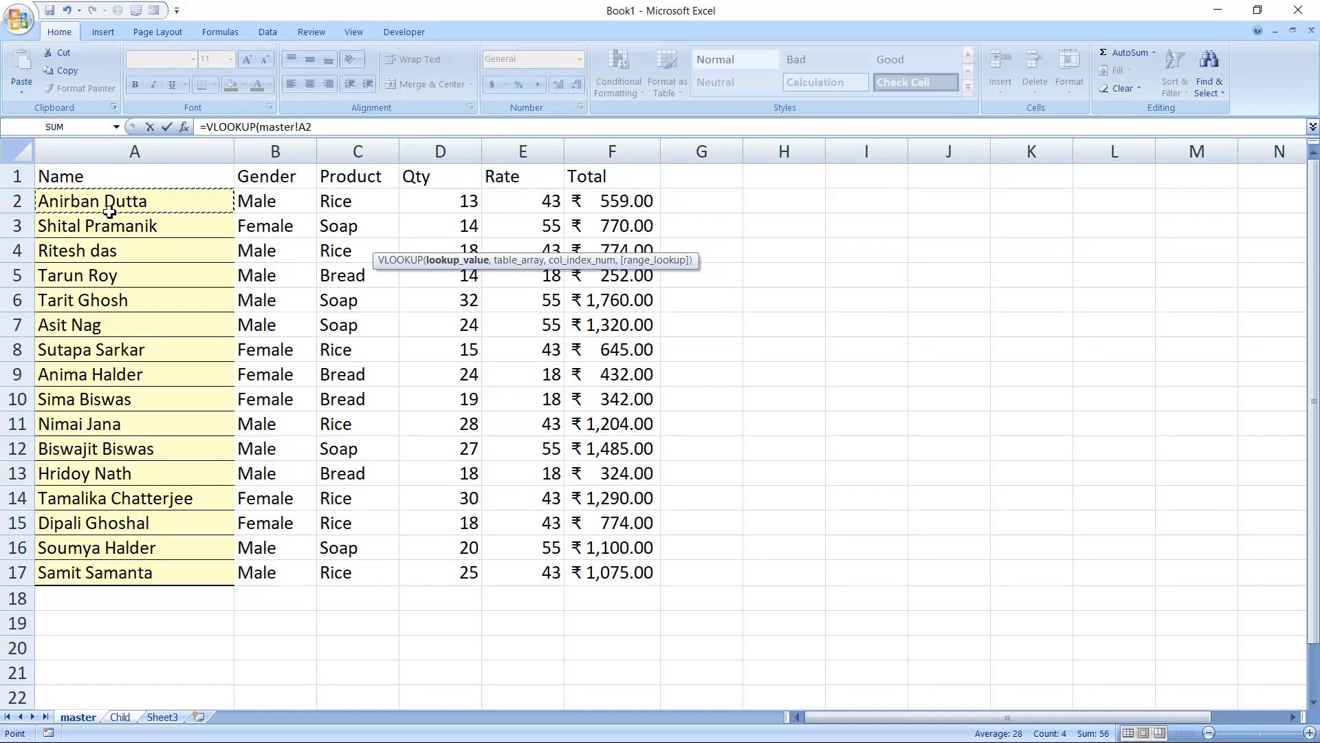
pyautogui.write(',')
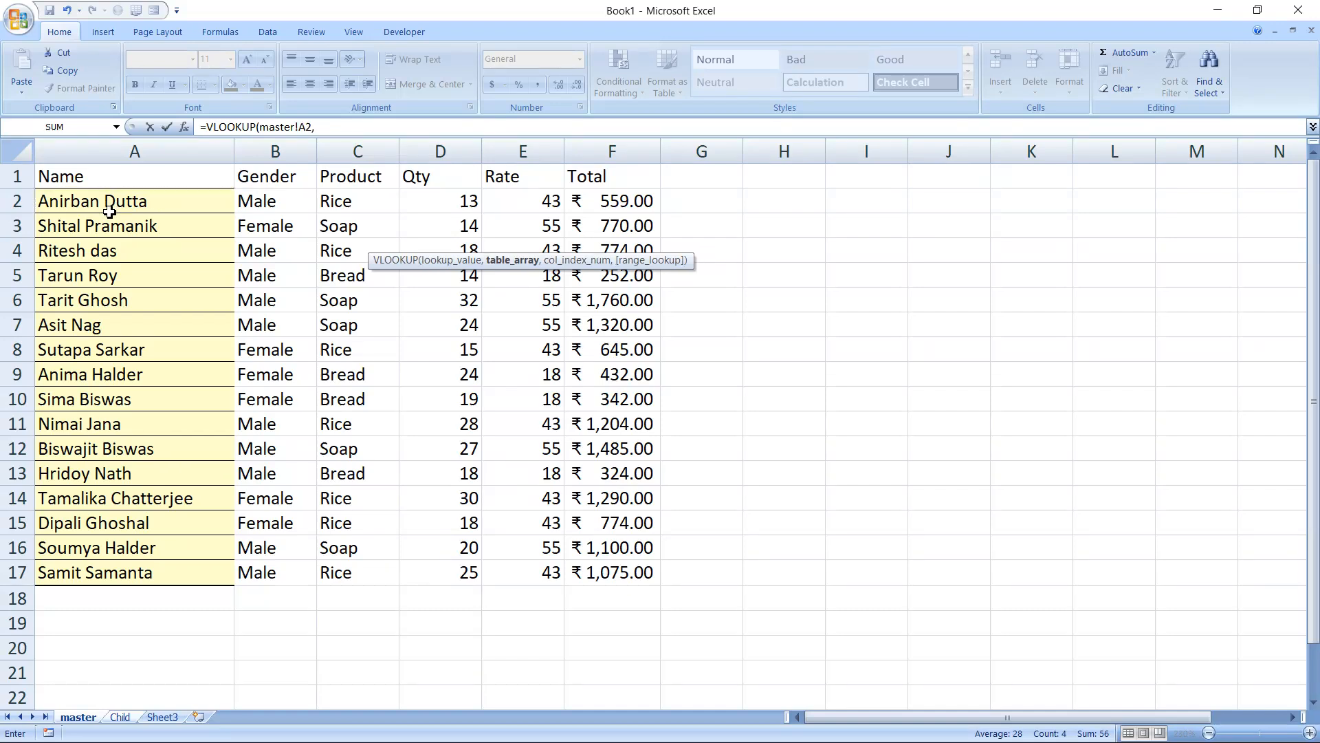
pyautogui.moveTo(96, 173); pyautogui.dragTo(627, 570)
pyautogui.write(',{3,4')
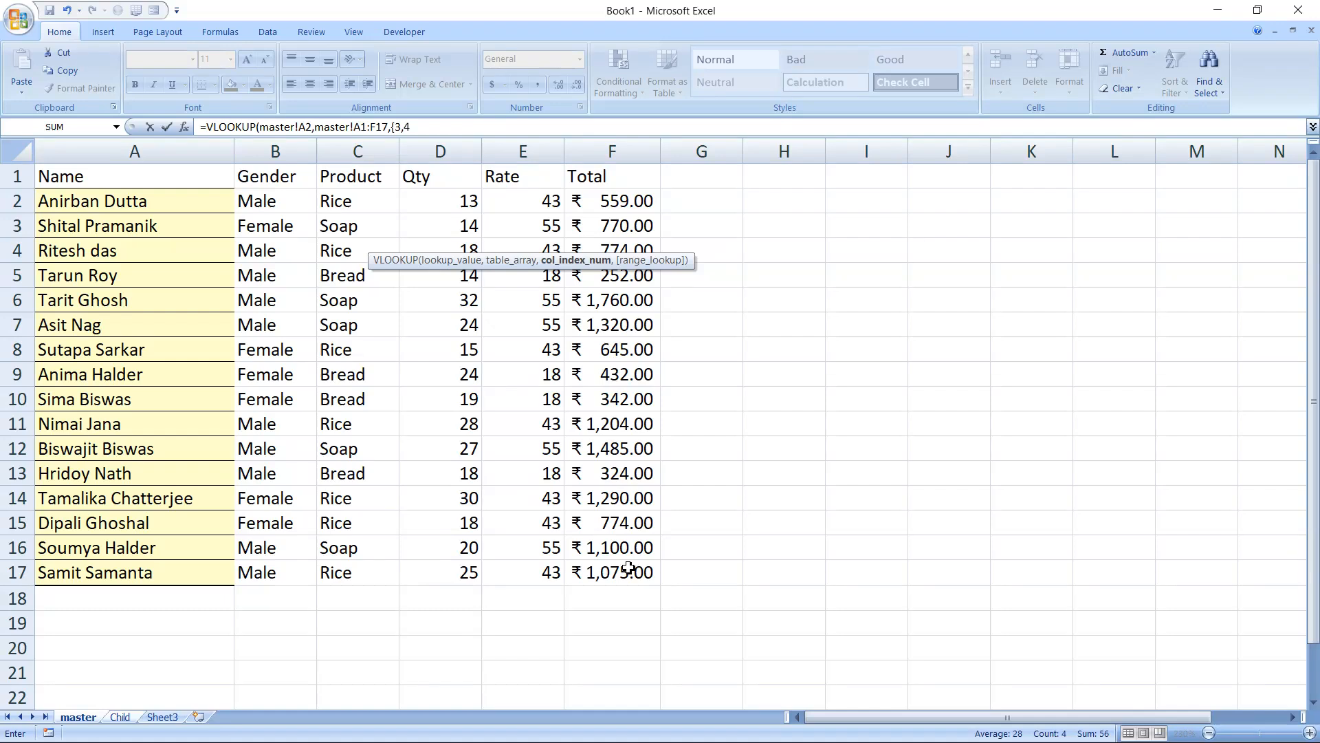
pyautogui.write(',5,6},')
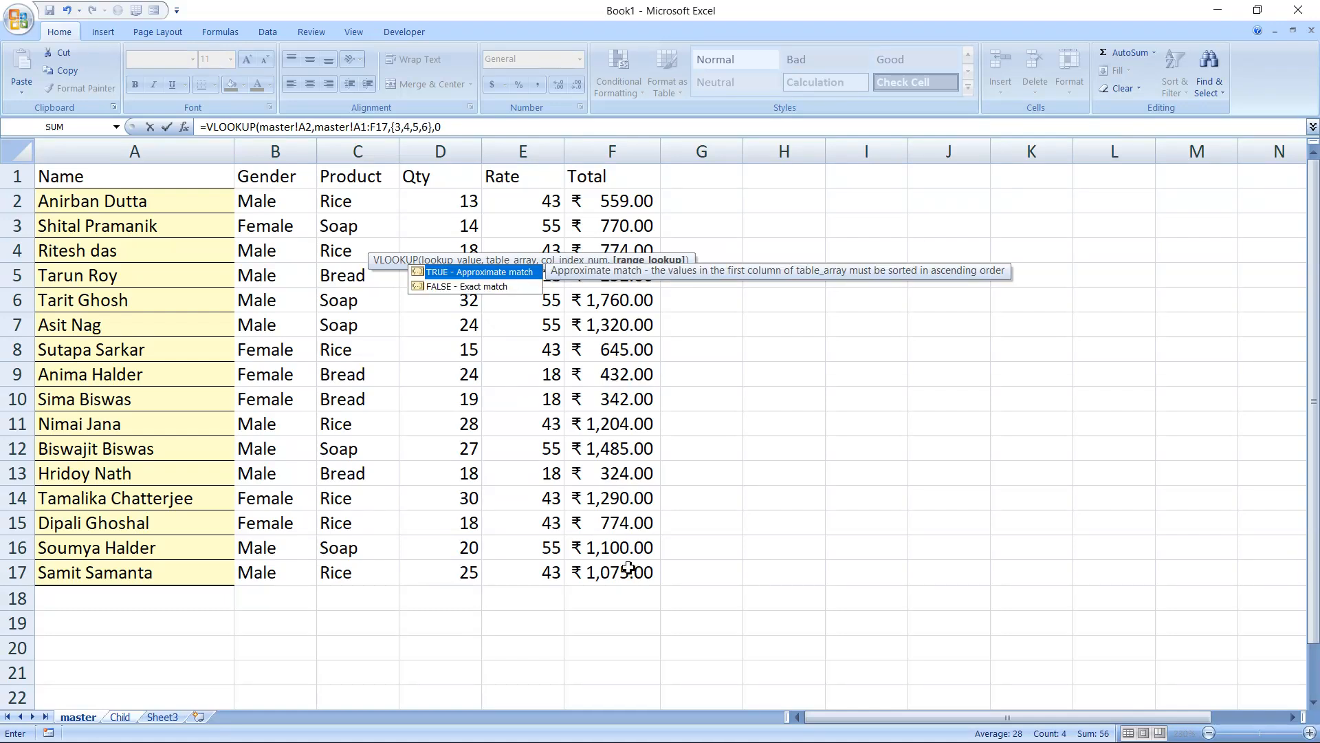
pyautogui.write('0)')
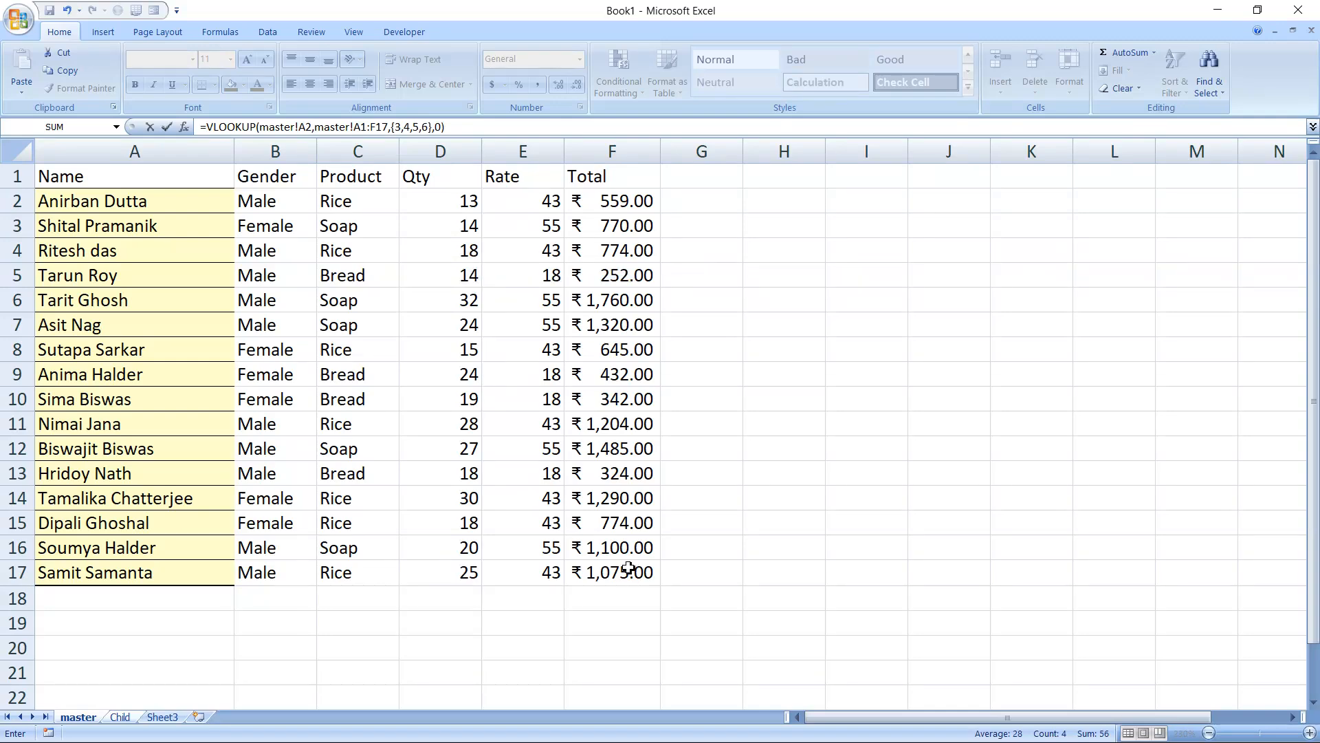
pyautogui.hotkey('ctrl', 'shift', 'Return')
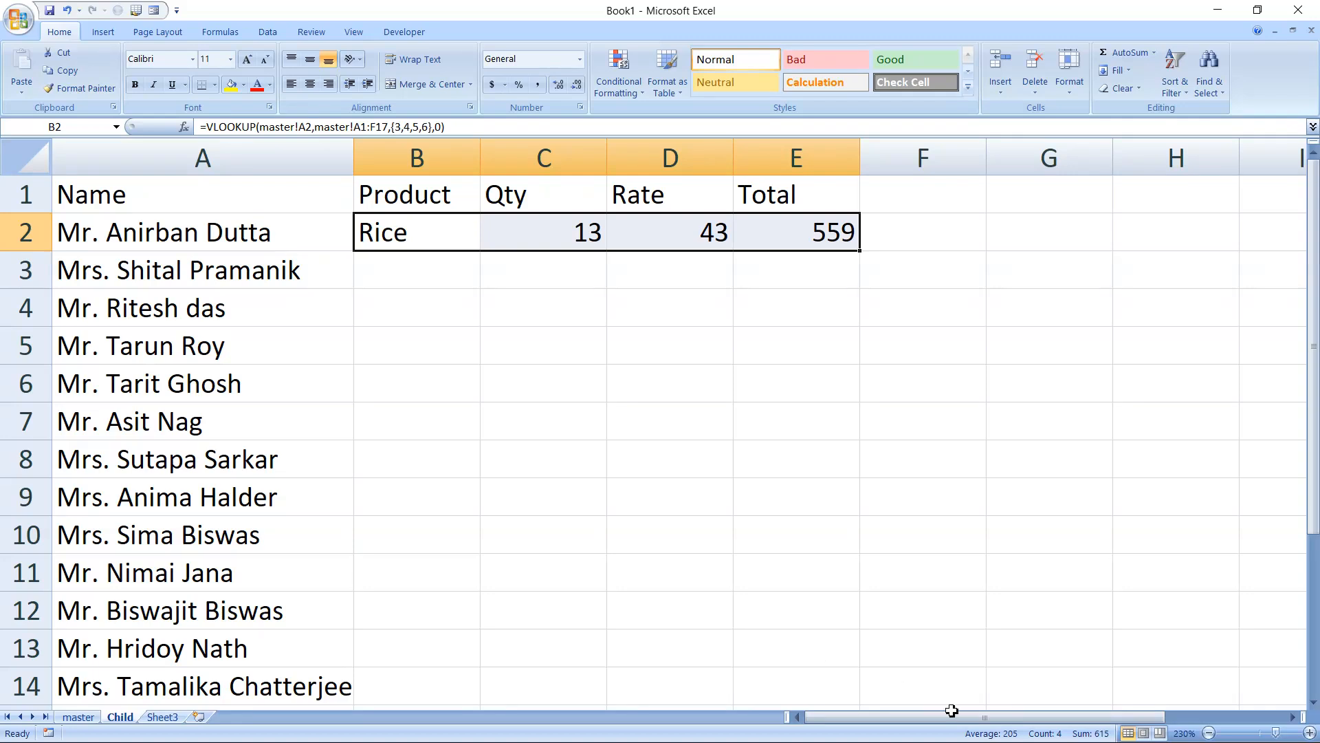
# Step: Fill the VLOOKUP array formula down from B2:E2 through row 17 on the Child sheet
pyautogui.hotkey('shift', 'Down')
pyautogui.hotkey('shift', 'Down')
pyautogui.hotkey('shift', 'Down')
pyautogui.hotkey('shift', 'Down')
pyautogui.hotkey('shift', 'Down')
pyautogui.hotkey('shift', 'Down')
pyautogui.hotkey('shift', 'Down')
pyautogui.hotkey('shift', 'Down')
pyautogui.hotkey('shift', 'Down')
pyautogui.hotkey('shift', 'Down')
pyautogui.hotkey('shift', 'Down')
pyautogui.hotkey('shift', 'Down')
pyautogui.hotkey('shift', 'Down')
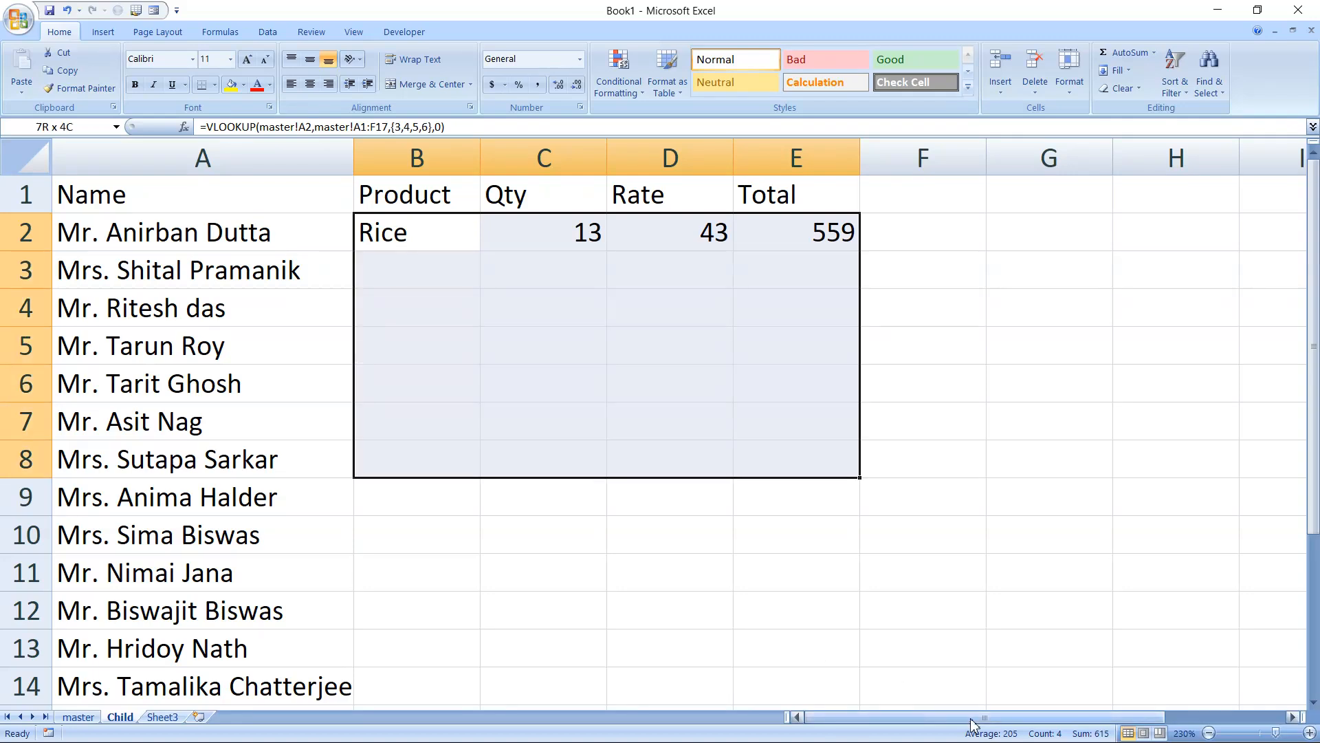
pyautogui.hotkey('shift', 'Down')
pyautogui.hotkey('shift', 'Down')
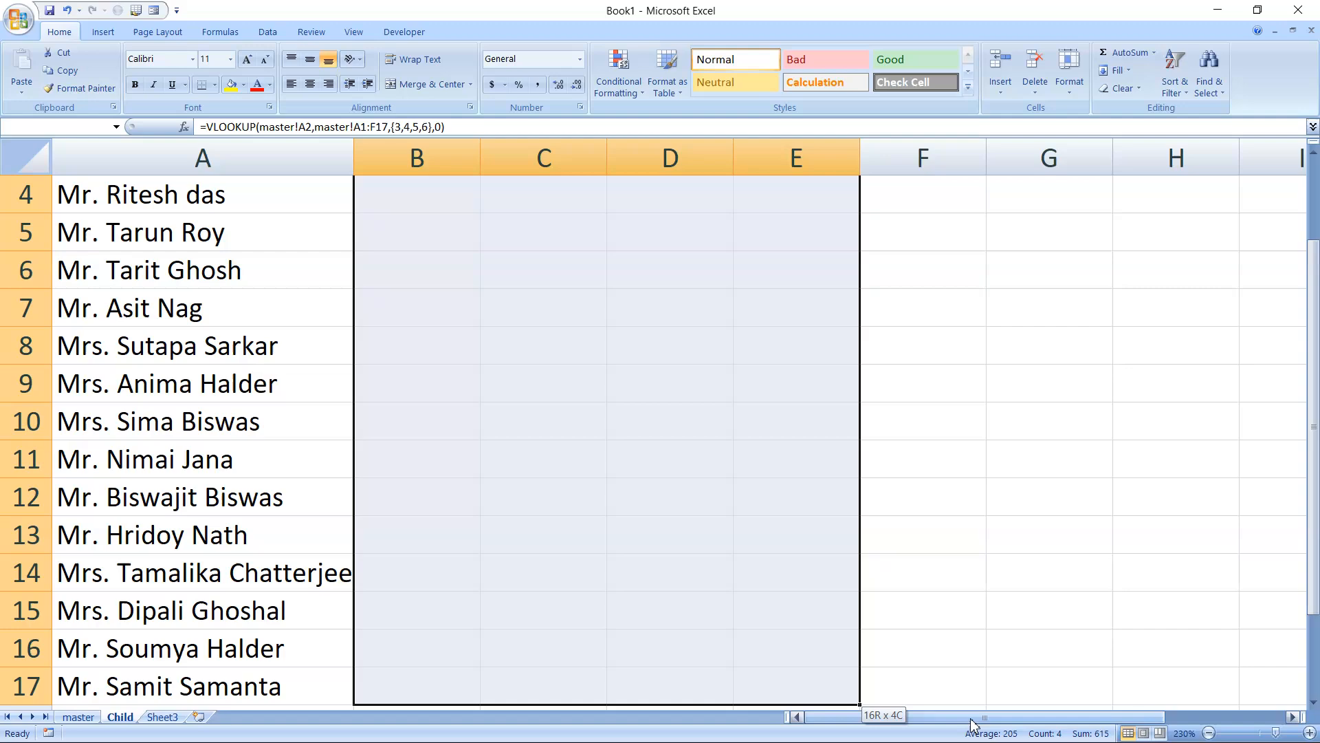
pyautogui.hotkey('shift', 'Down')
pyautogui.hotkey('shift', 'Up')
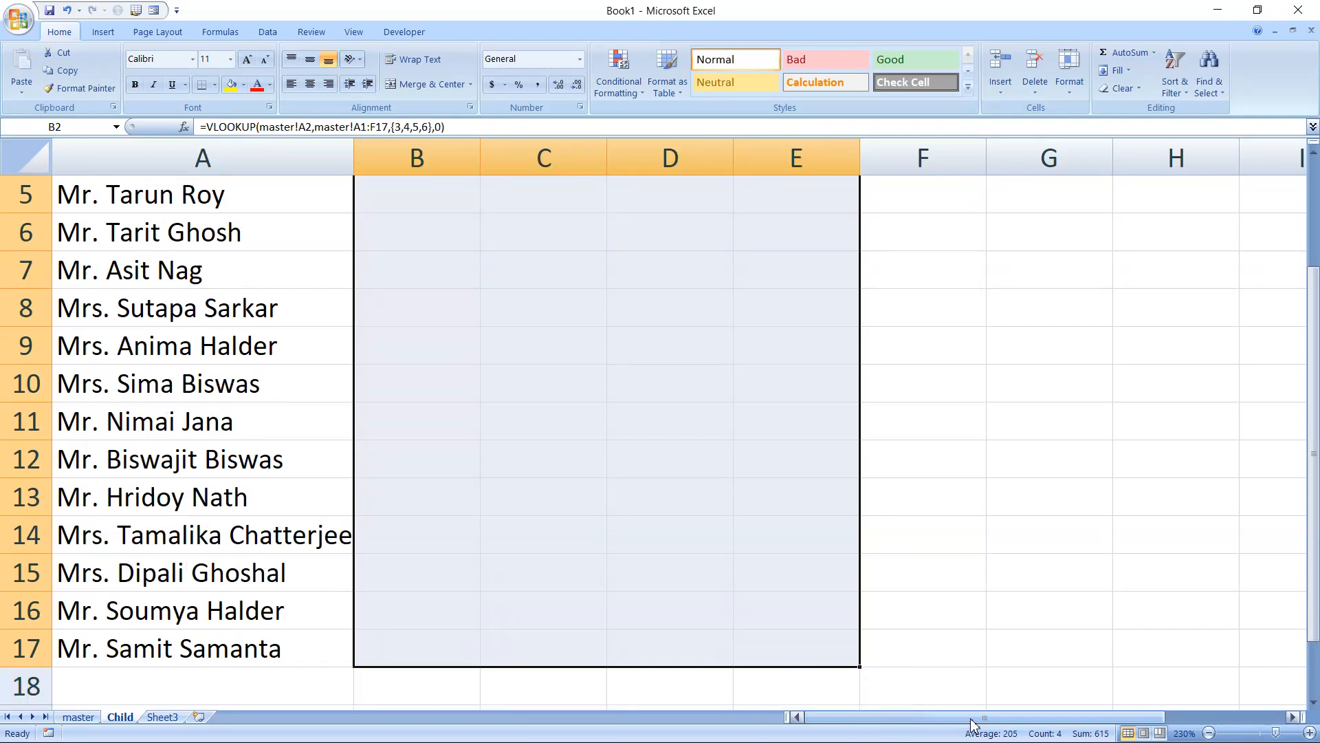
pyautogui.hotkey('ctrl', 'Return')
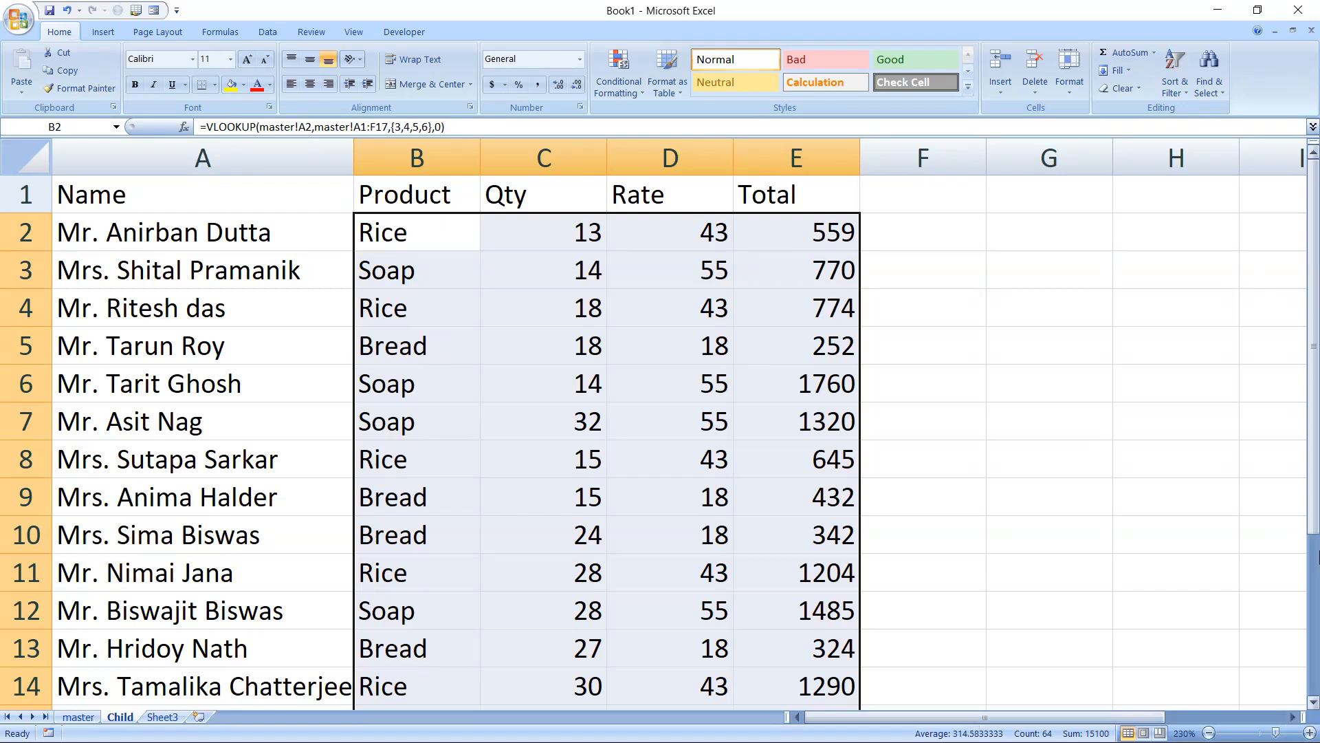
# Step: Enter the label Male in cell G3 of the Child sheet
pyautogui.click(1044, 272)
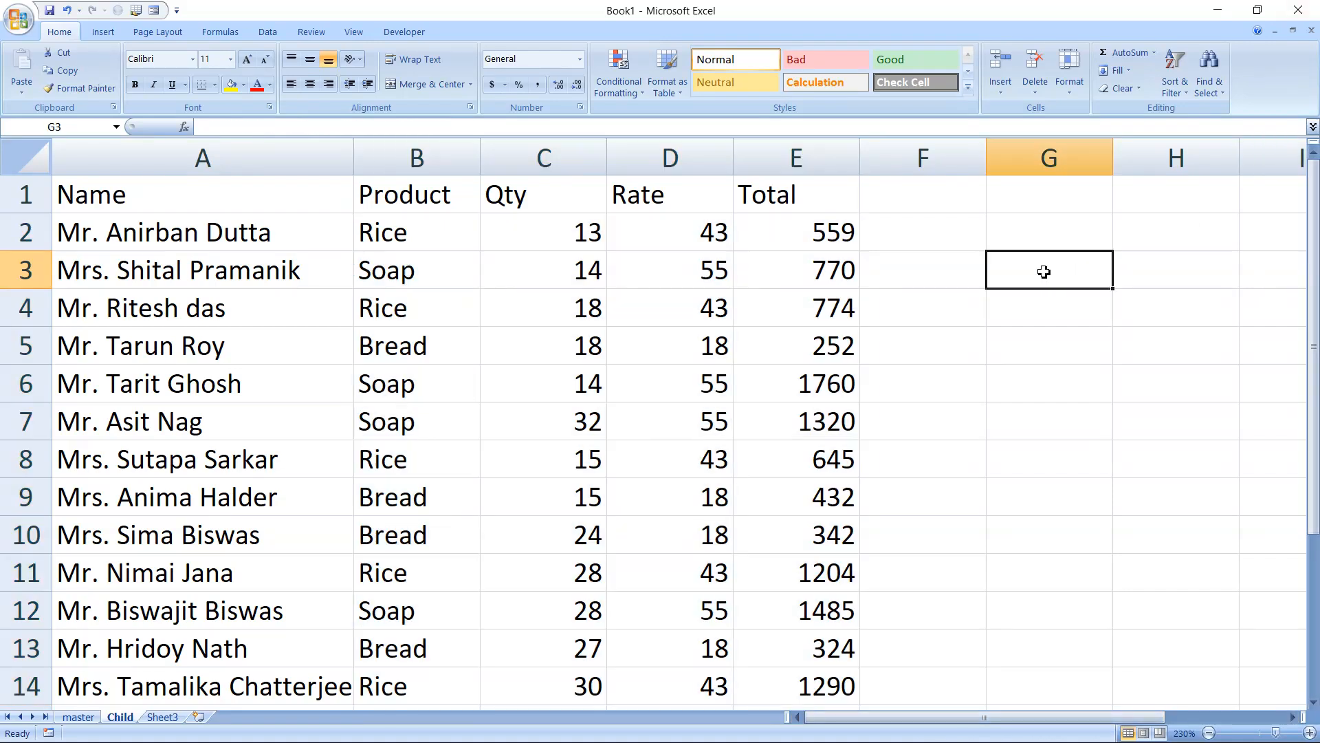
pyautogui.write('Male')
pyautogui.press('Tab')
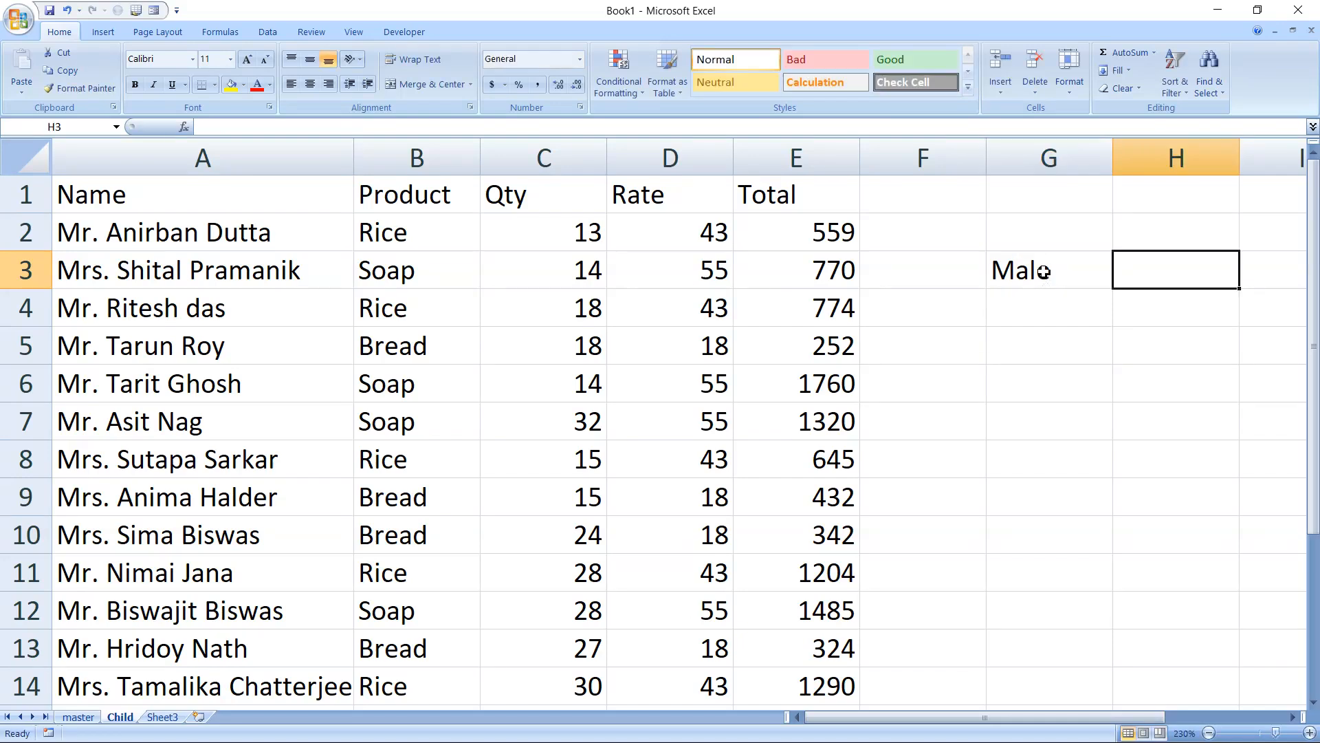
# Step: Enter the label Female in cell G5 of the Child sheet
pyautogui.click(1013, 344)
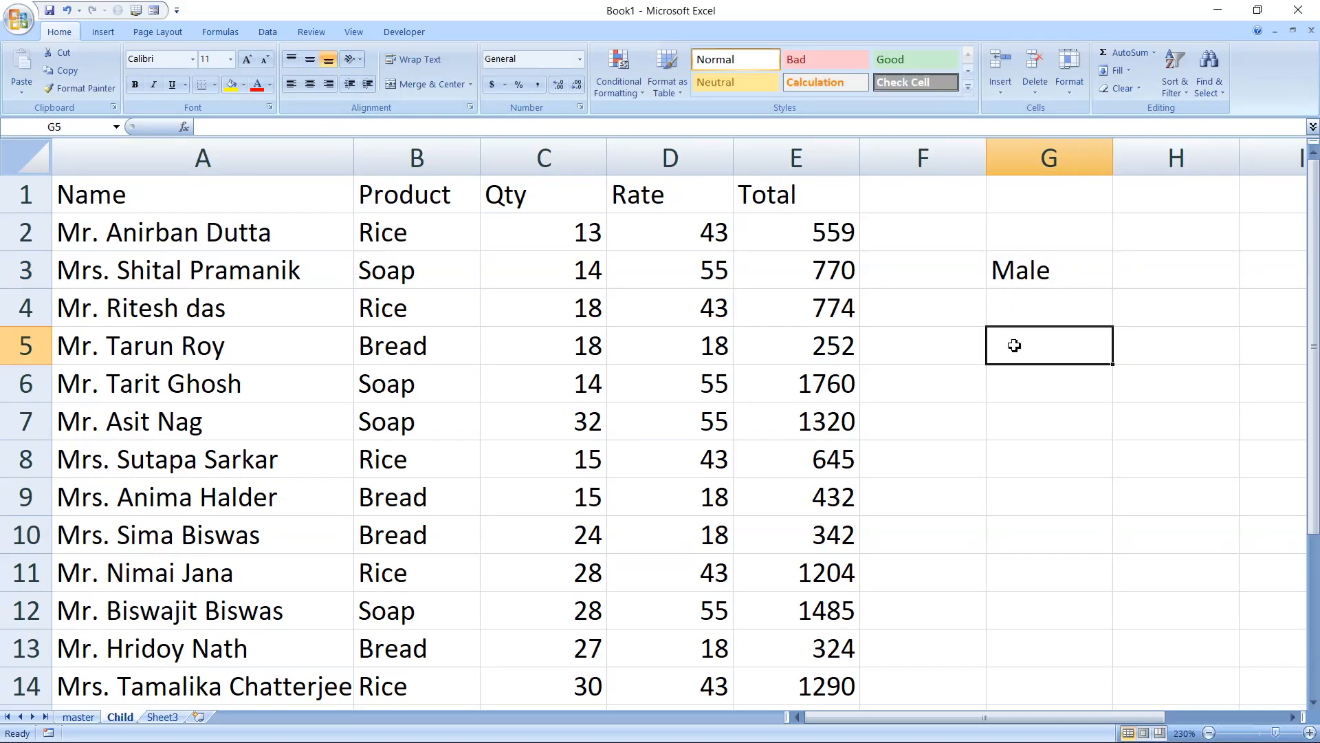
pyautogui.write('Female')
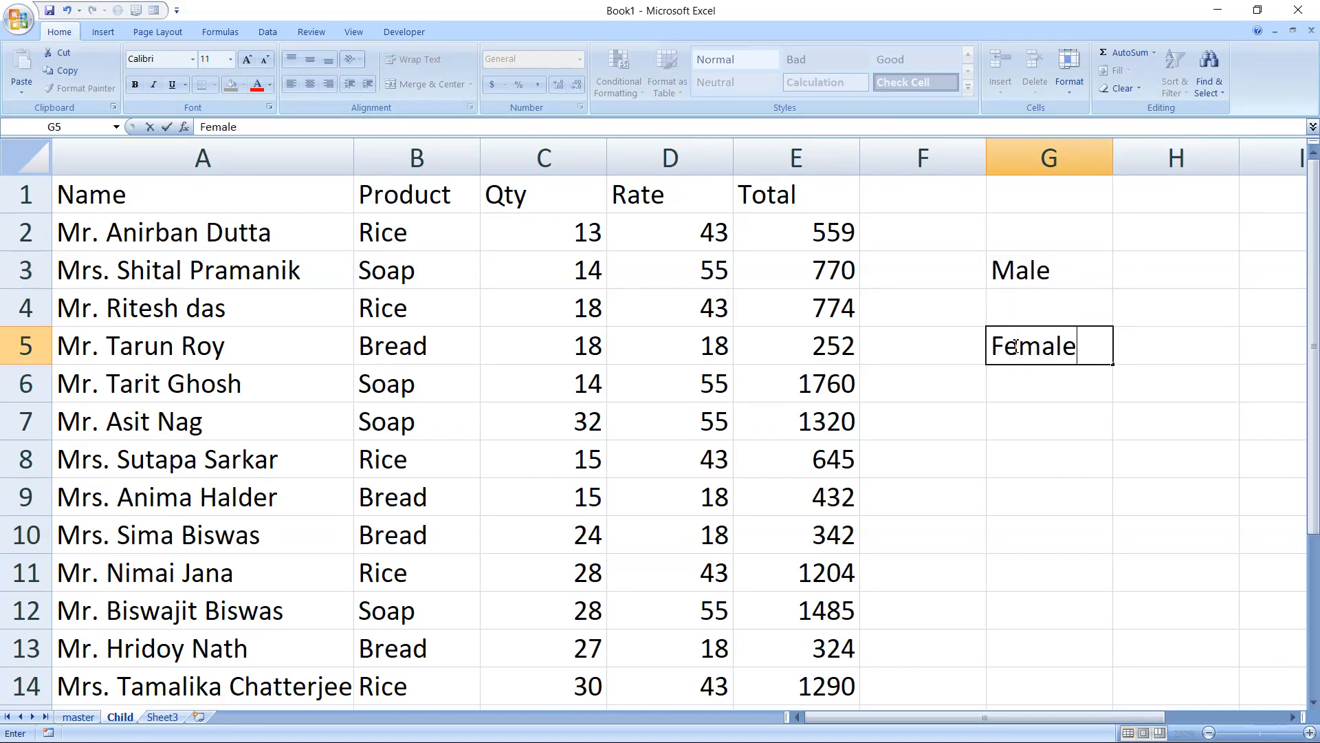
pyautogui.click(1024, 324)
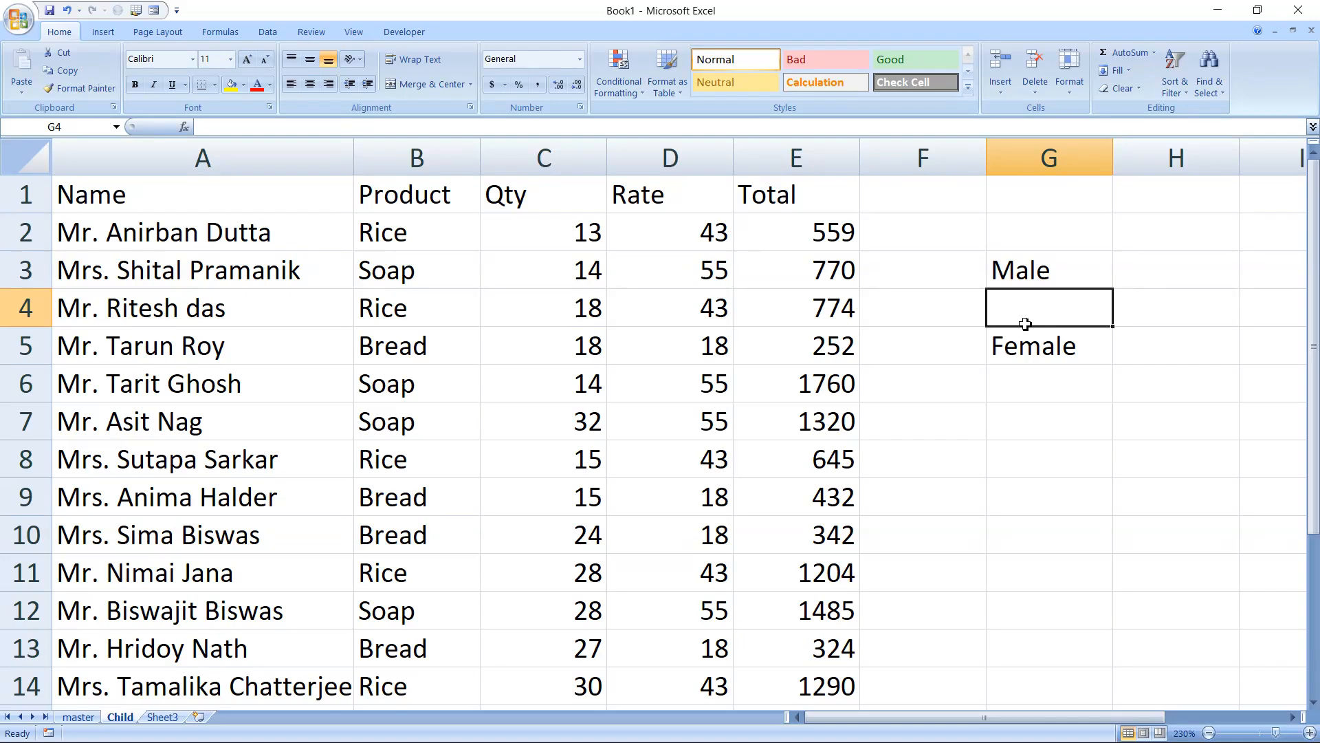
# Step: Sum the totals of the male names in cell G4 with the formula =SUMIF(A2:A17,"*Mr.*",E2:E17)
pyautogui.write('=sumif')
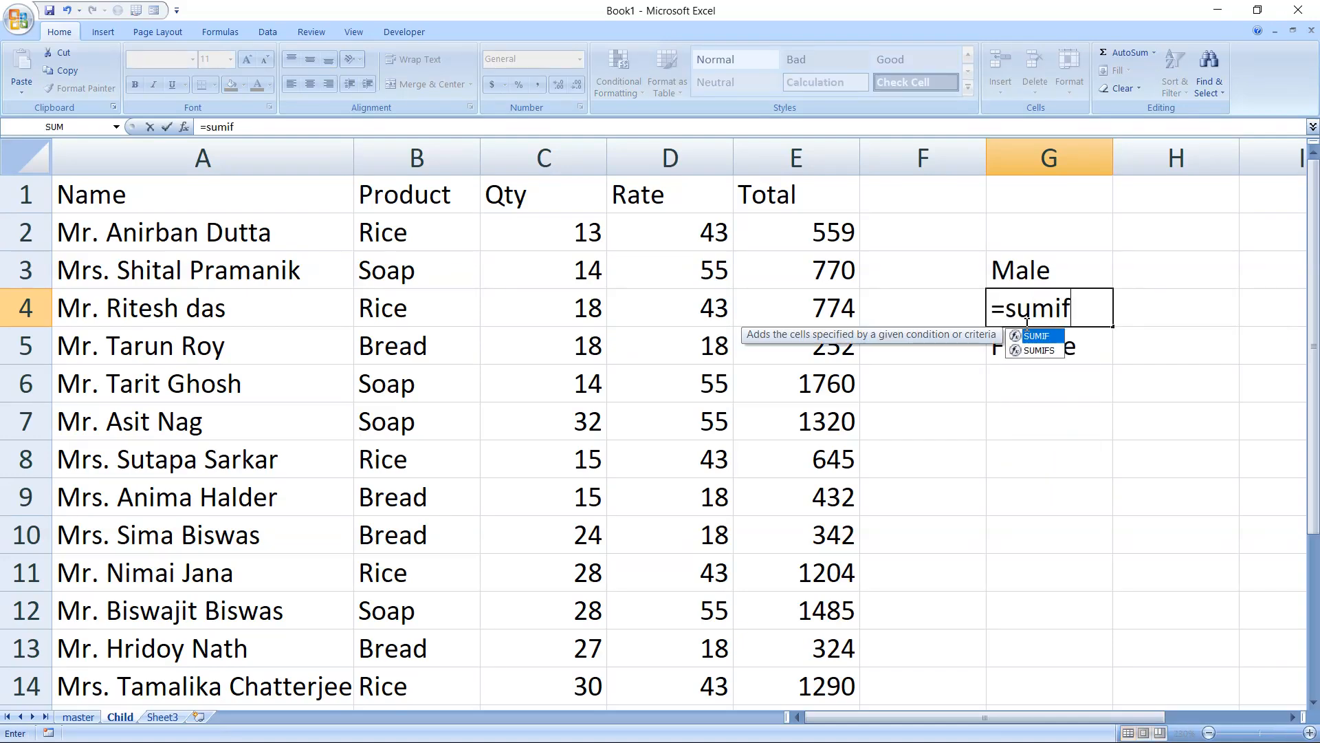
pyautogui.press('Tab')
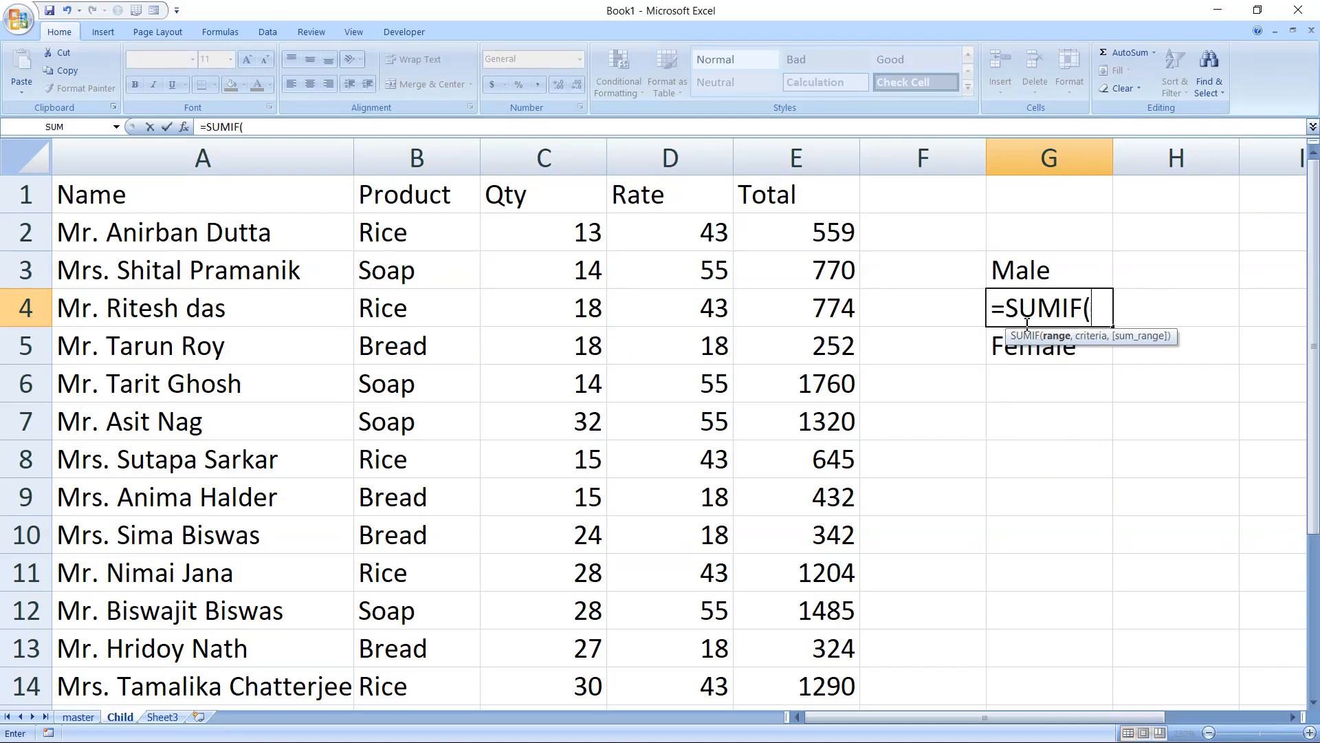
pyautogui.moveTo(213, 231); pyautogui.dragTo(215, 650)
pyautogui.scroll(2, 752, 457)
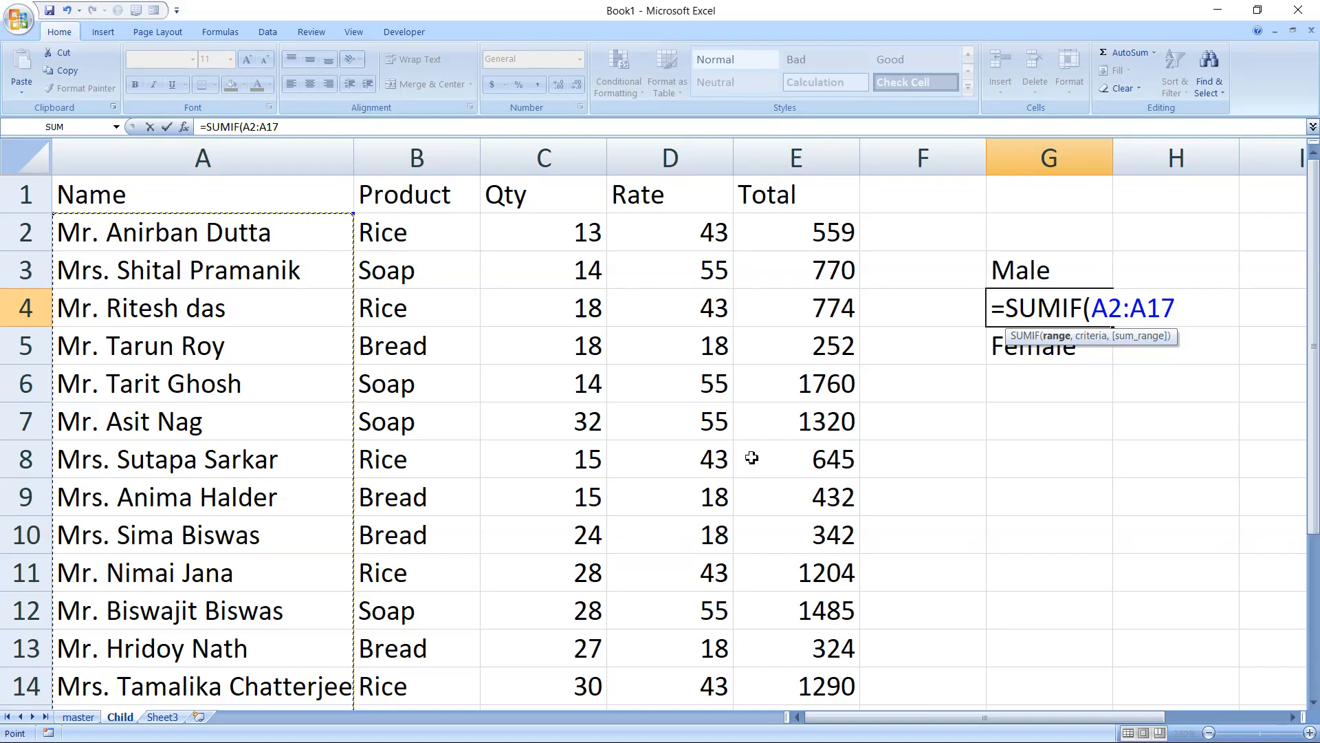
pyautogui.write(',')
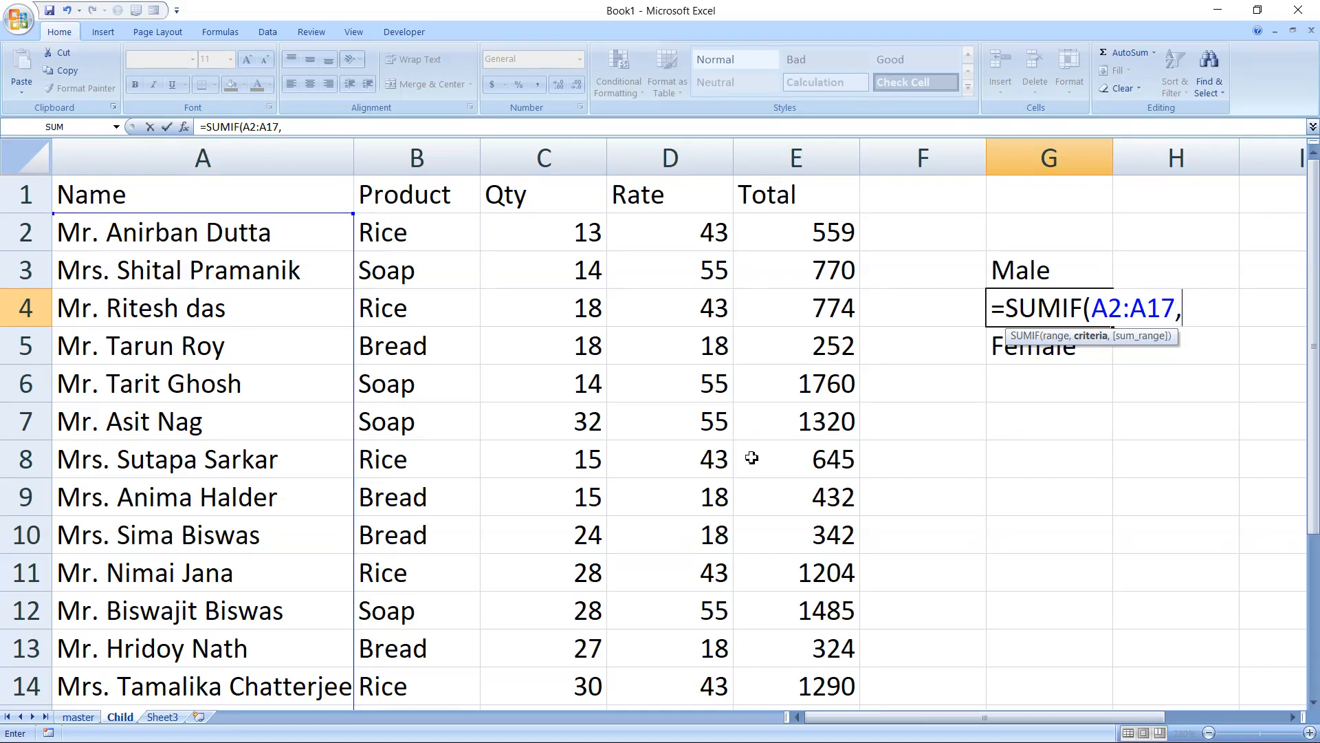
pyautogui.write('"*Mr.')
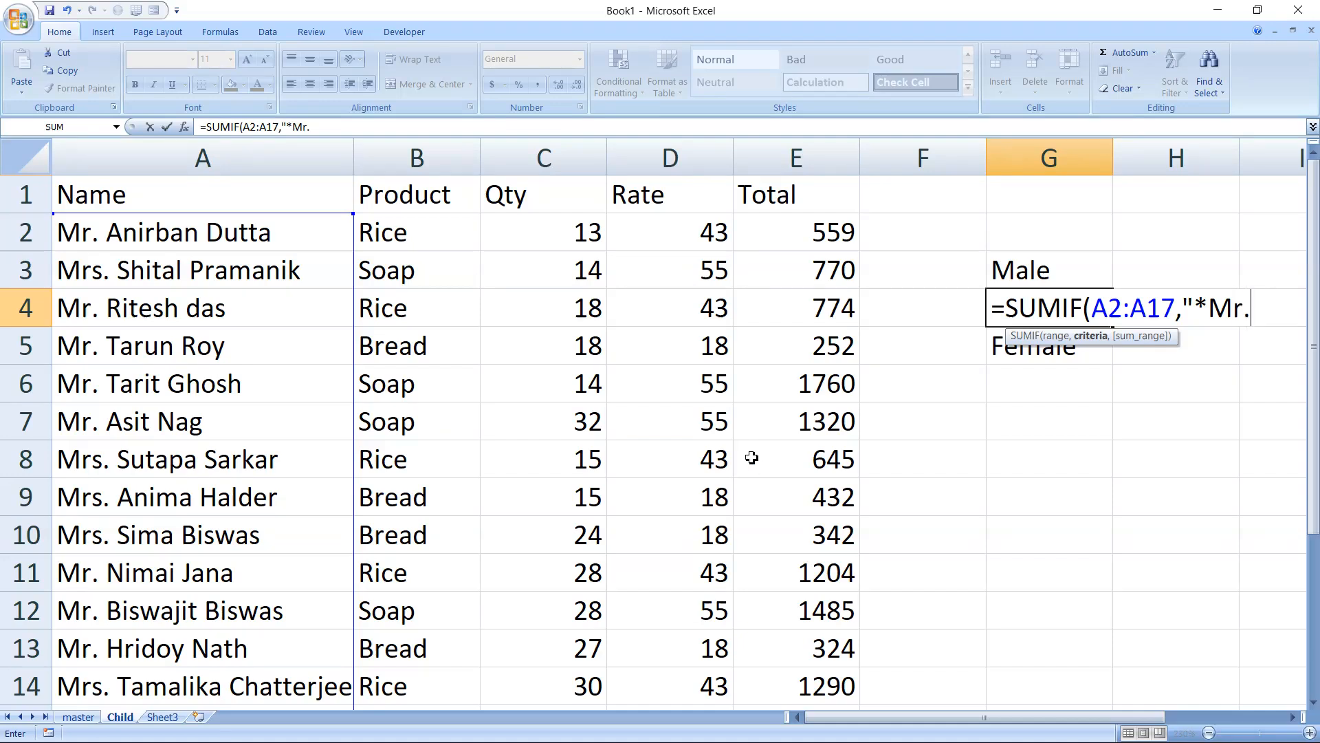
pyautogui.write('*')
pyautogui.write('",')
pyautogui.moveTo(796, 232)
pyautogui.mouseDown()
pyautogui.moveTo(796, 636)
pyautogui.moveTo(843, 708)
pyautogui.moveTo(835, 530)
pyautogui.moveTo(846, 660)
pyautogui.moveTo(801, 398)
pyautogui.moveTo(796, 253)
pyautogui.mouseUp()
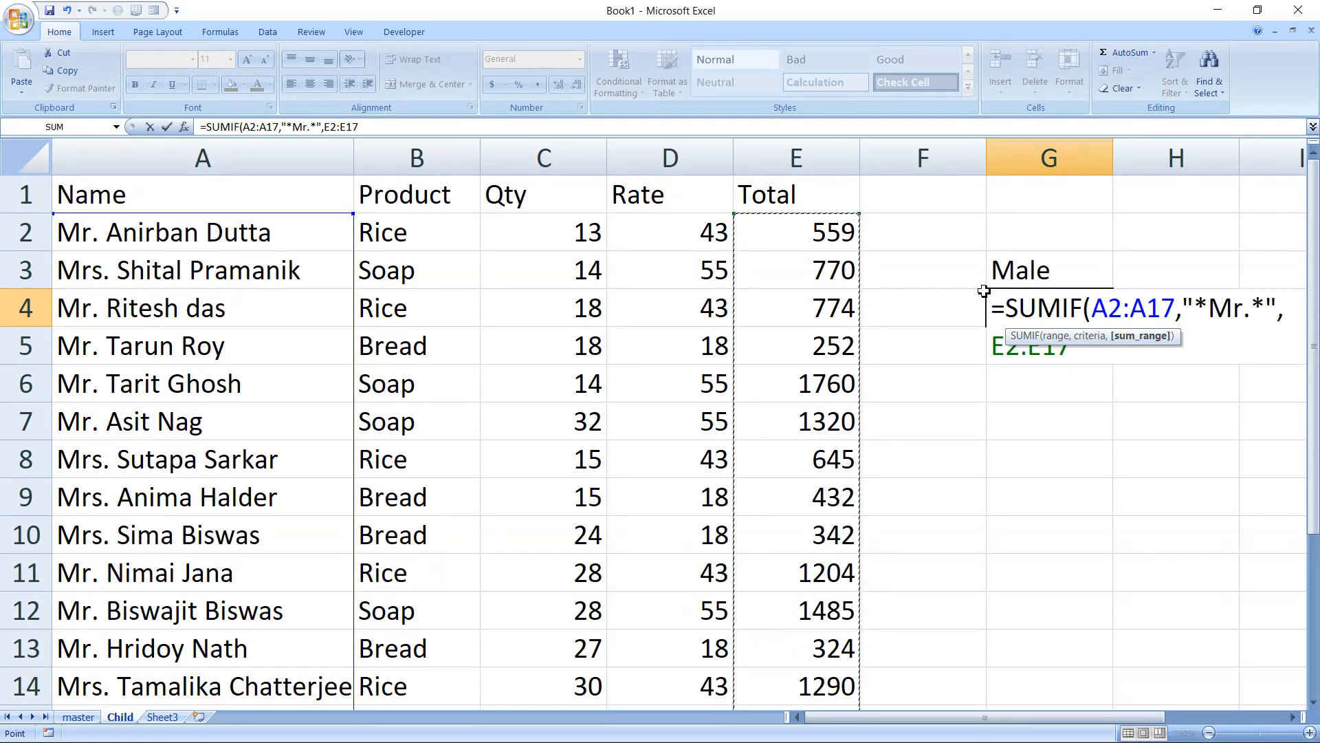
pyautogui.write(')')
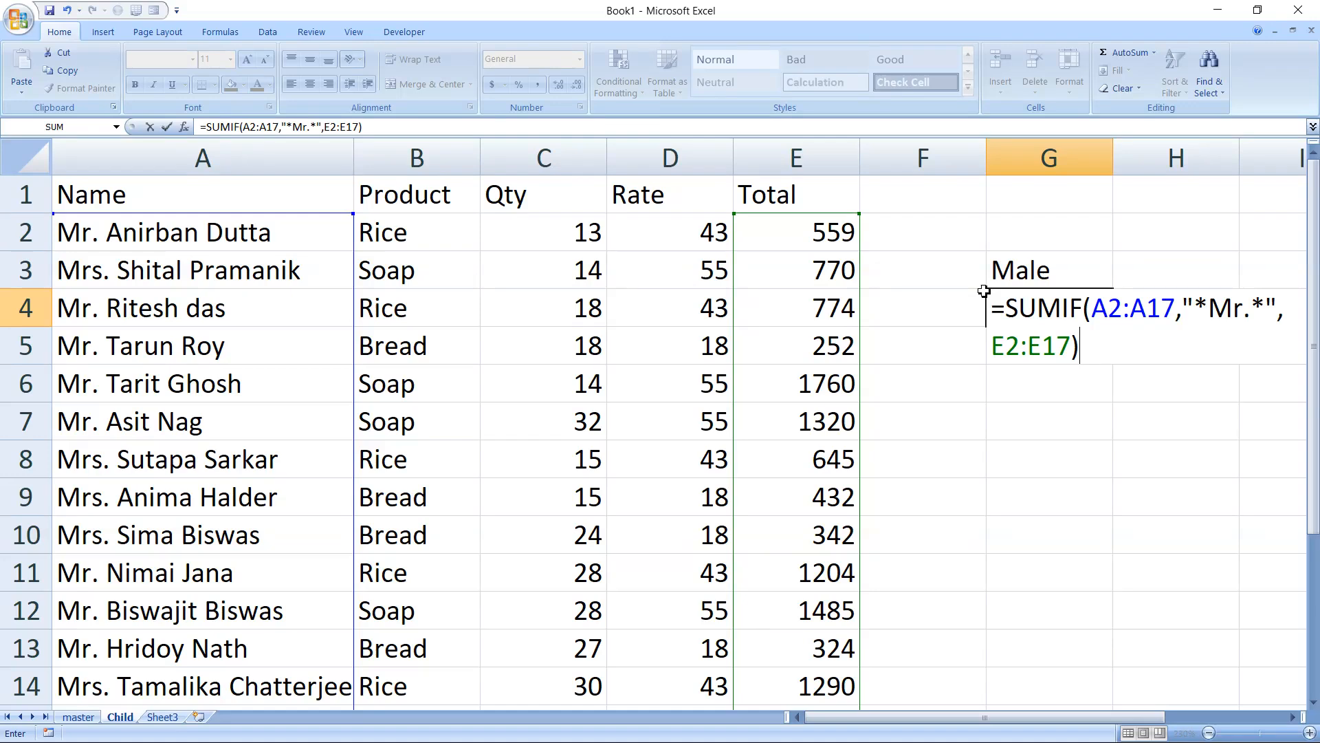
pyautogui.press('Tab')
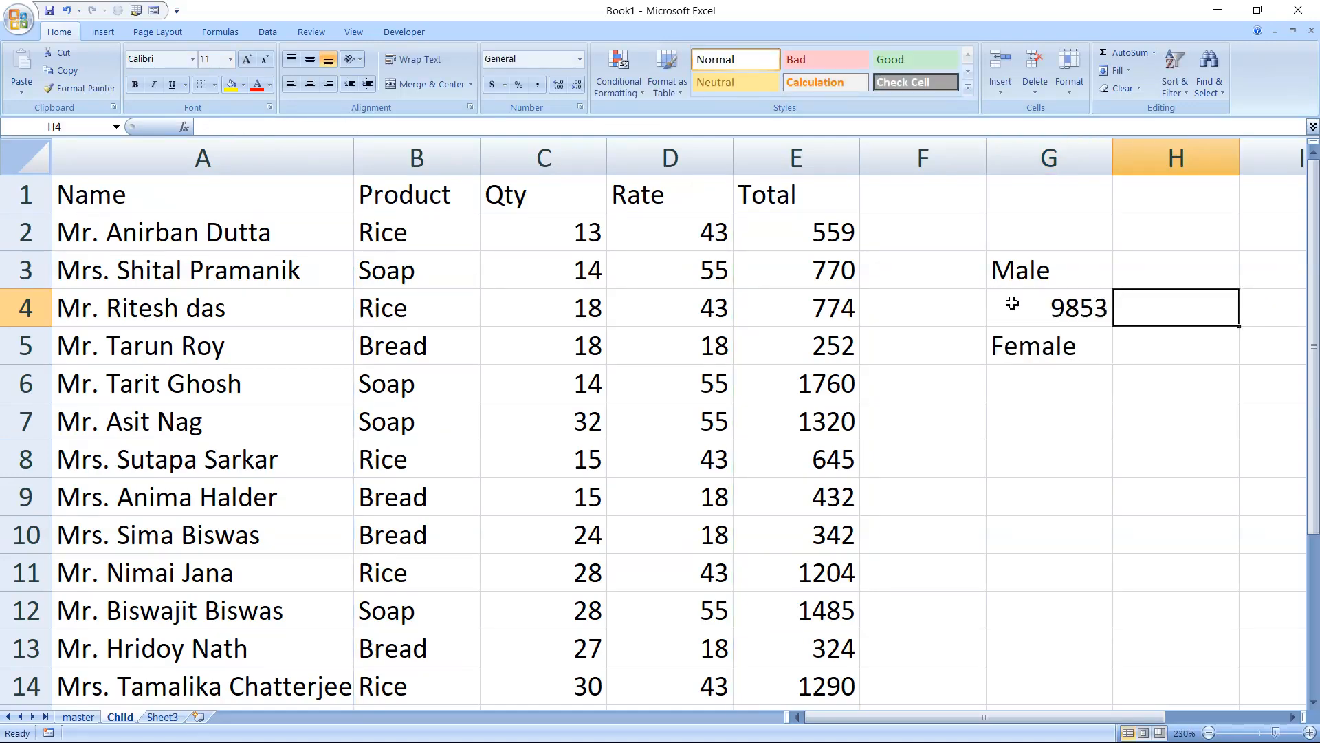
pyautogui.click(1013, 304)
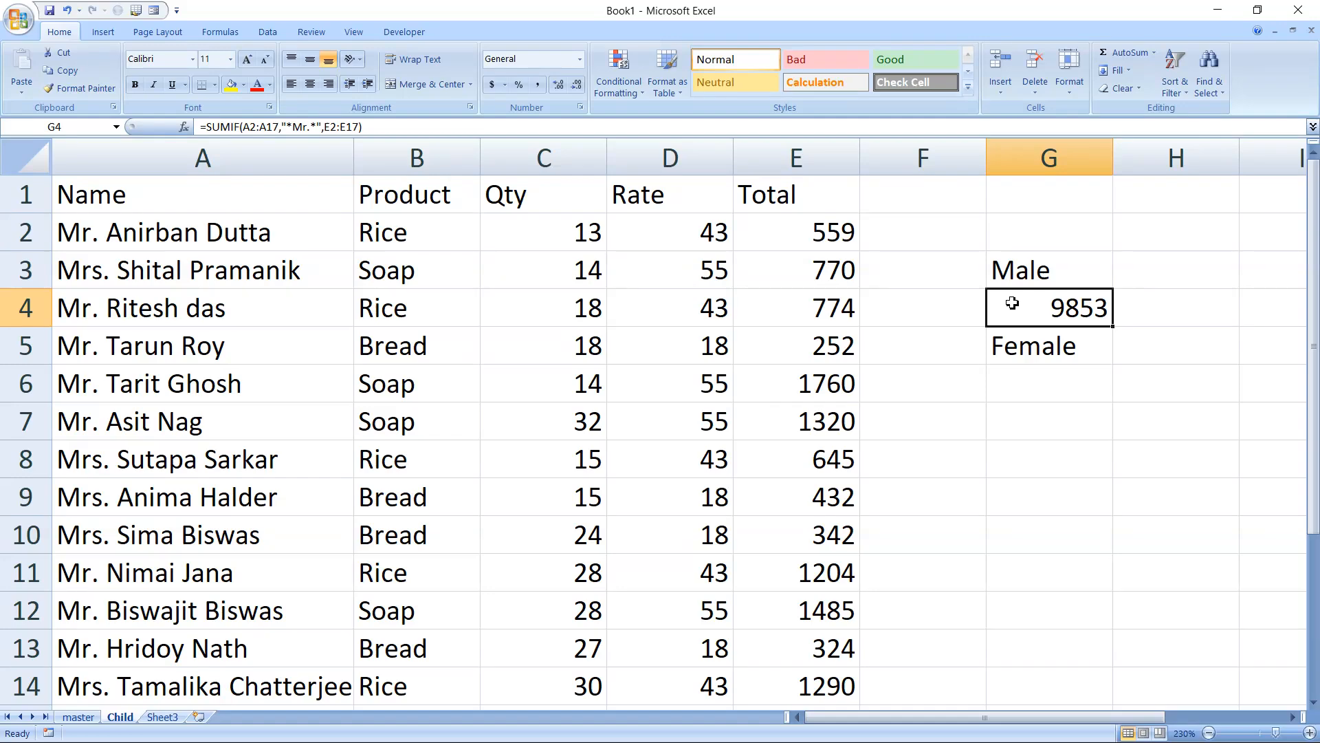
# Step: Add filters to A1:F17 on the master sheet and show only the Male rows of the Gender column
pyautogui.click(79, 715)
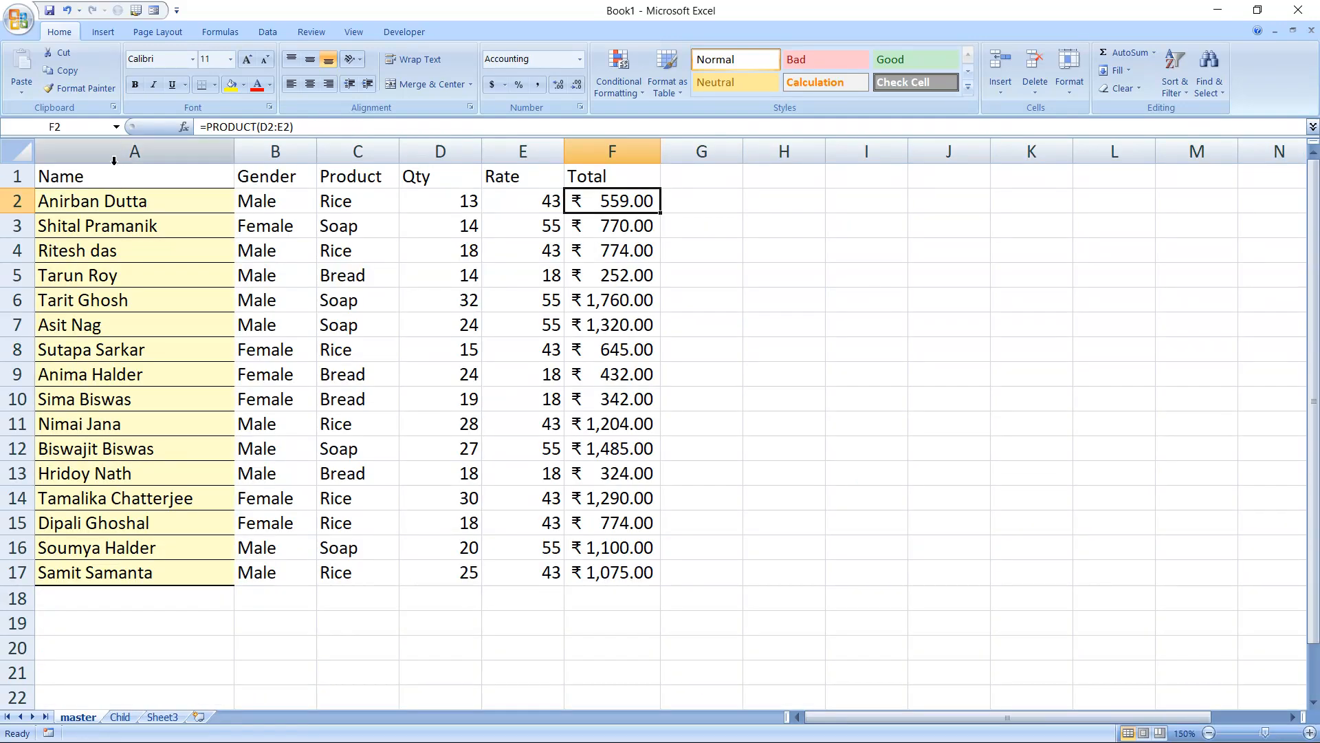
pyautogui.moveTo(95, 177); pyautogui.dragTo(601, 565)
pyautogui.hotkey('ctrl', 'shift', 'l')
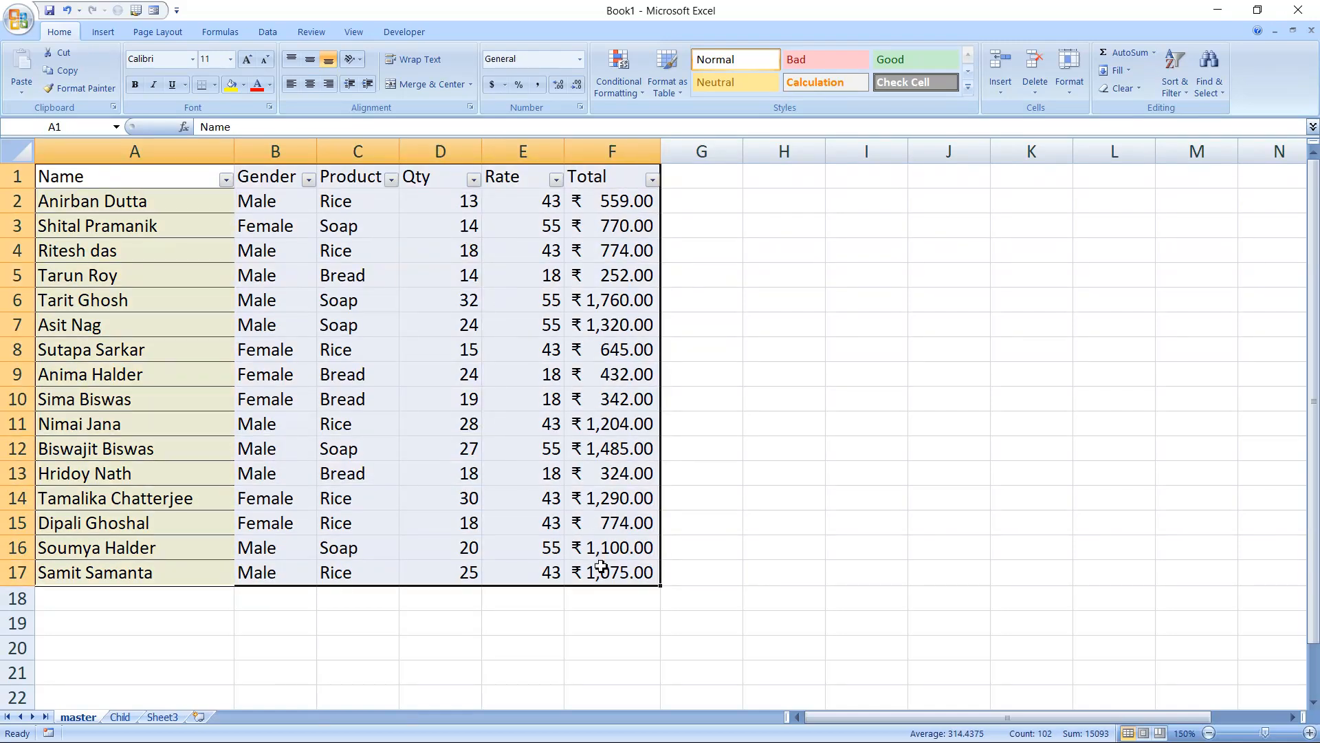
pyautogui.click(308, 180)
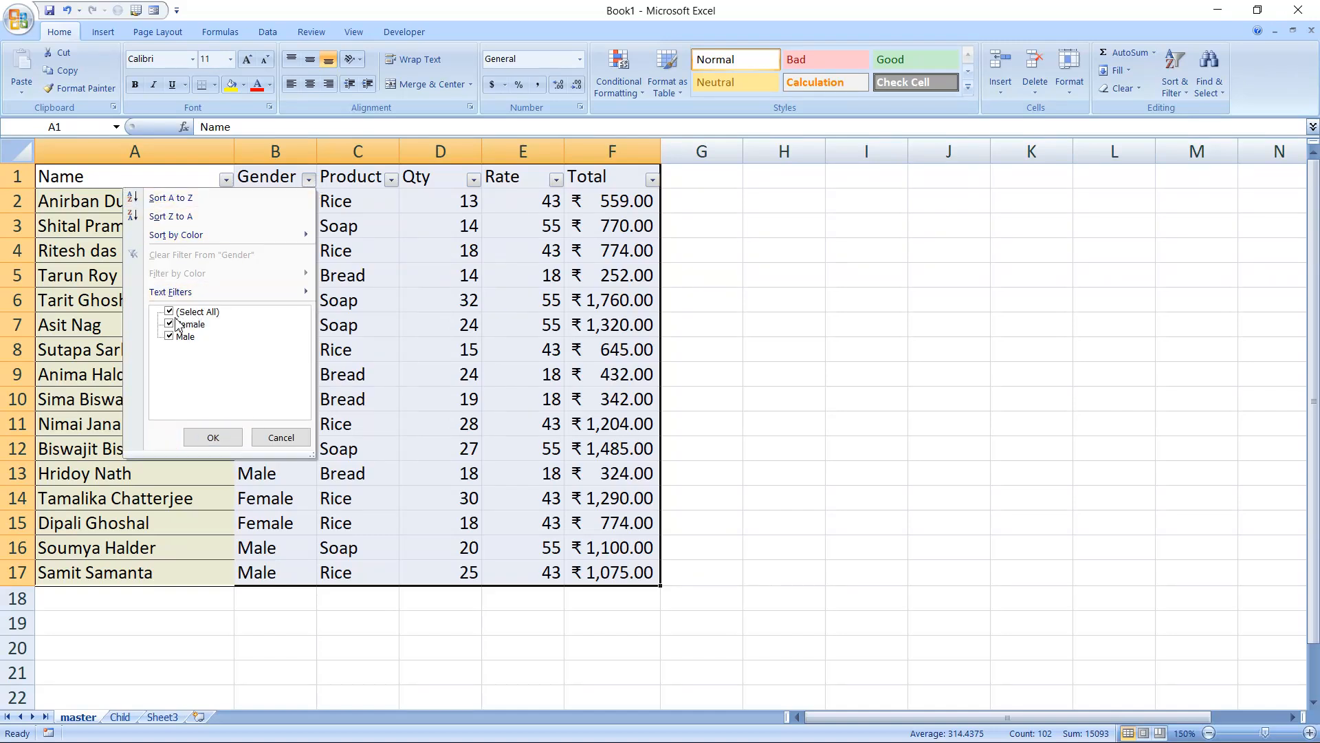
pyautogui.click(169, 311)
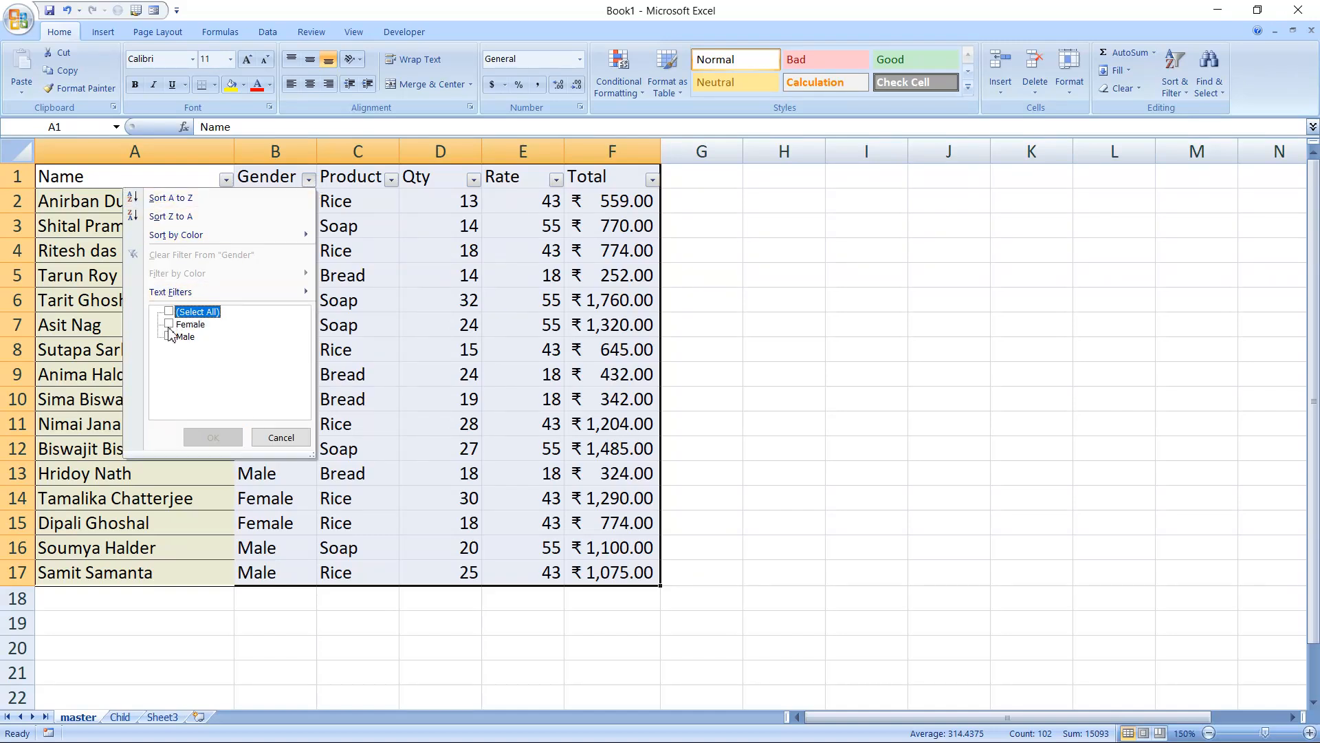
pyautogui.click(169, 336)
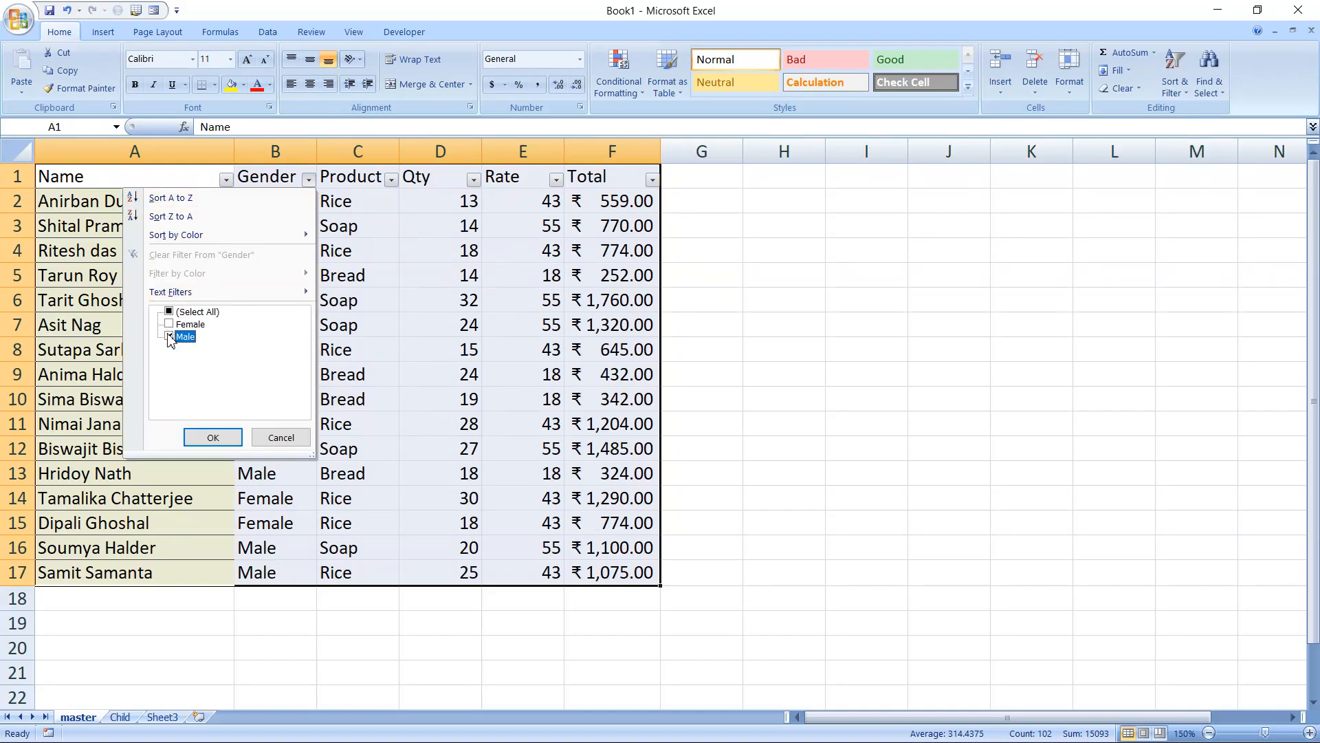
pyautogui.click(213, 437)
# Step: Sum the visible filtered totals in cell F18 of the master sheet with the formula =SUBTOTAL(109,F2:F17)
pyautogui.click(606, 460)
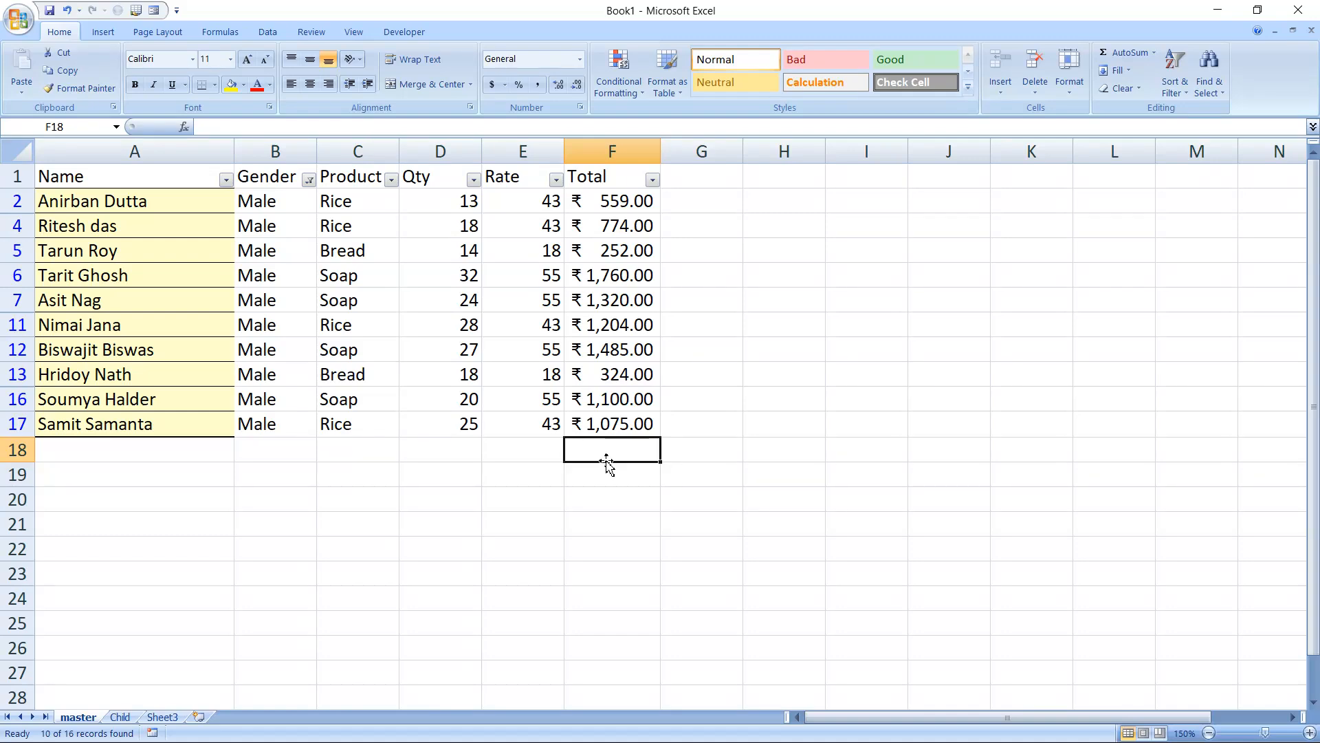
pyautogui.write('=sub')
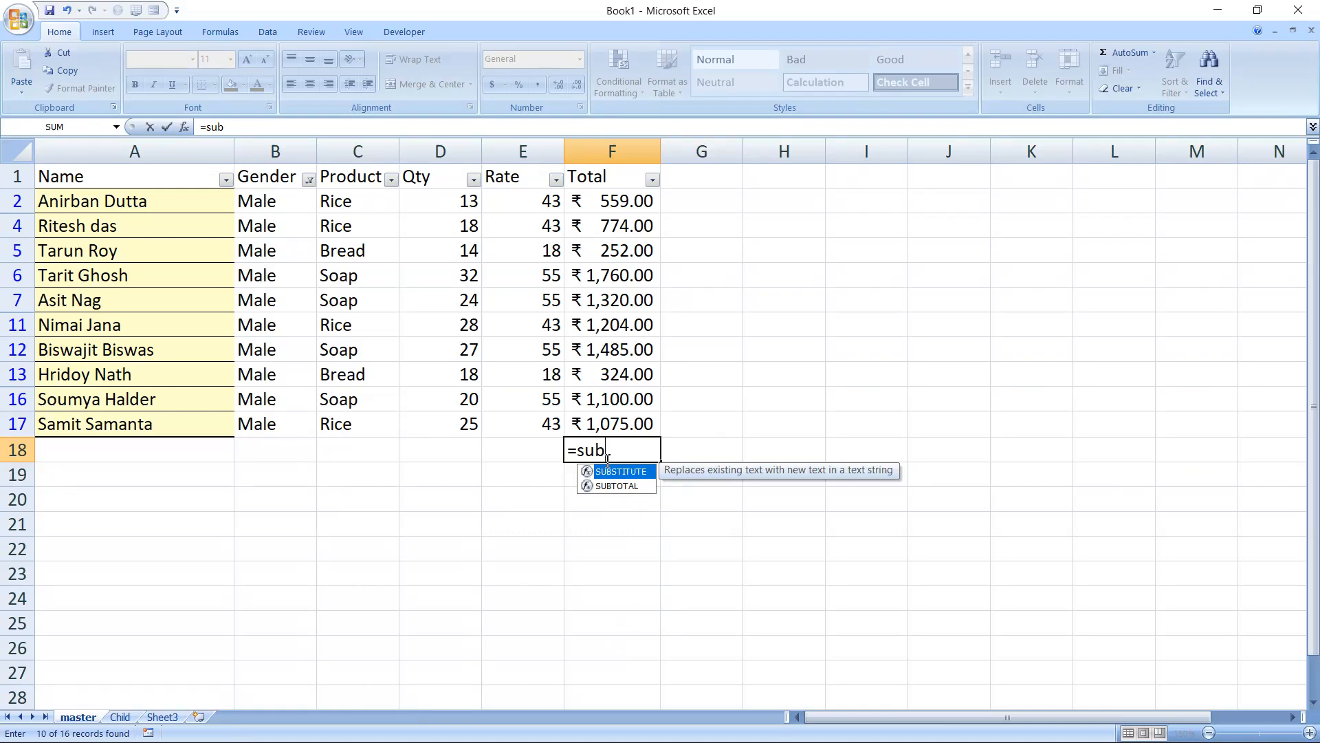
pyautogui.press('Down')
pyautogui.press('Tab')
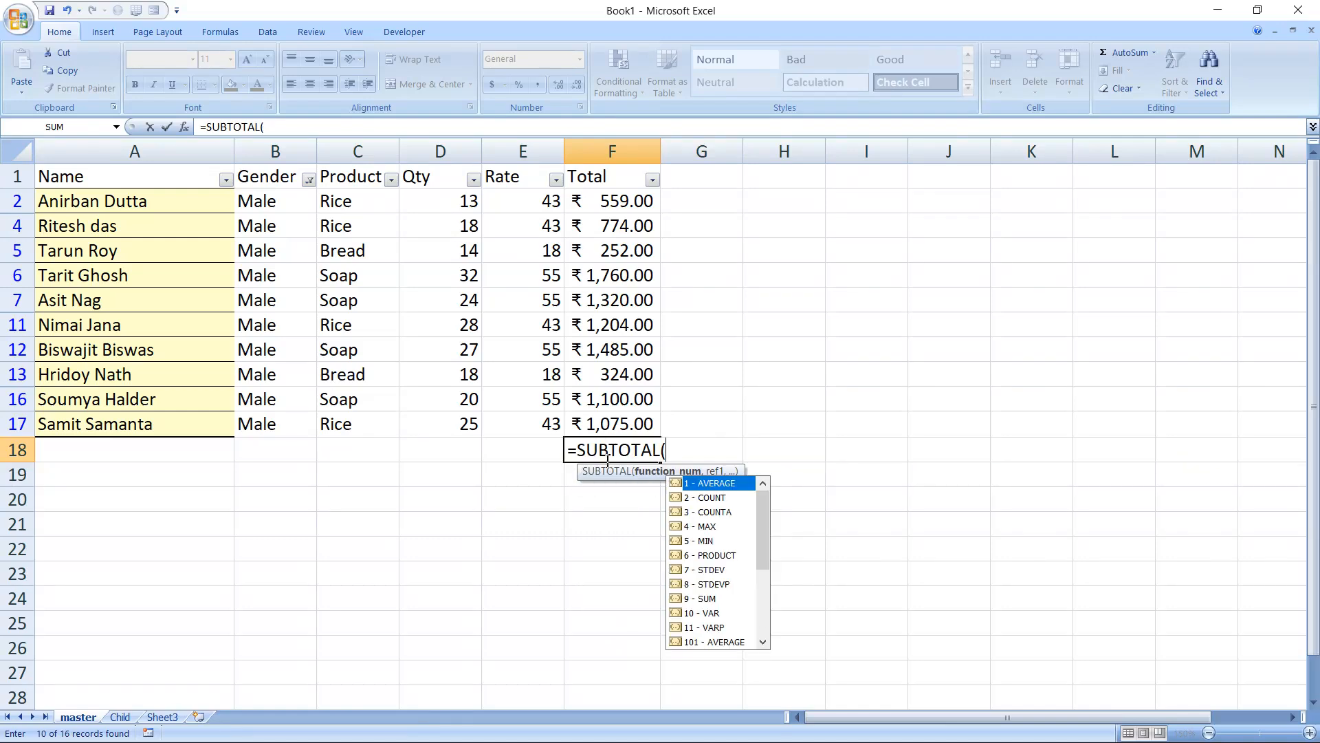
pyautogui.press('Down')
pyautogui.press('Down')
pyautogui.press('Down')
pyautogui.press('Down')
pyautogui.press('Down')
pyautogui.press('Down')
pyautogui.press('Down')
pyautogui.press('Down')
pyautogui.press('Down')
pyautogui.press('Down')
pyautogui.press('Down')
pyautogui.press('Down')
pyautogui.press('Down')
pyautogui.press('Down')
pyautogui.press('Down')
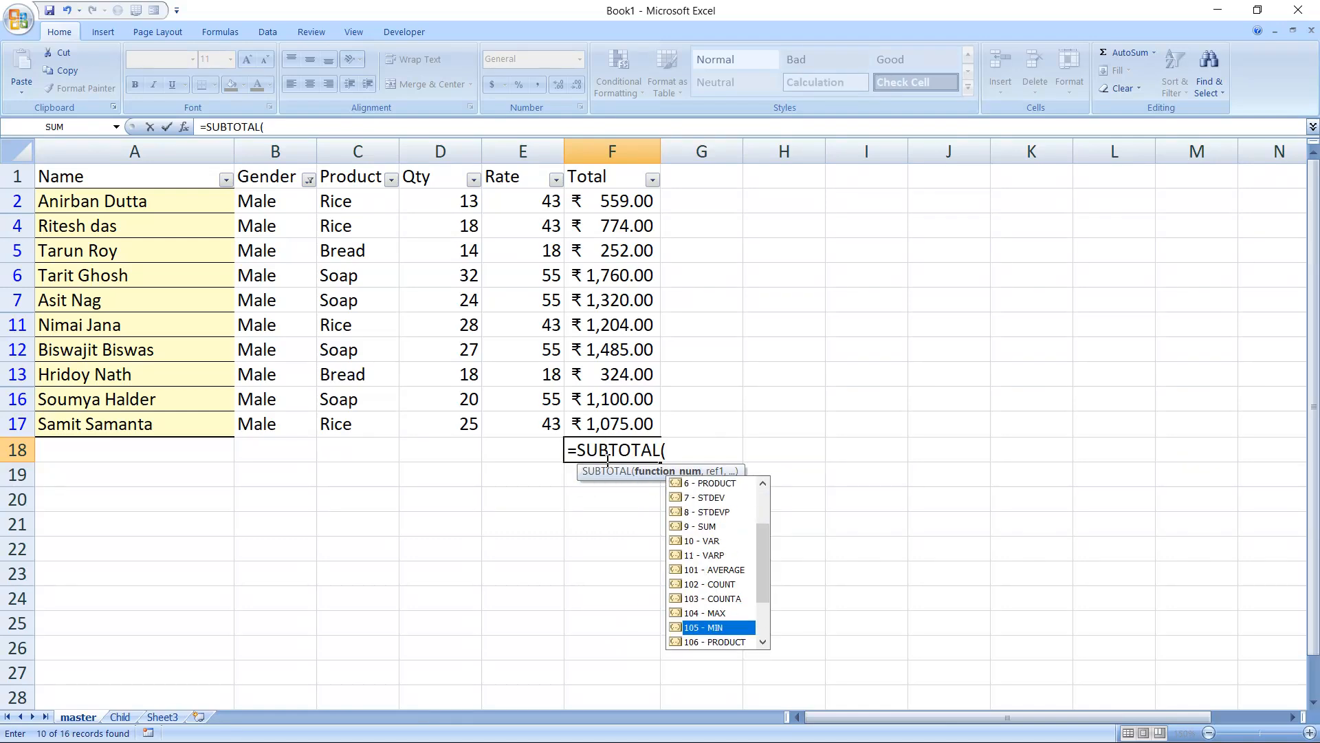
pyautogui.press('Down')
pyautogui.press('Down')
pyautogui.press('Down')
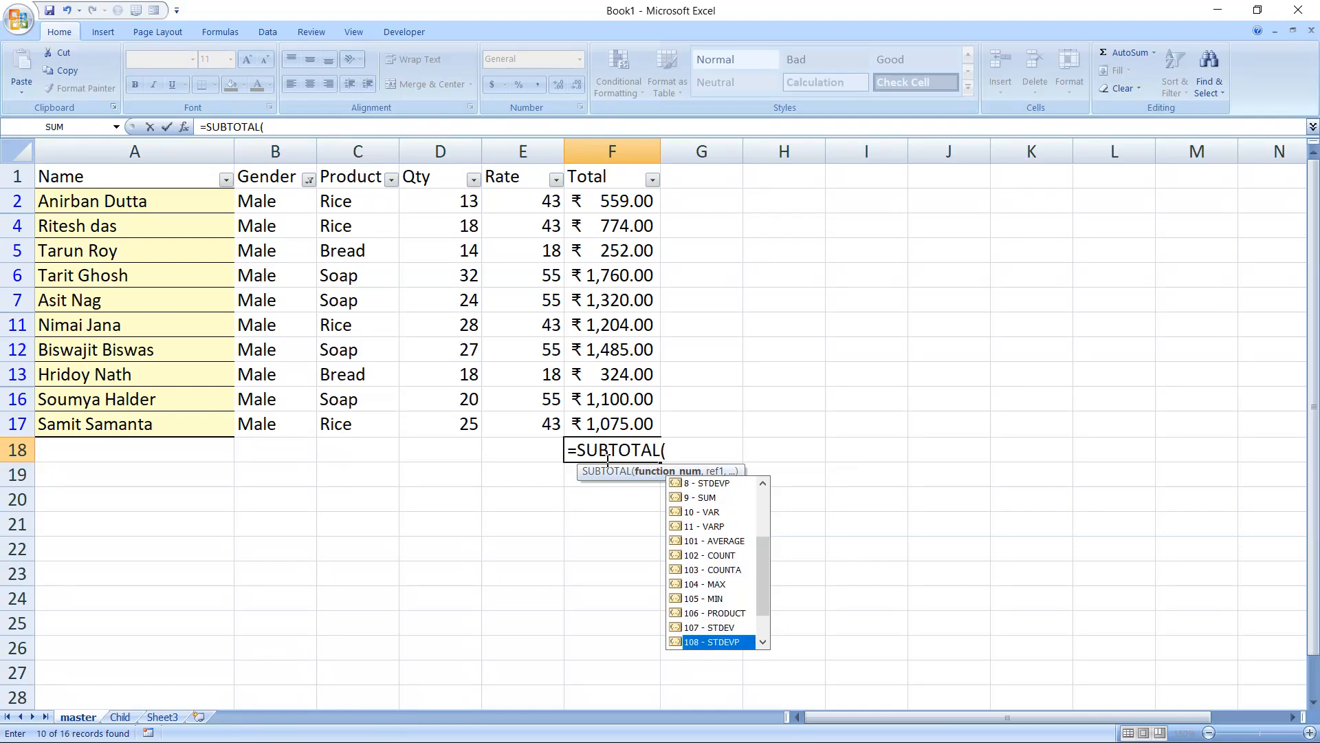
pyautogui.press('Down')
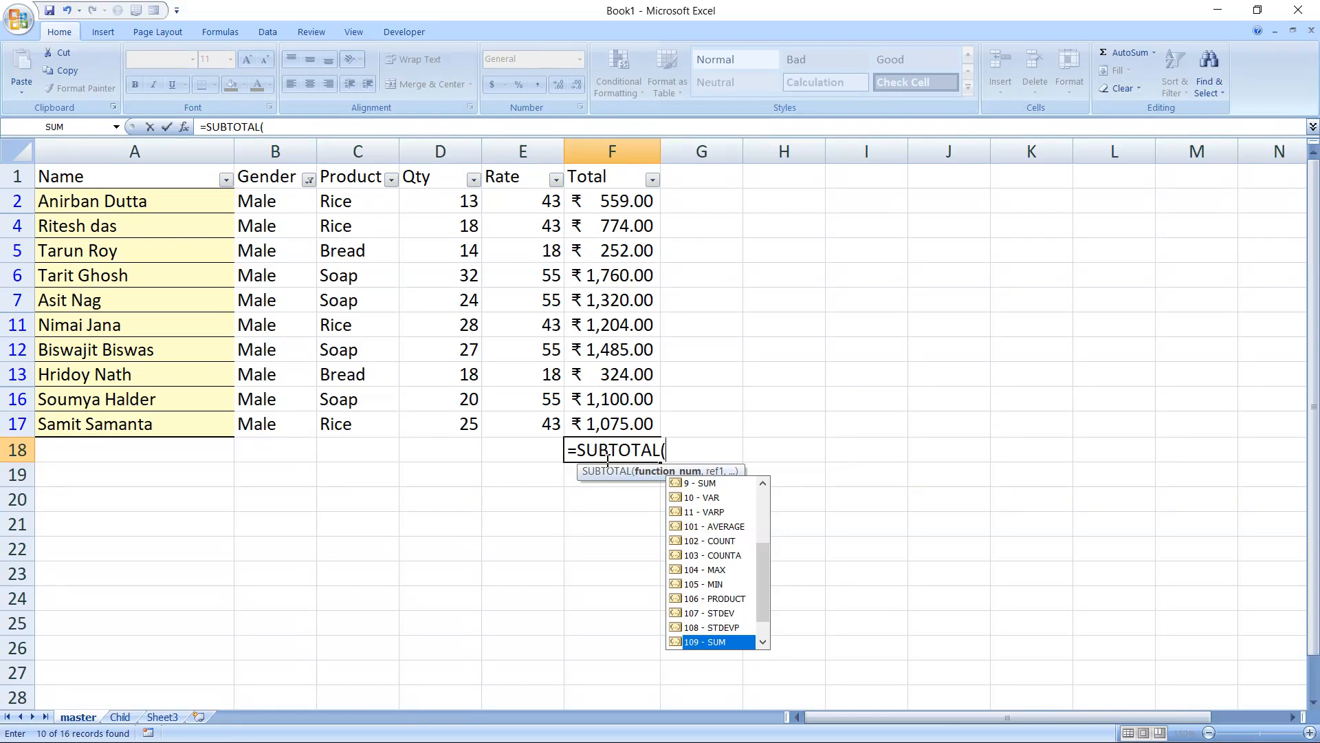
pyautogui.press('Tab')
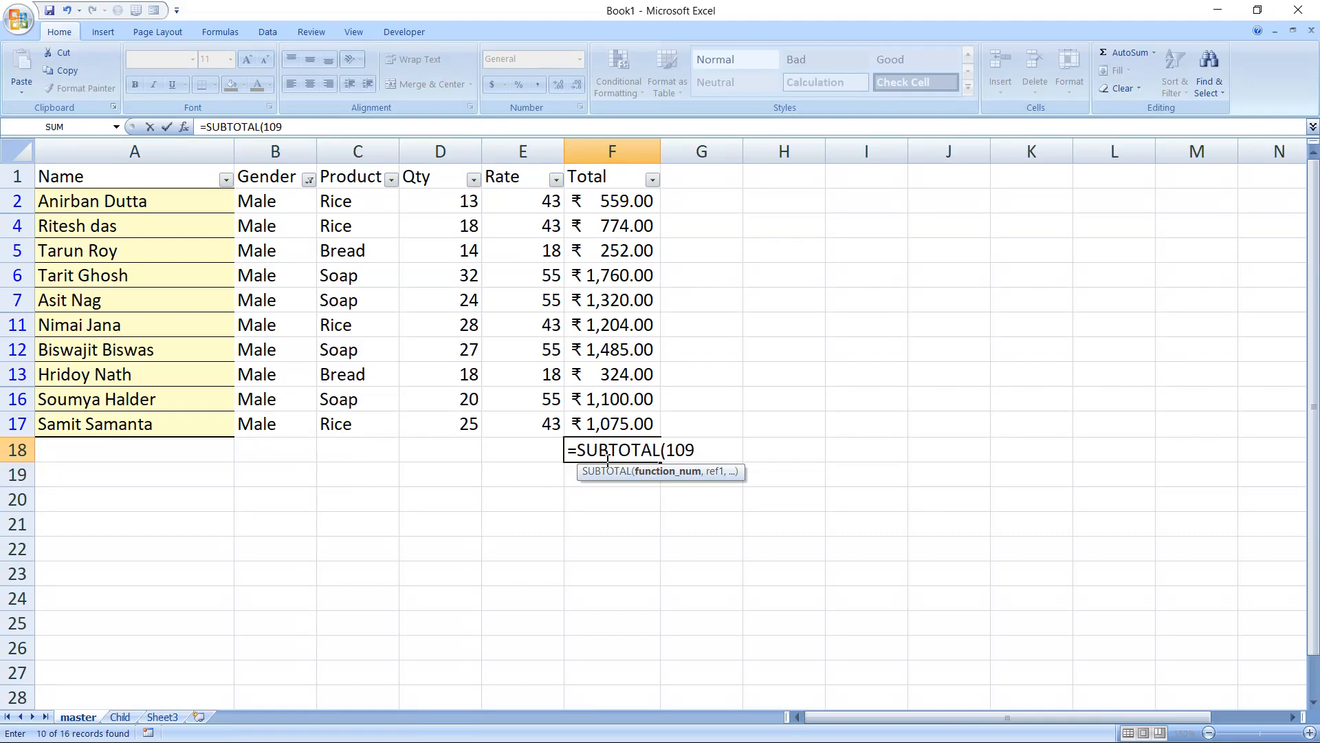
pyautogui.write(',')
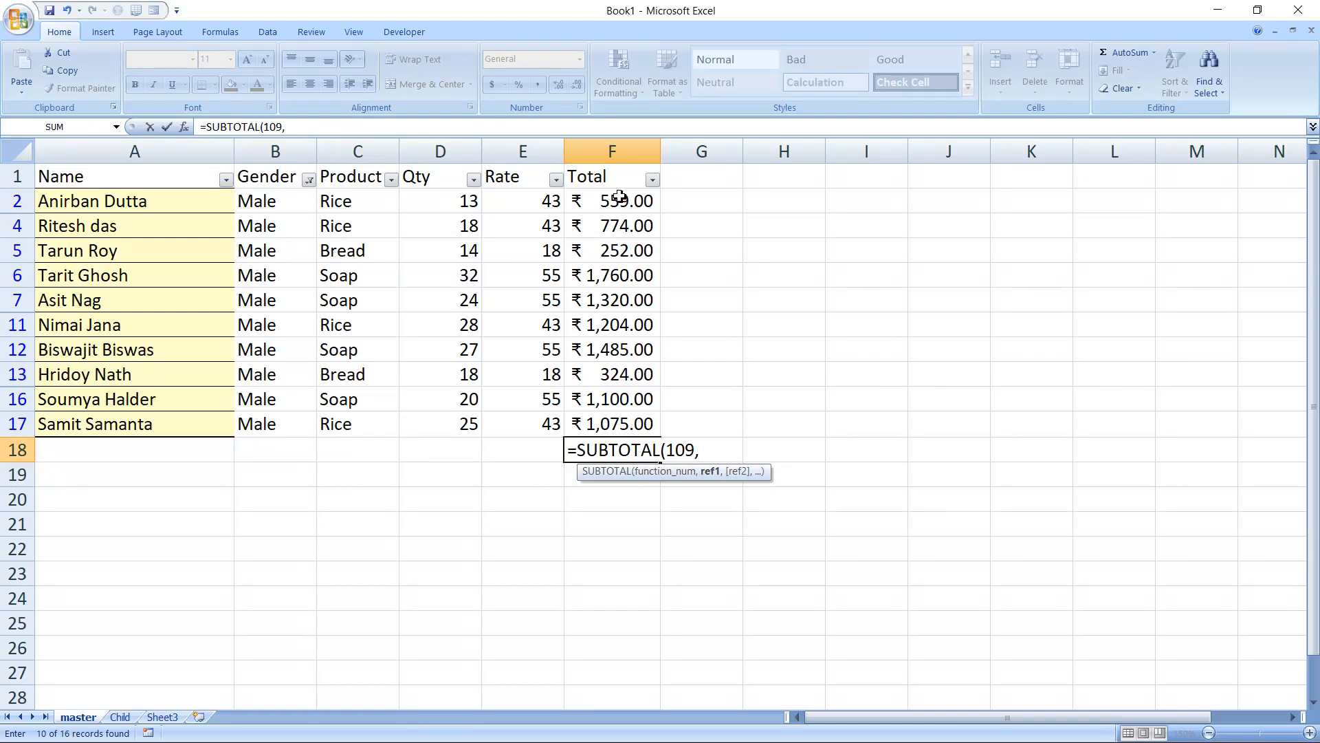
pyautogui.moveTo(619, 200); pyautogui.dragTo(615, 415)
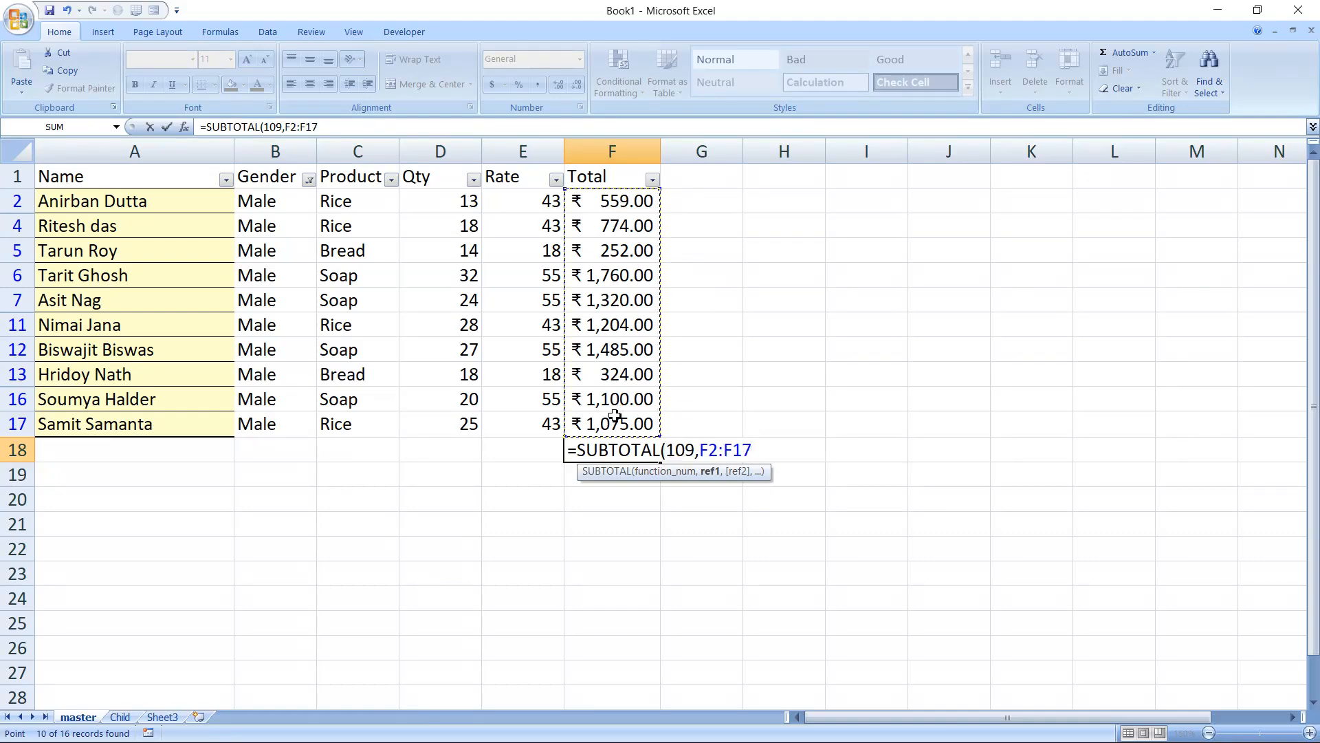
pyautogui.write(')')
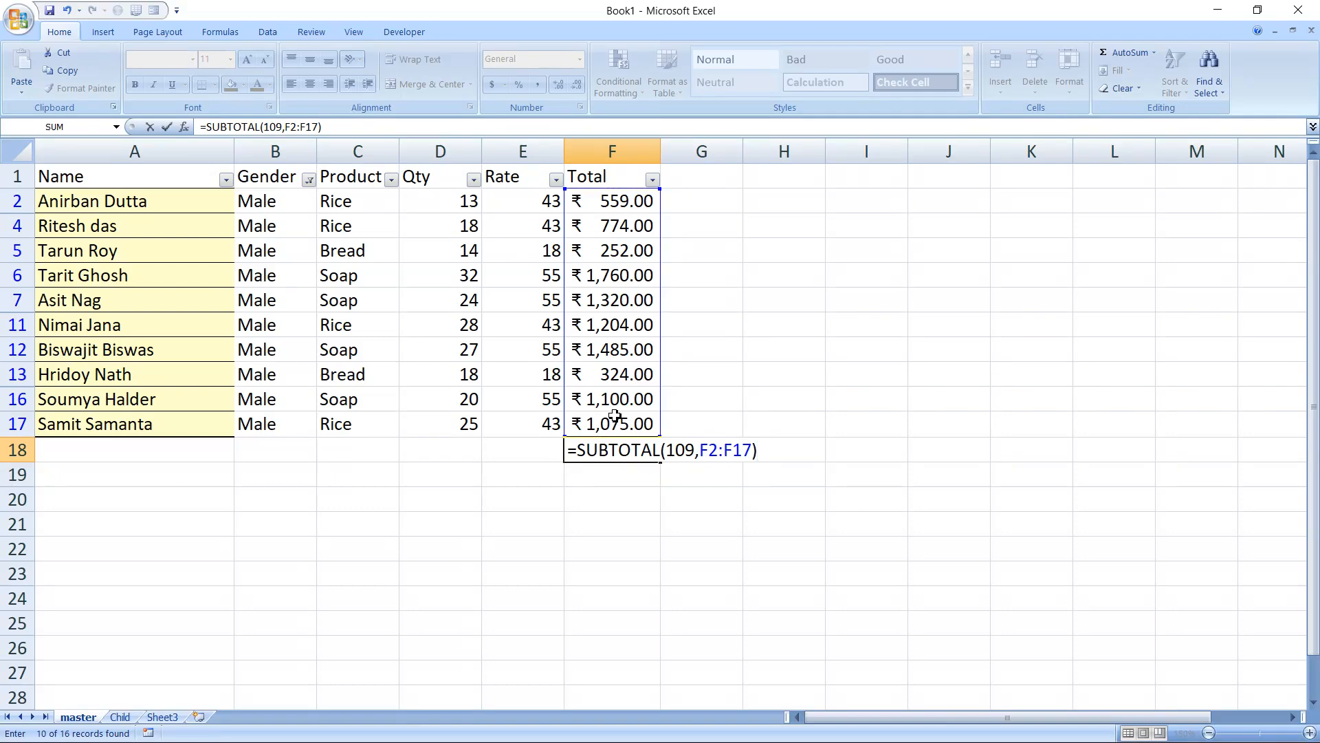
pyautogui.press('Tab')
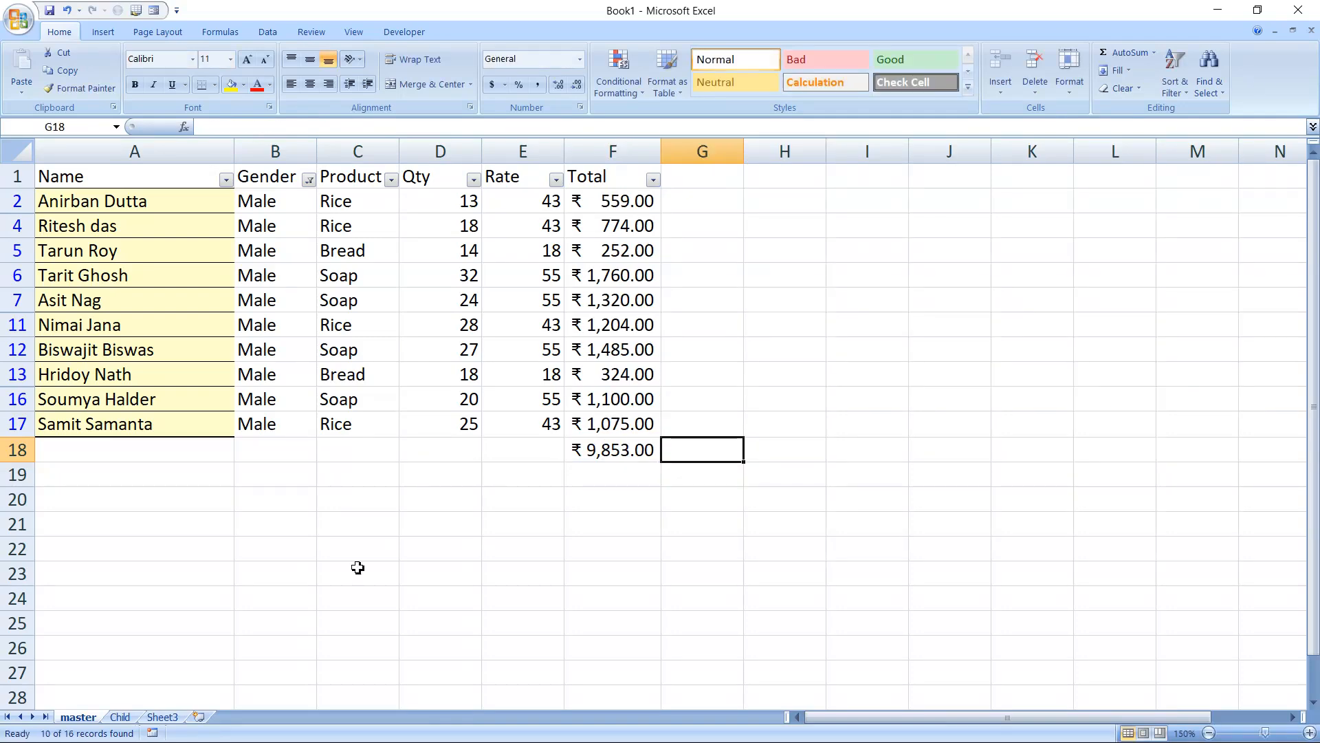
# Step: Sum the totals of the female names in cell G6 of the Child sheet with the formula =SUMIF(A2:A17,"*Mrs.*",E2:E17)
pyautogui.click(120, 717)
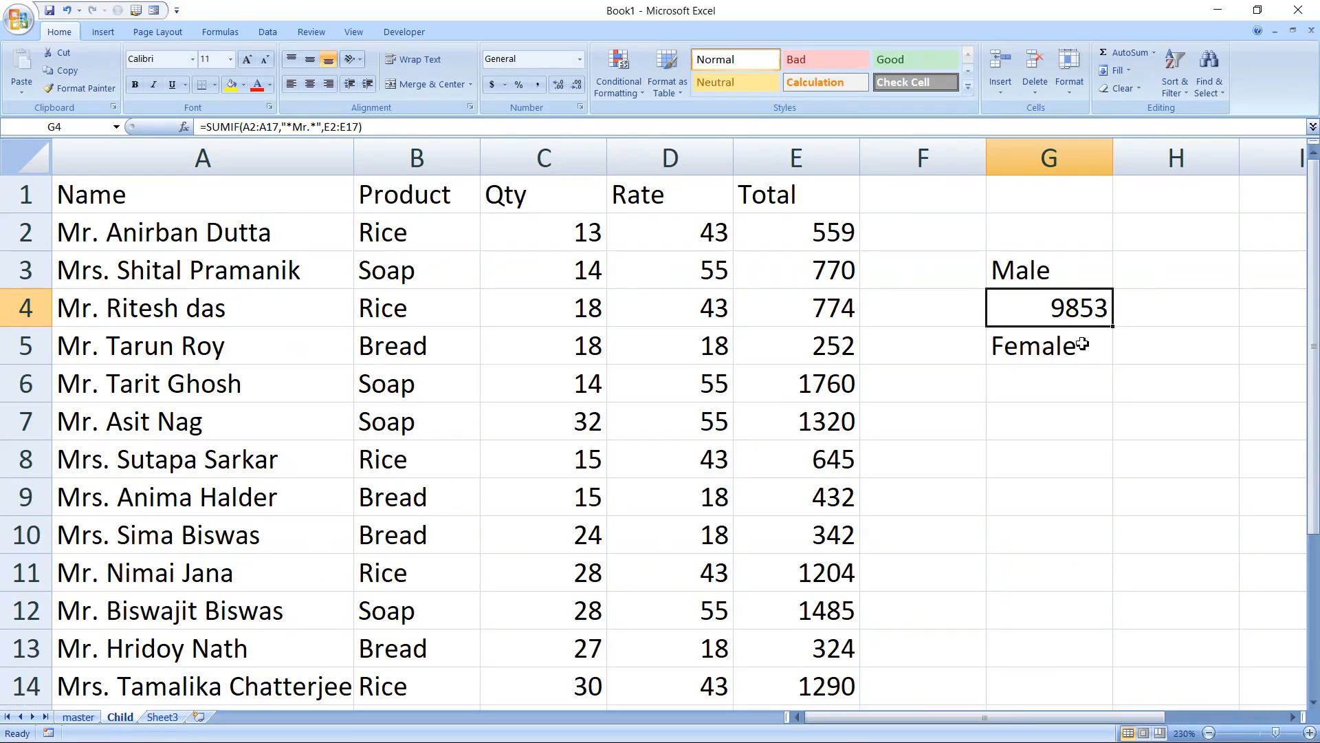
pyautogui.click(1037, 386)
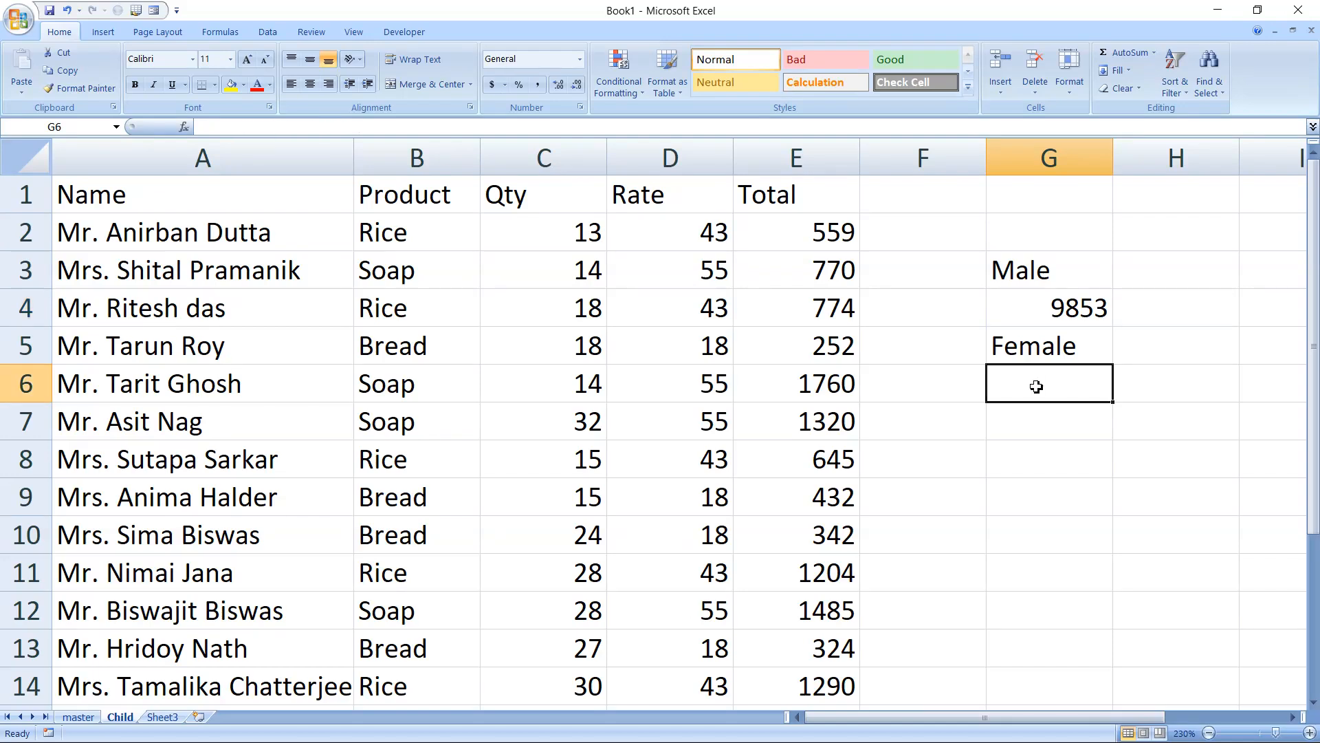
pyautogui.write('=sum')
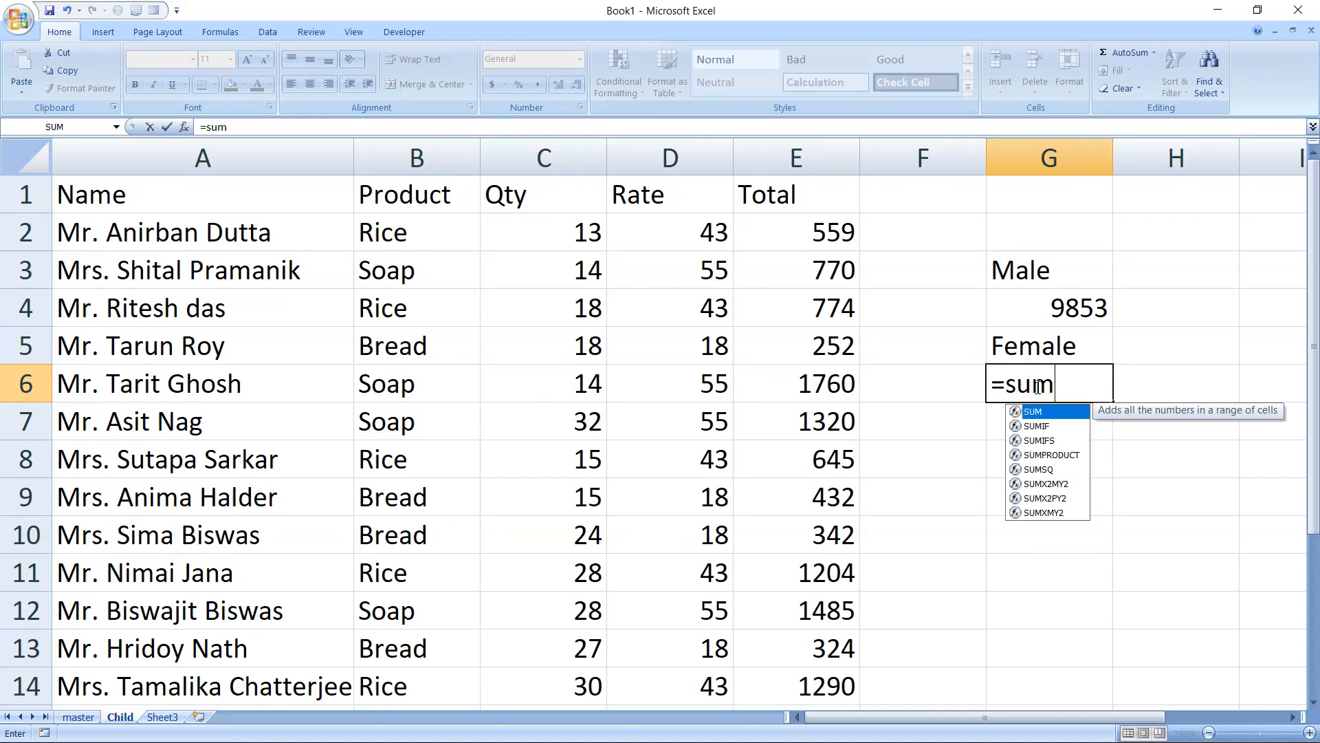
pyautogui.press('Down')
pyautogui.press('Tab')
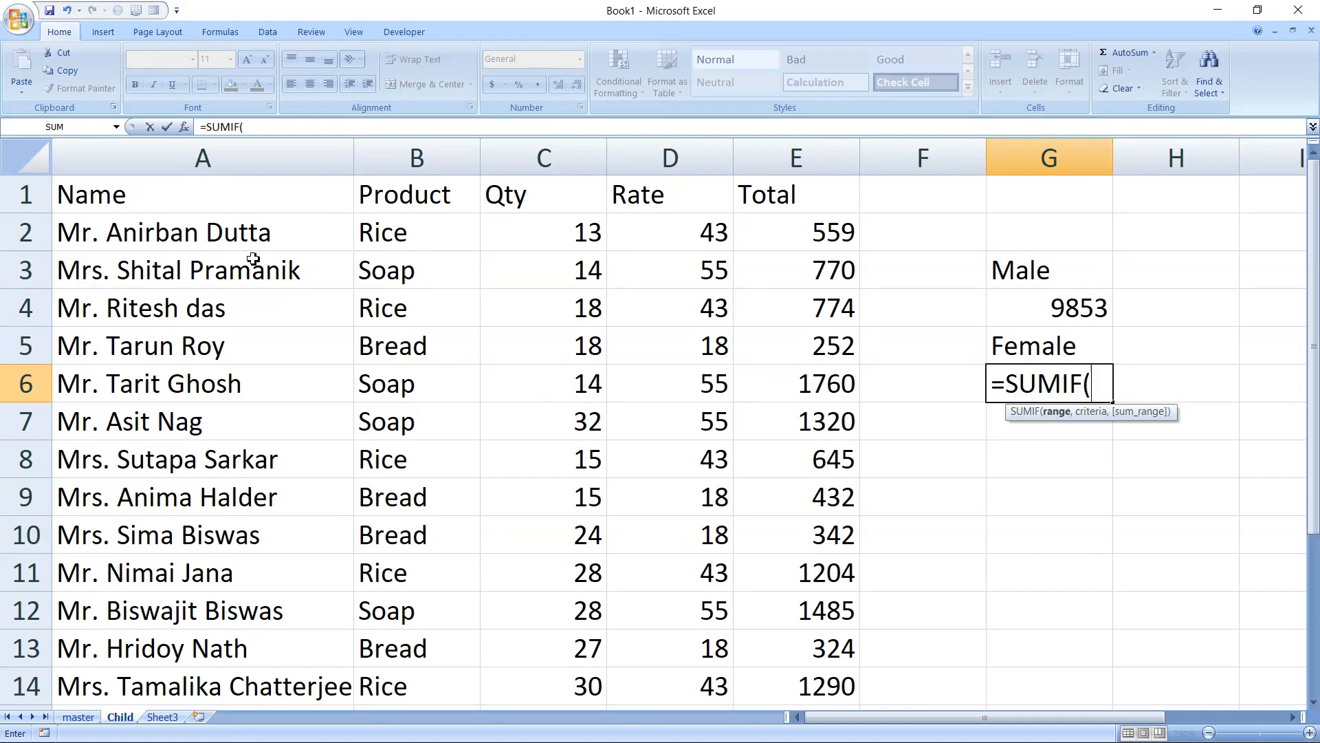
pyautogui.moveTo(234, 237); pyautogui.dragTo(224, 542)
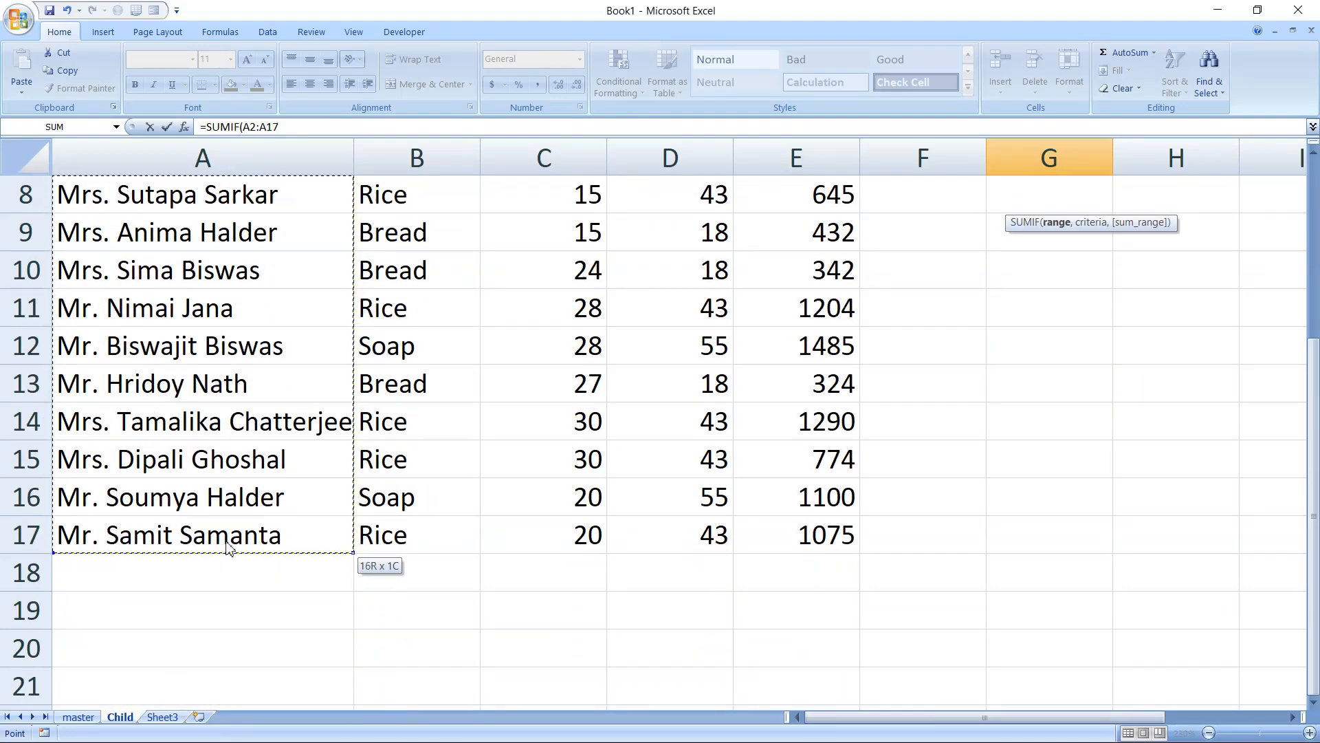
pyautogui.scroll(3, 796, 465)
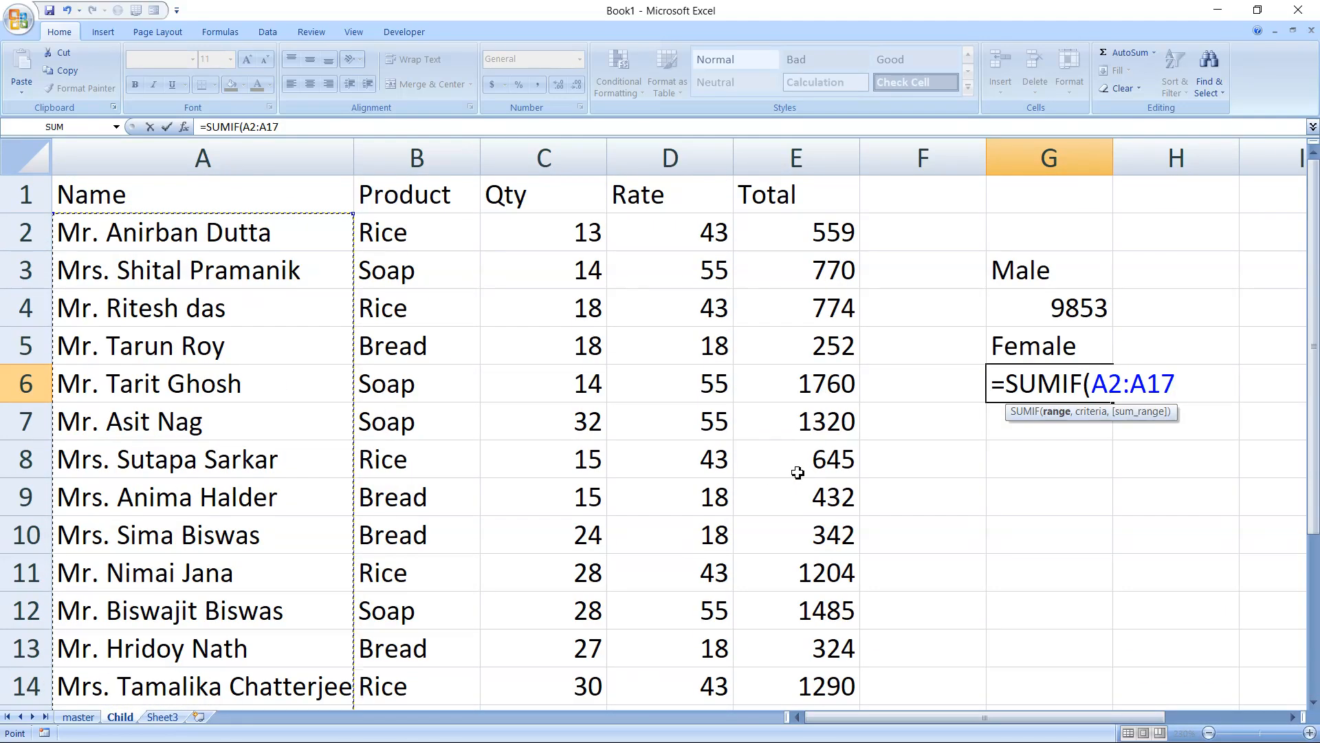
pyautogui.write(',"')
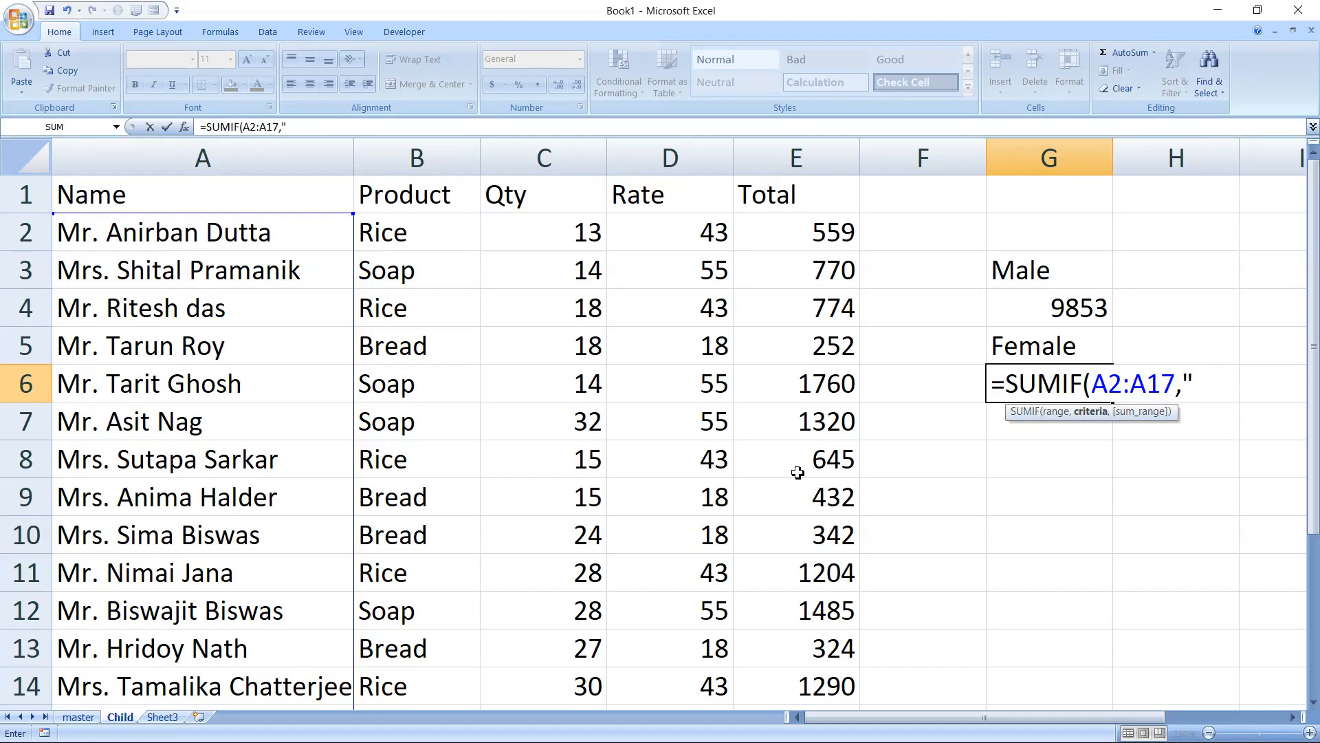
pyautogui.write('*Mrs.*')
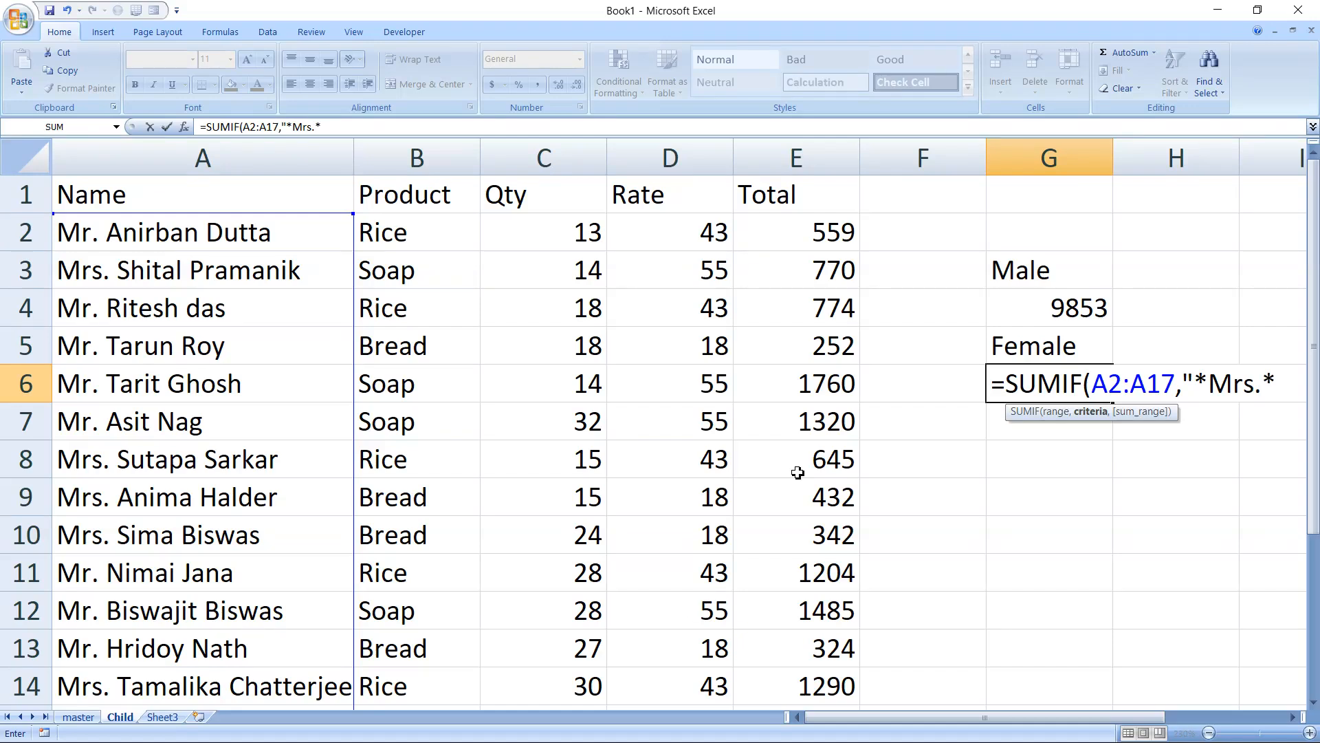
pyautogui.write('",')
pyautogui.moveTo(811, 232); pyautogui.dragTo(814, 647)
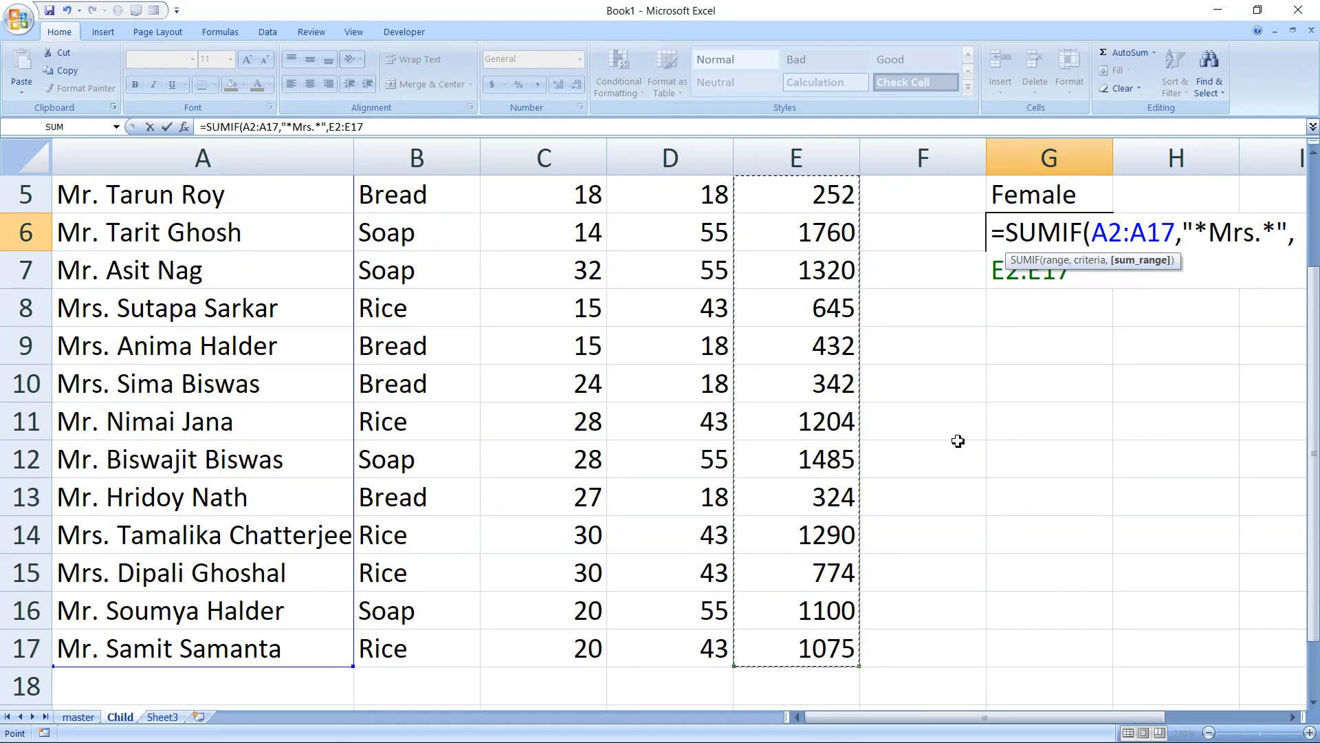
pyautogui.scroll(2, 958, 442)
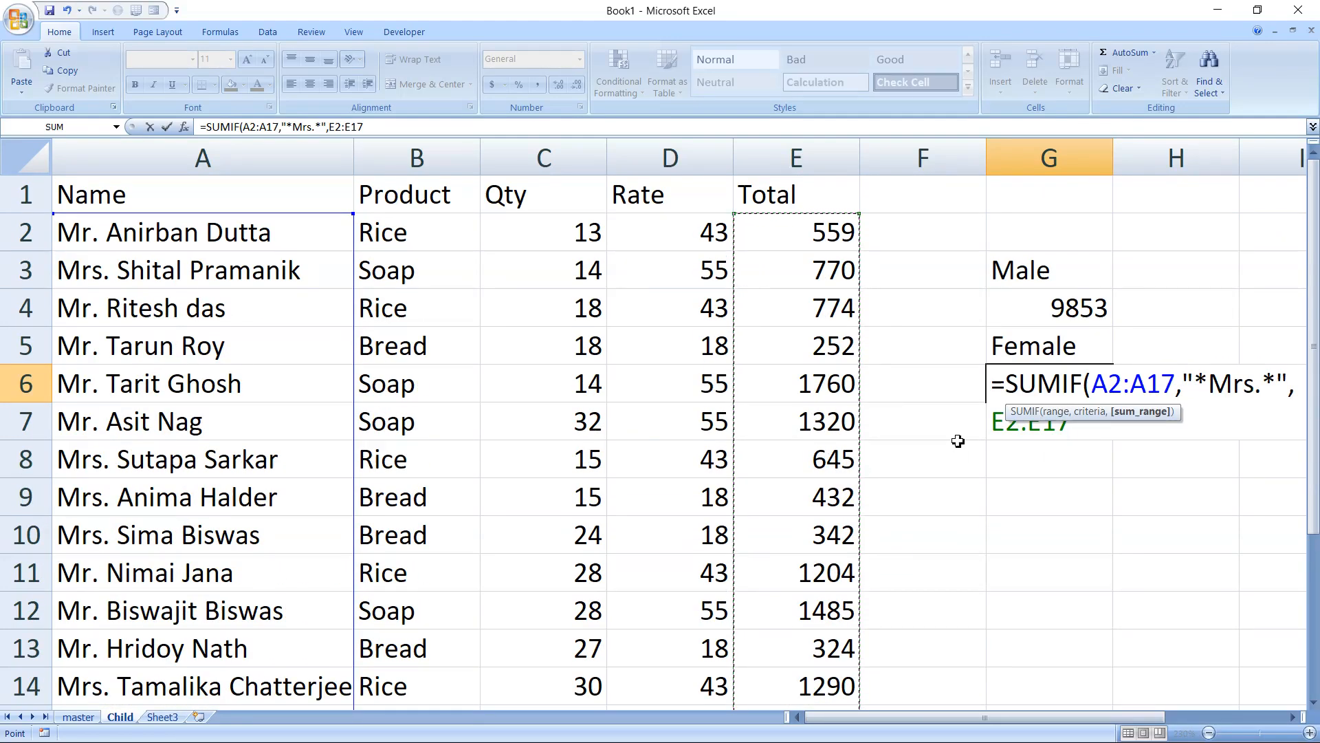
pyautogui.write(')')
pyautogui.press('Tab')
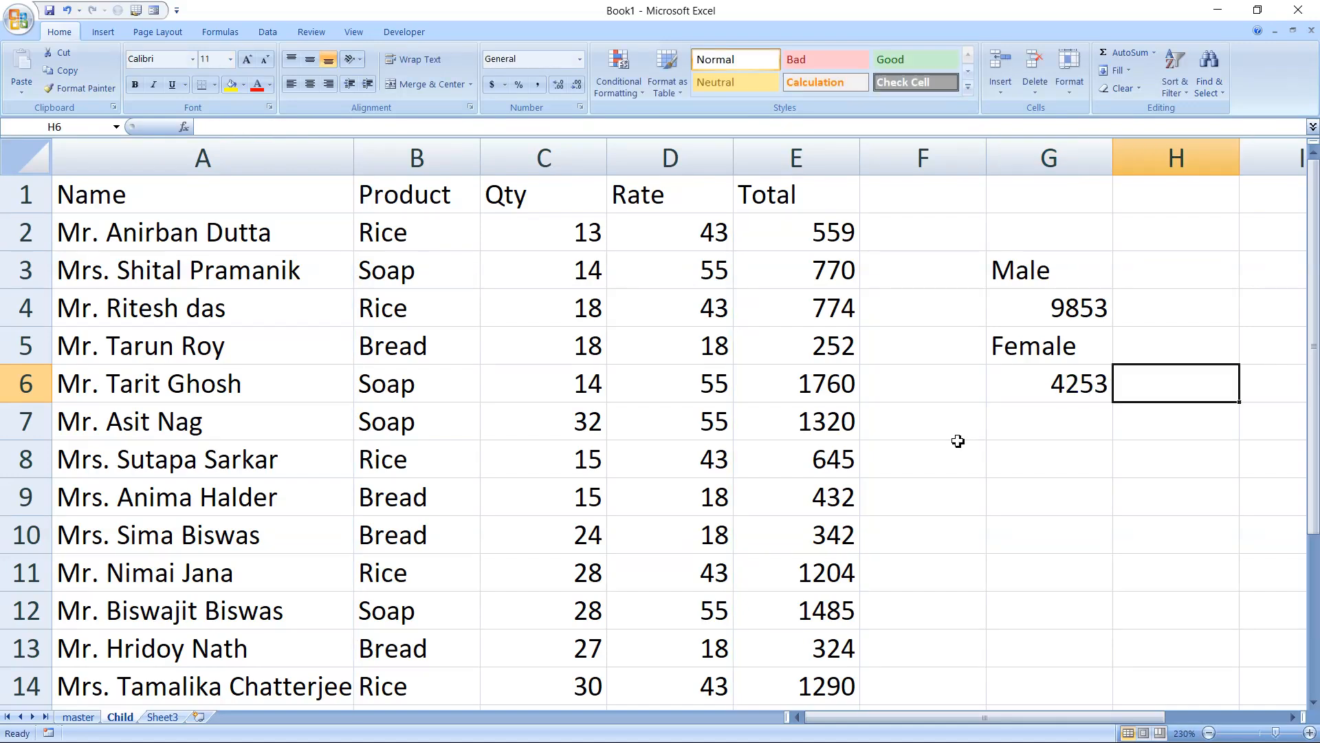
pyautogui.click(1060, 383)
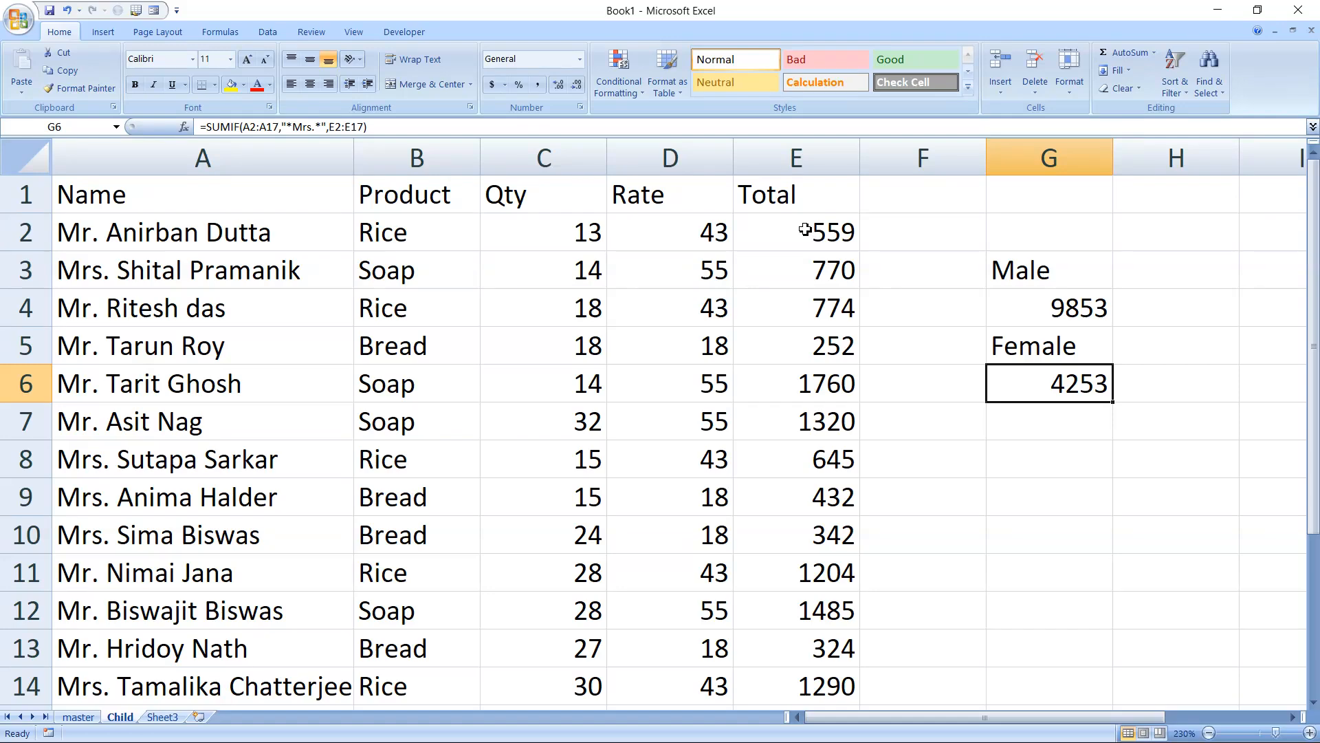
# Step: Apply the default dollar currency format to the totals in E2:E17
pyautogui.moveTo(805, 229); pyautogui.dragTo(812, 512)
pyautogui.scroll(3, 990, 433)
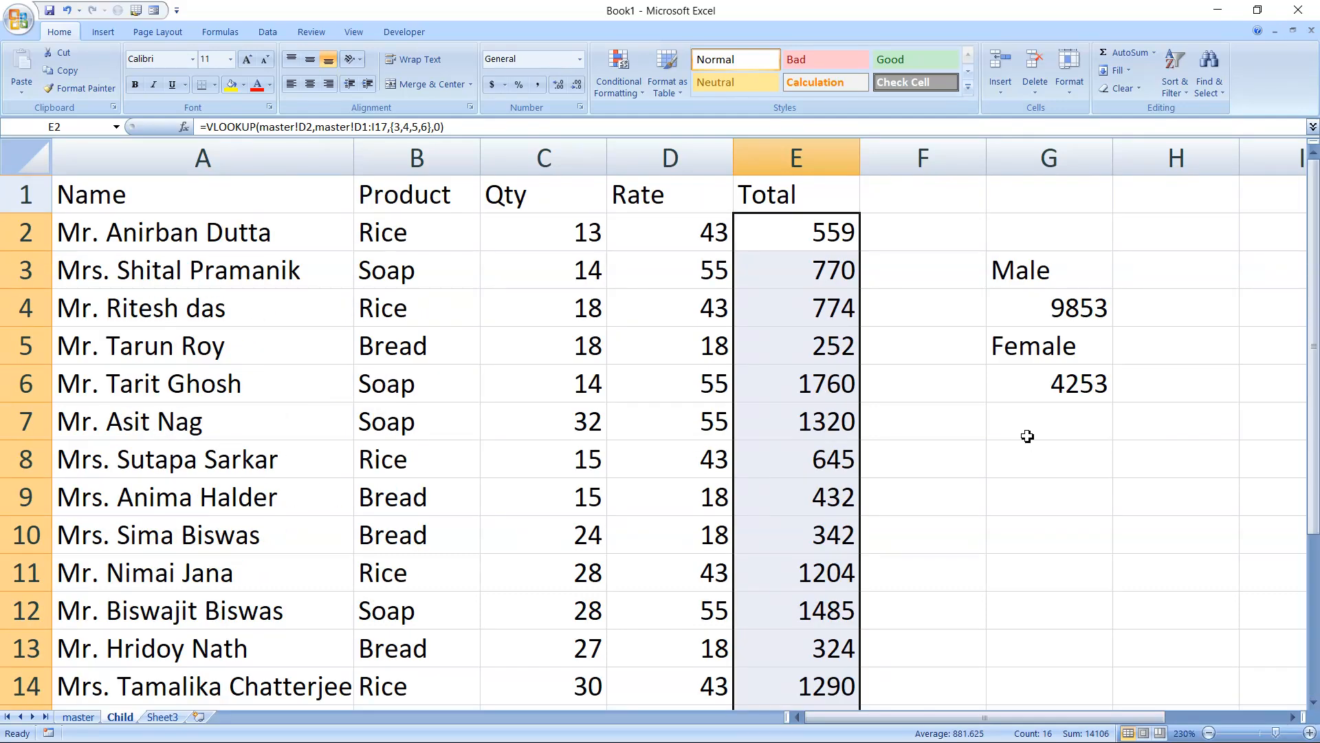
pyautogui.hotkey('alt', 'F4')
pyautogui.press('Escape')
pyautogui.hotkey('ctrl', 'shift', '4')
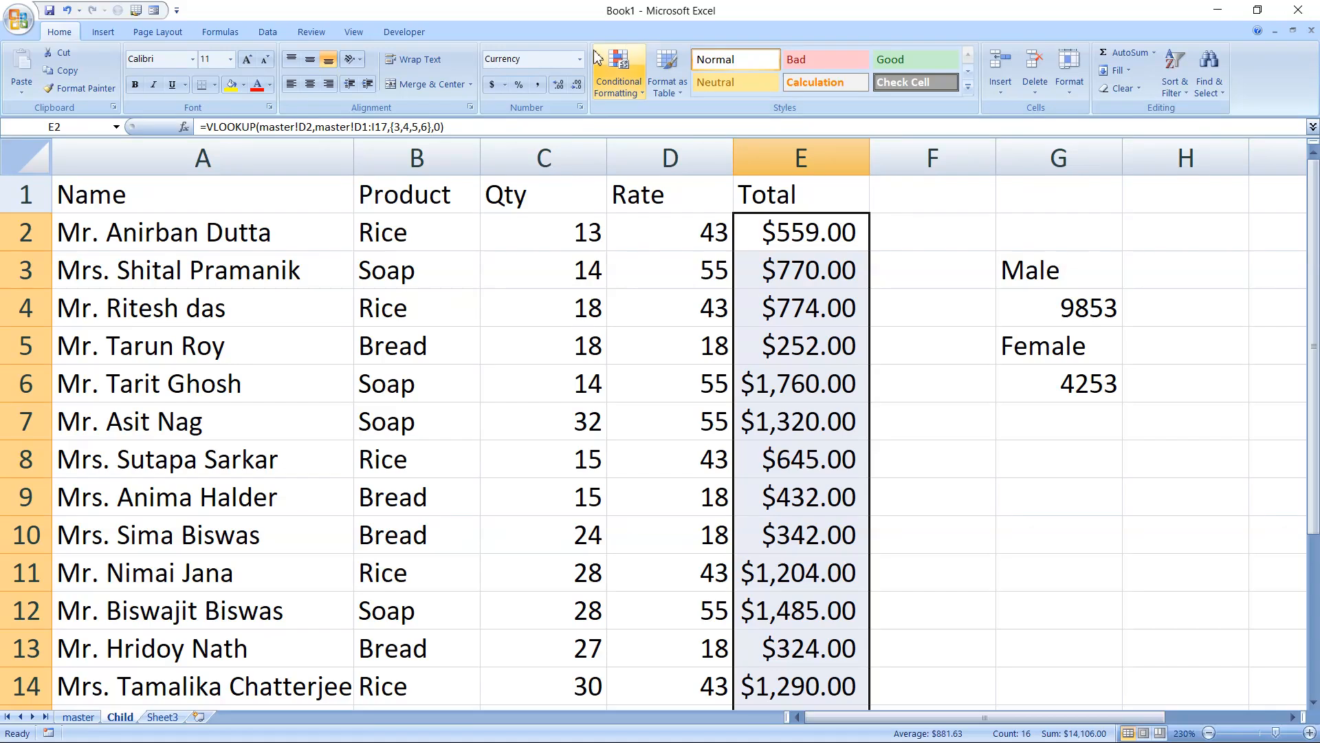
# Step: Format the selected totals in E2:E17 as Currency with the ₹ Bengali (India) symbol
pyautogui.click(506, 85)
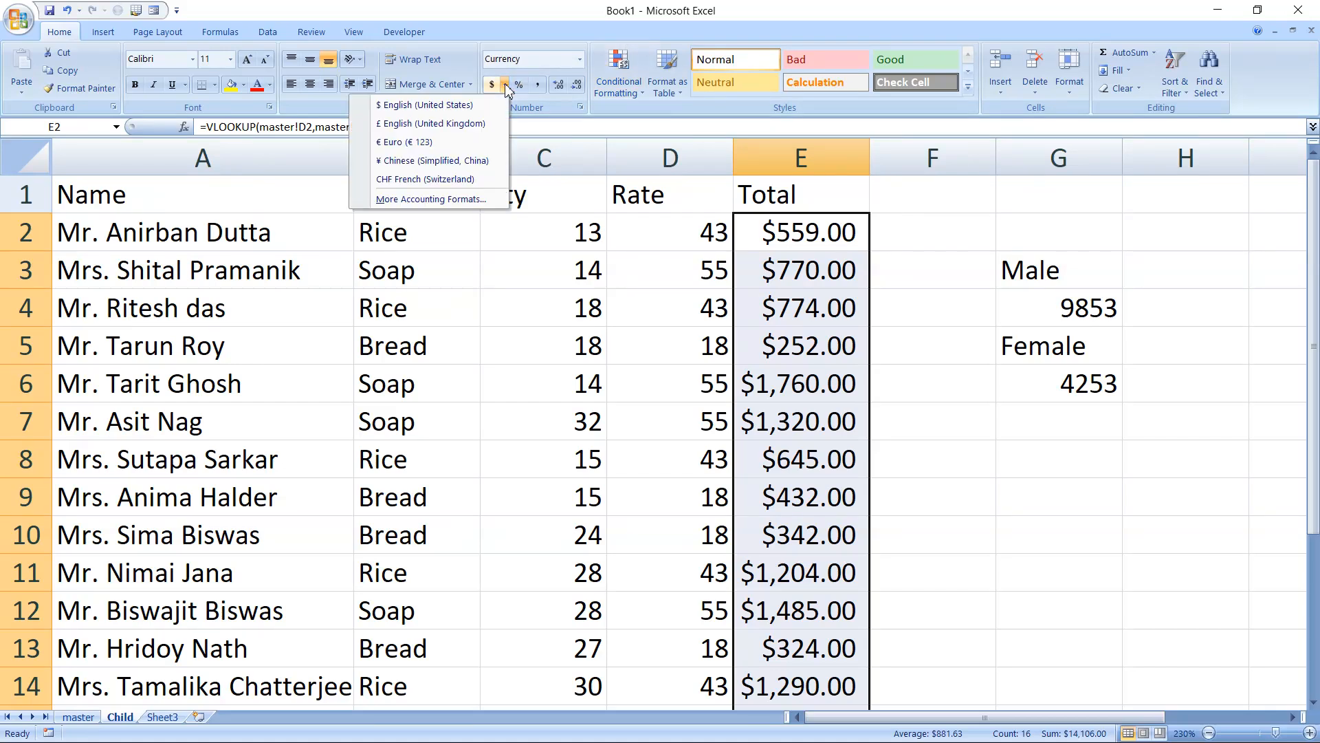
pyautogui.click(452, 199)
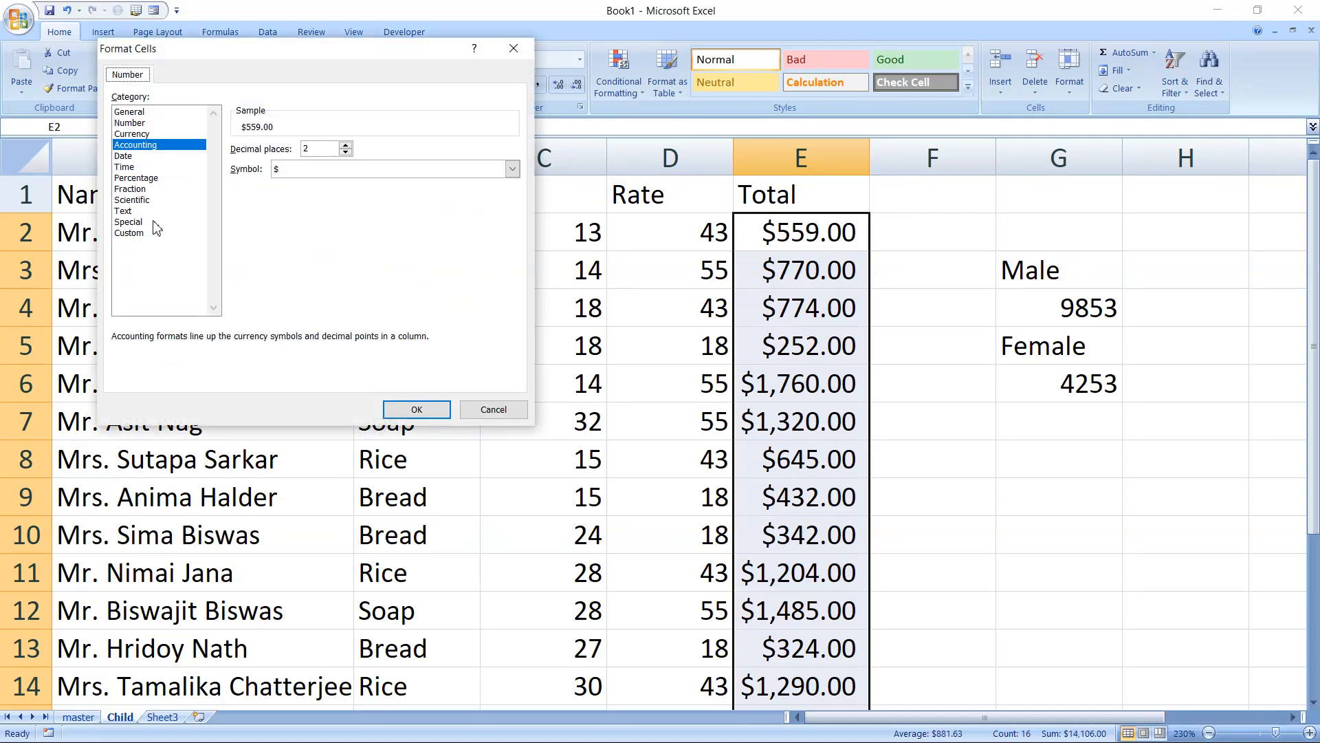
pyautogui.click(135, 234)
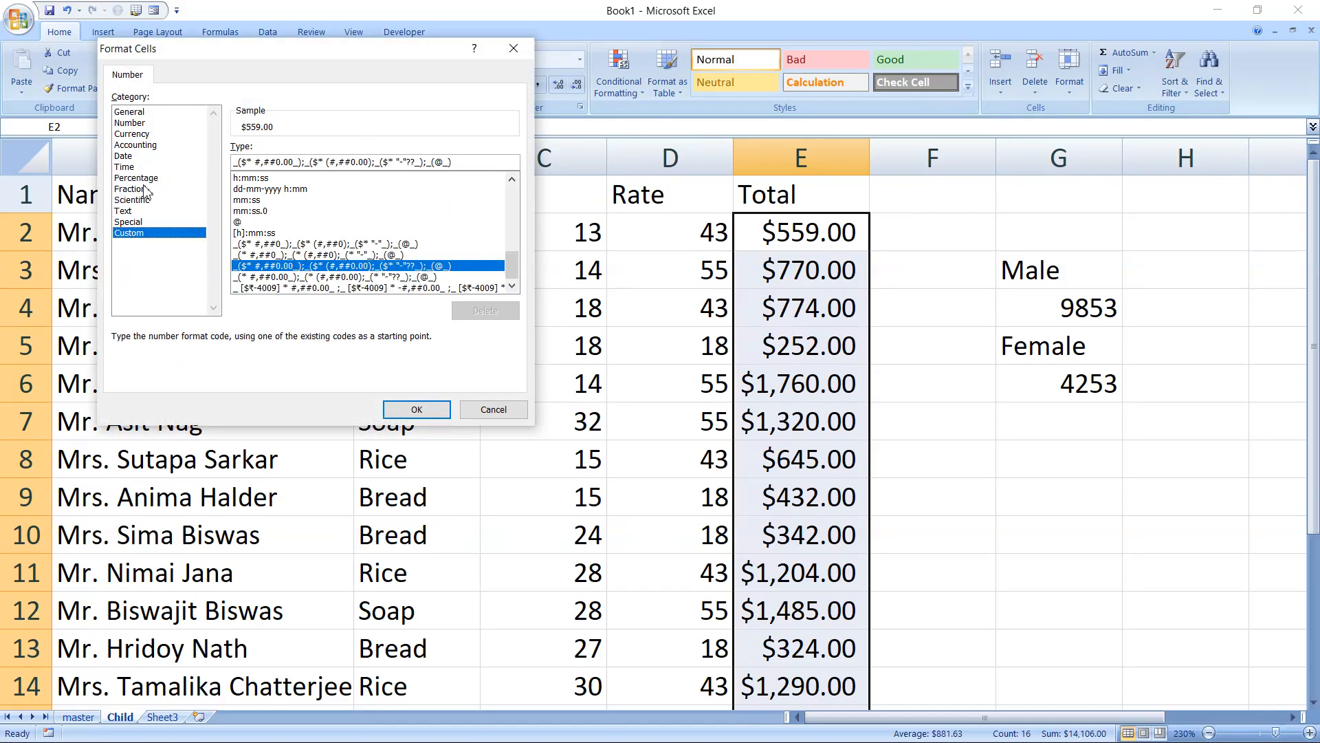
pyautogui.click(137, 134)
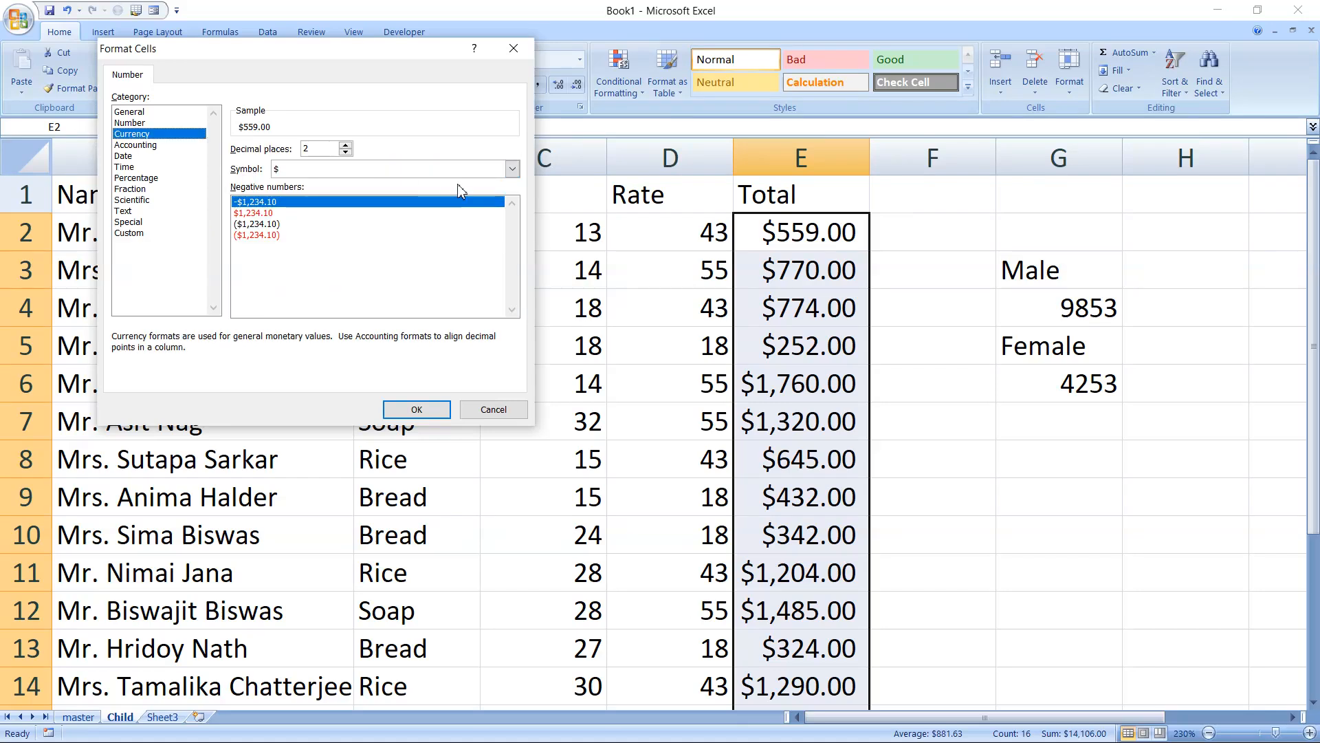
pyautogui.click(513, 169)
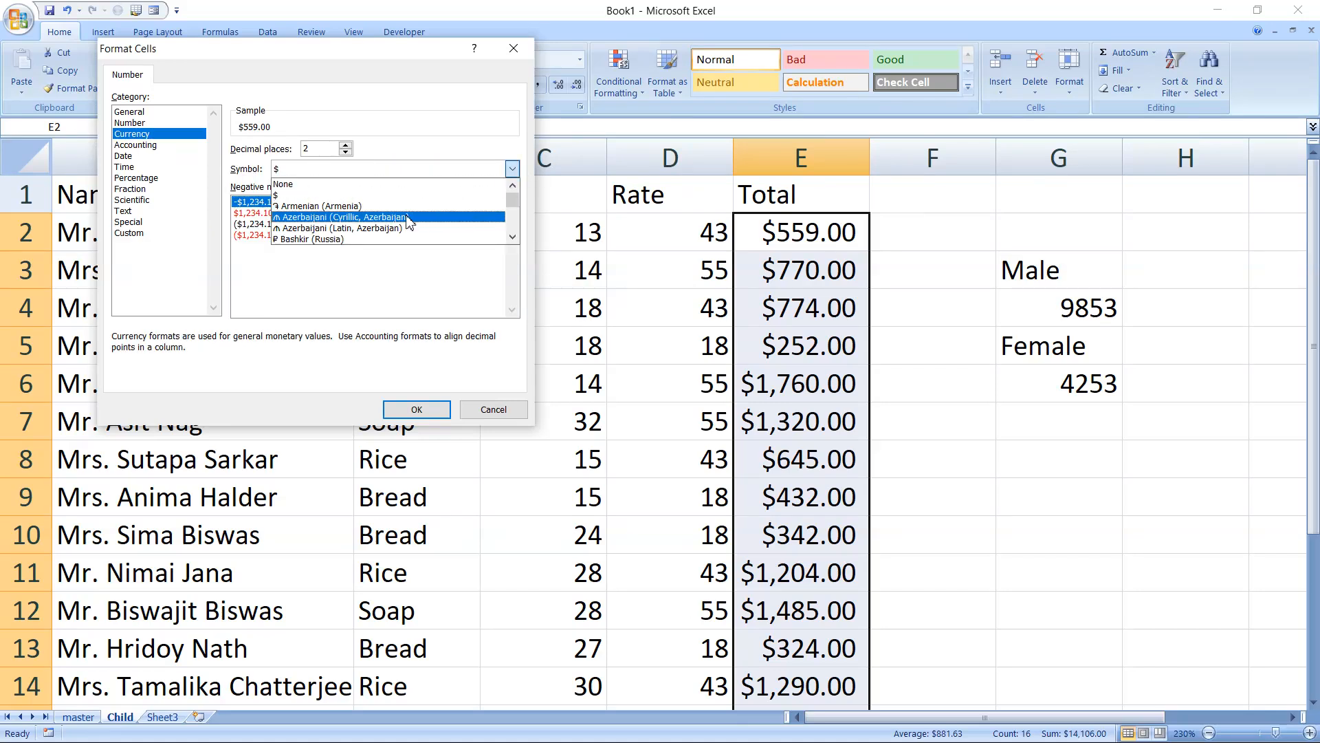
pyautogui.scroll(-15, 426, 219)
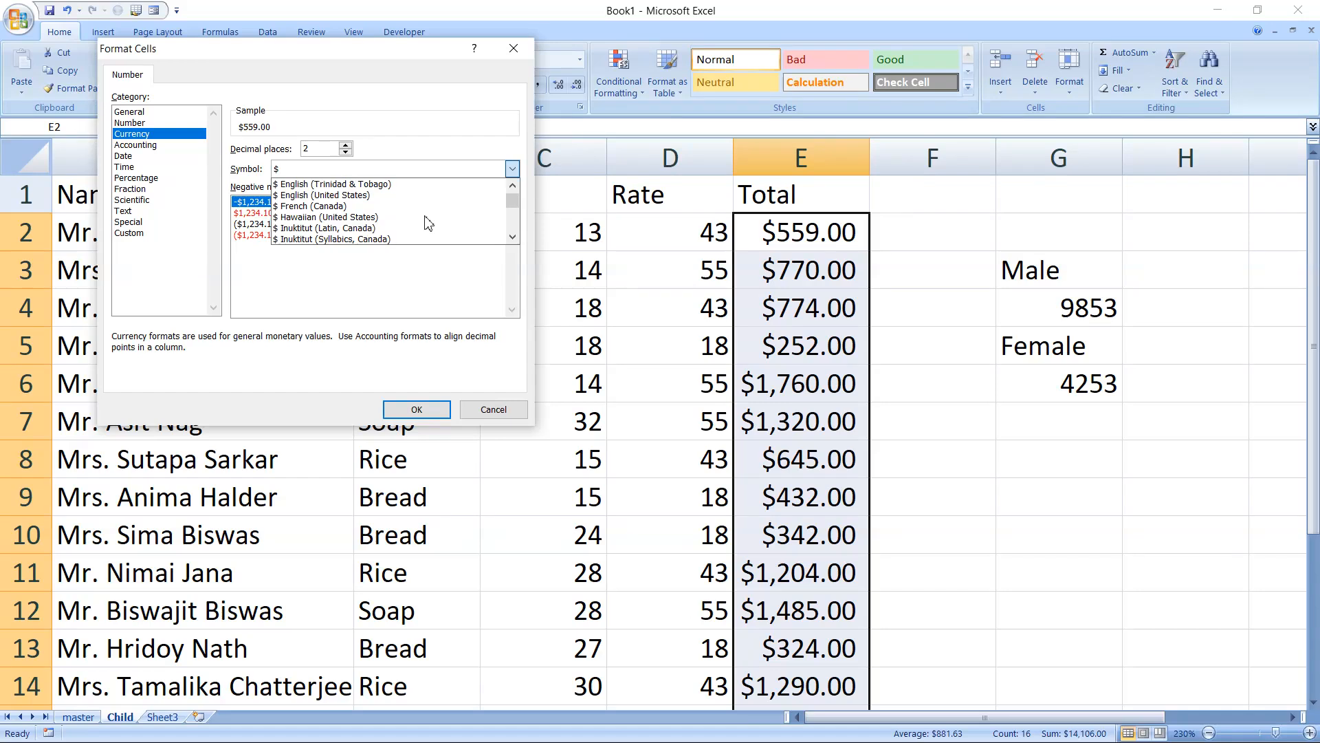
pyautogui.scroll(-15, 427, 221)
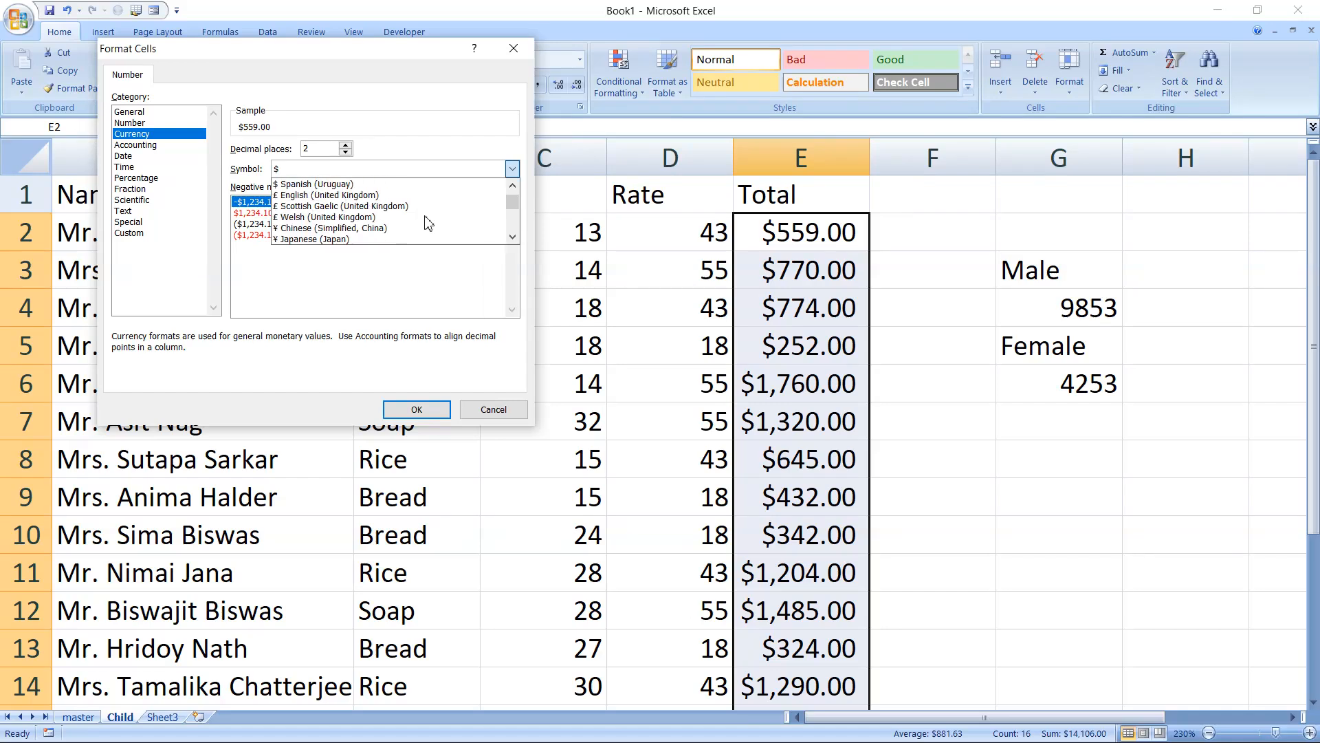
pyautogui.scroll(-6, 425, 217)
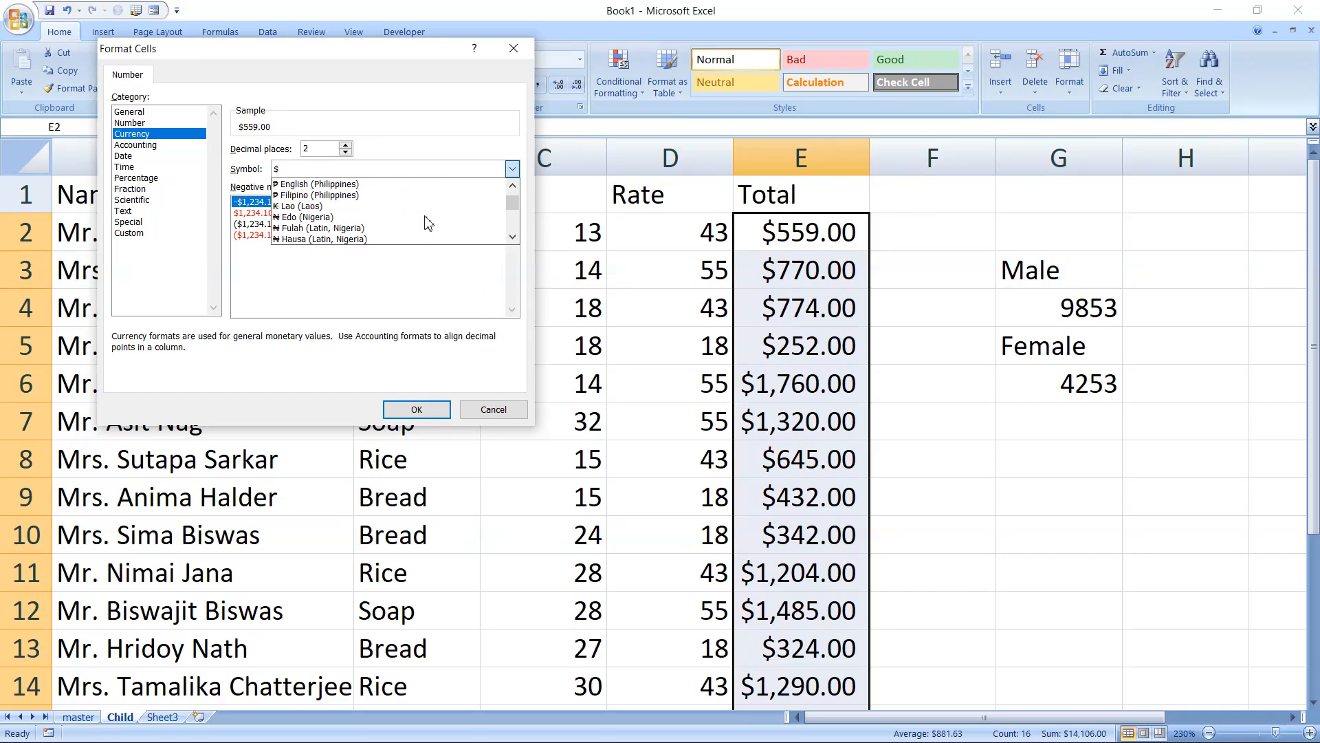
pyautogui.scroll(-5, 426, 221)
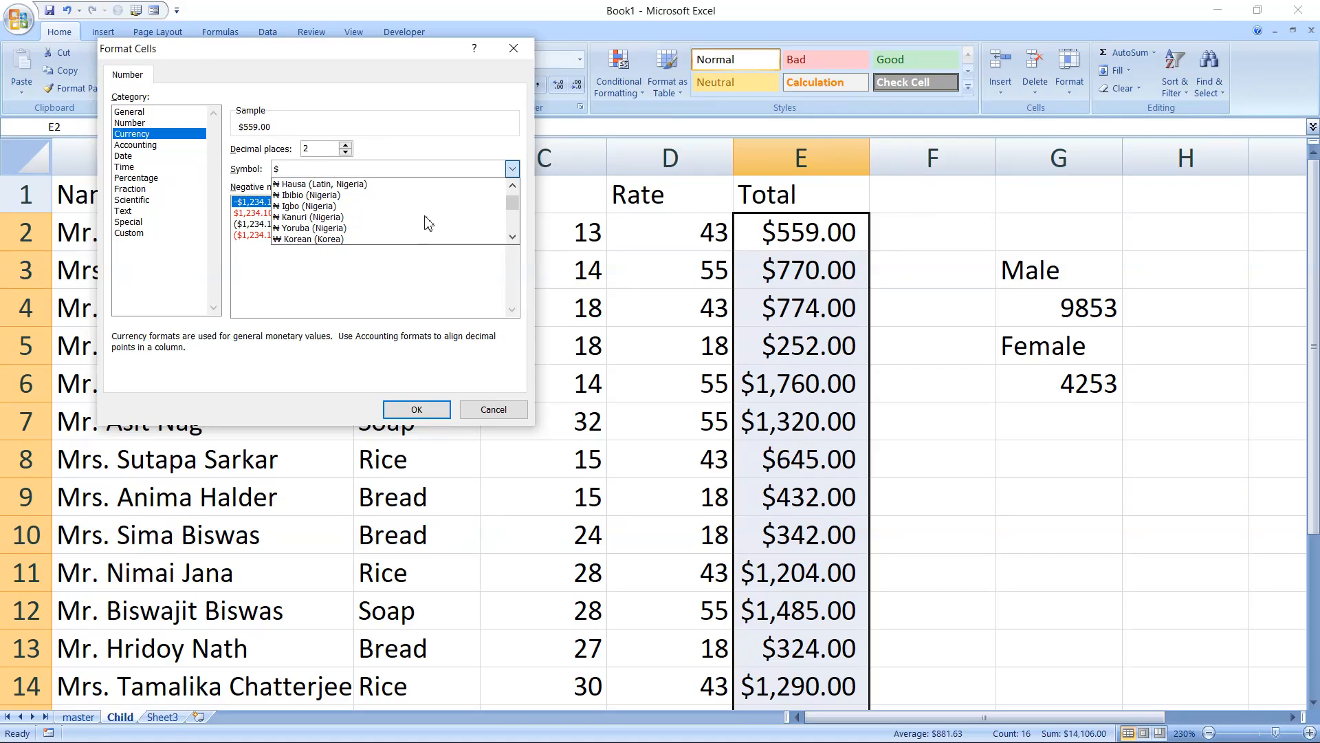
pyautogui.scroll(-8, 426, 221)
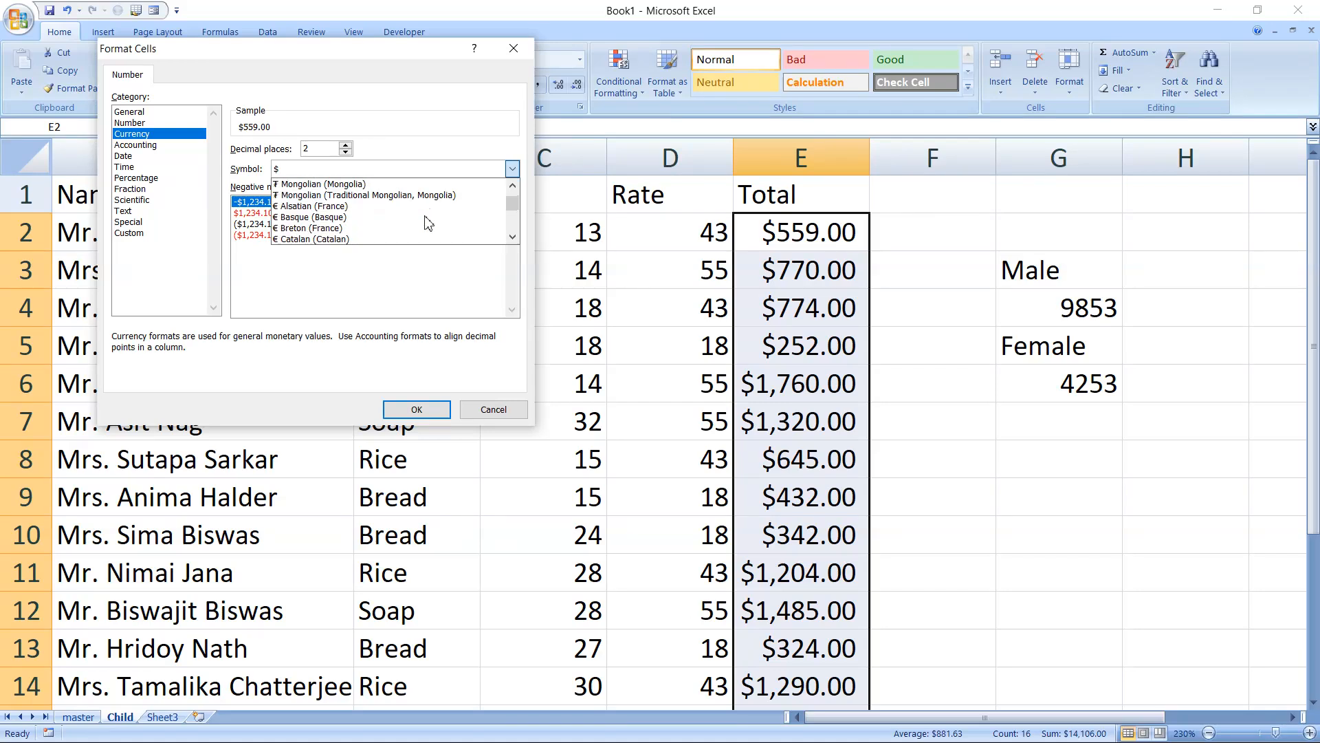
pyautogui.scroll(-7, 426, 222)
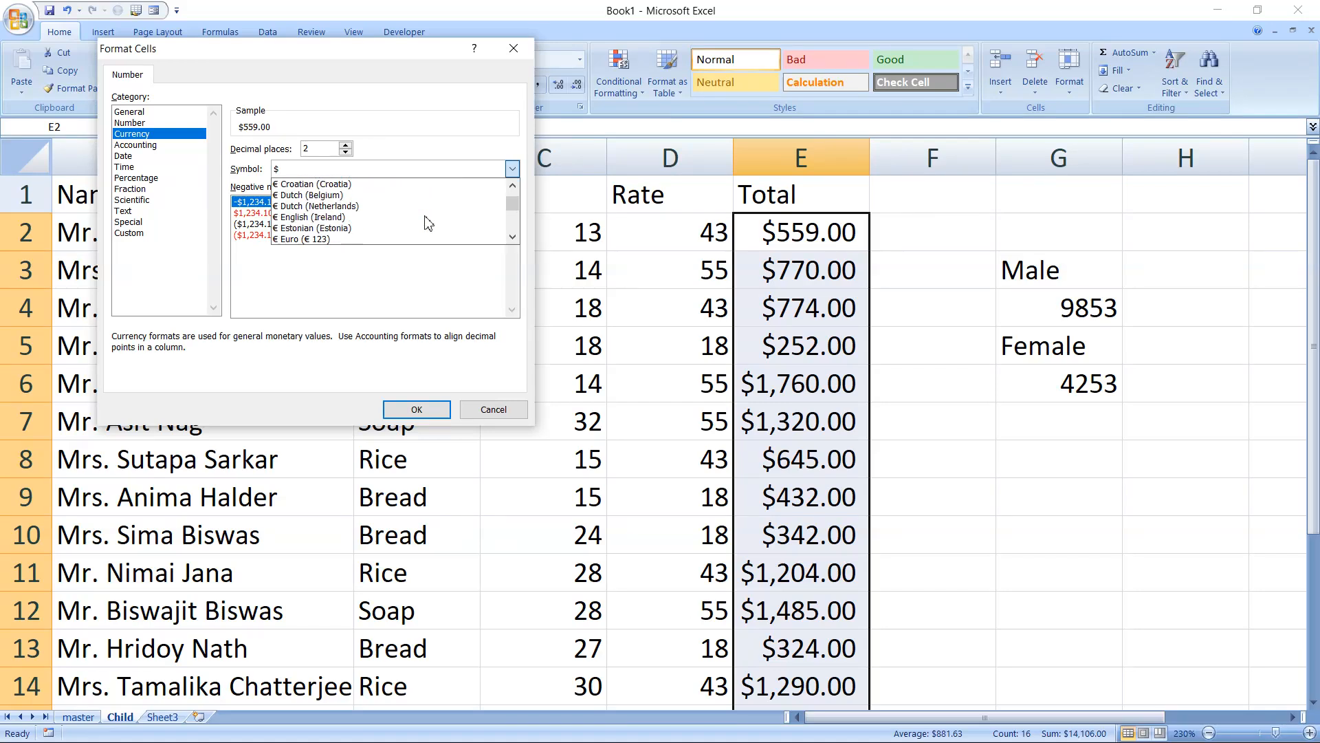
pyautogui.click(512, 237)
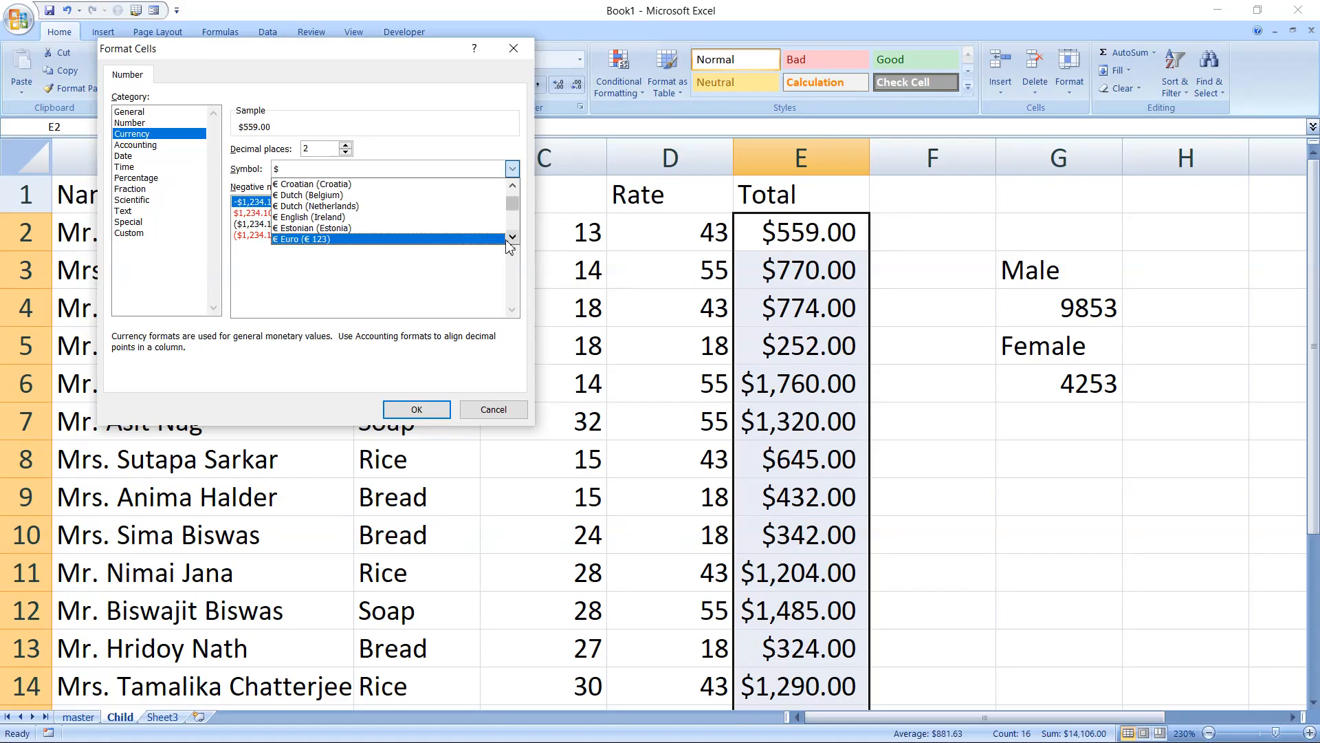
pyautogui.click(507, 240)
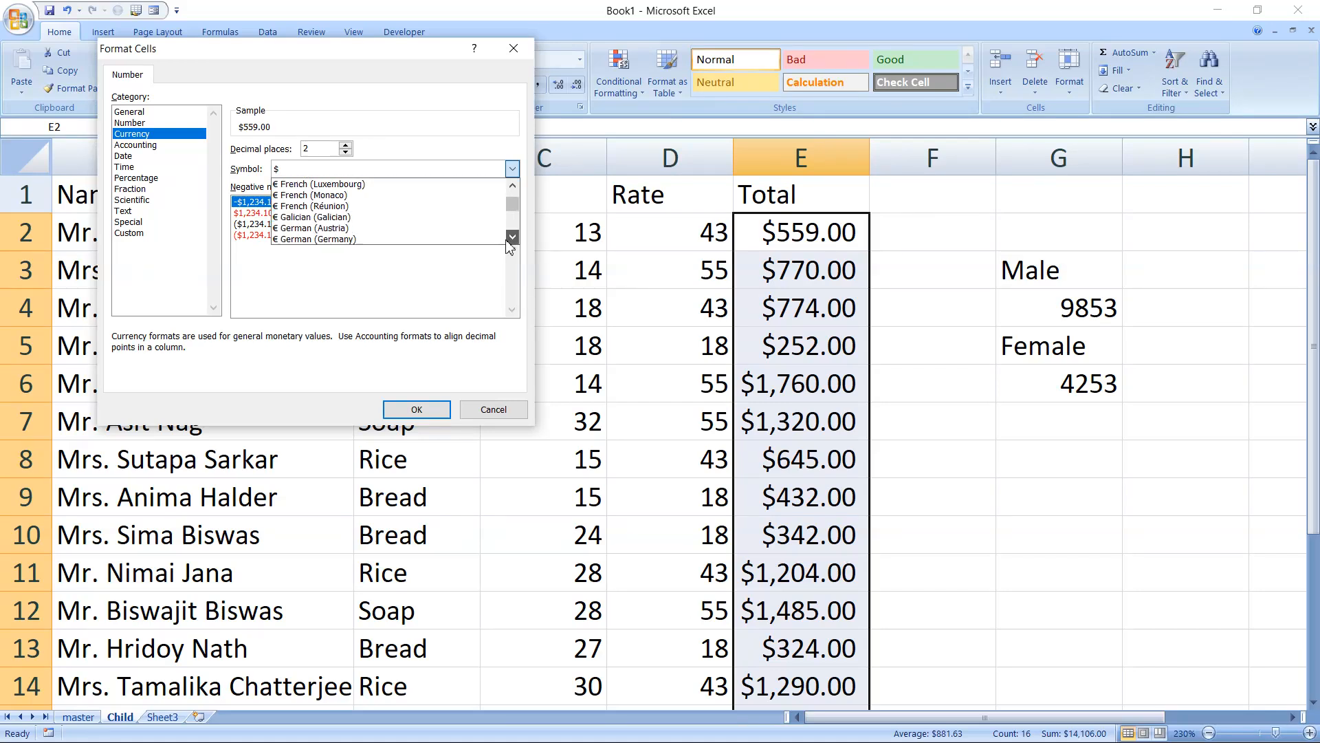
pyautogui.moveTo(508, 242); pyautogui.dragTo(507, 242)
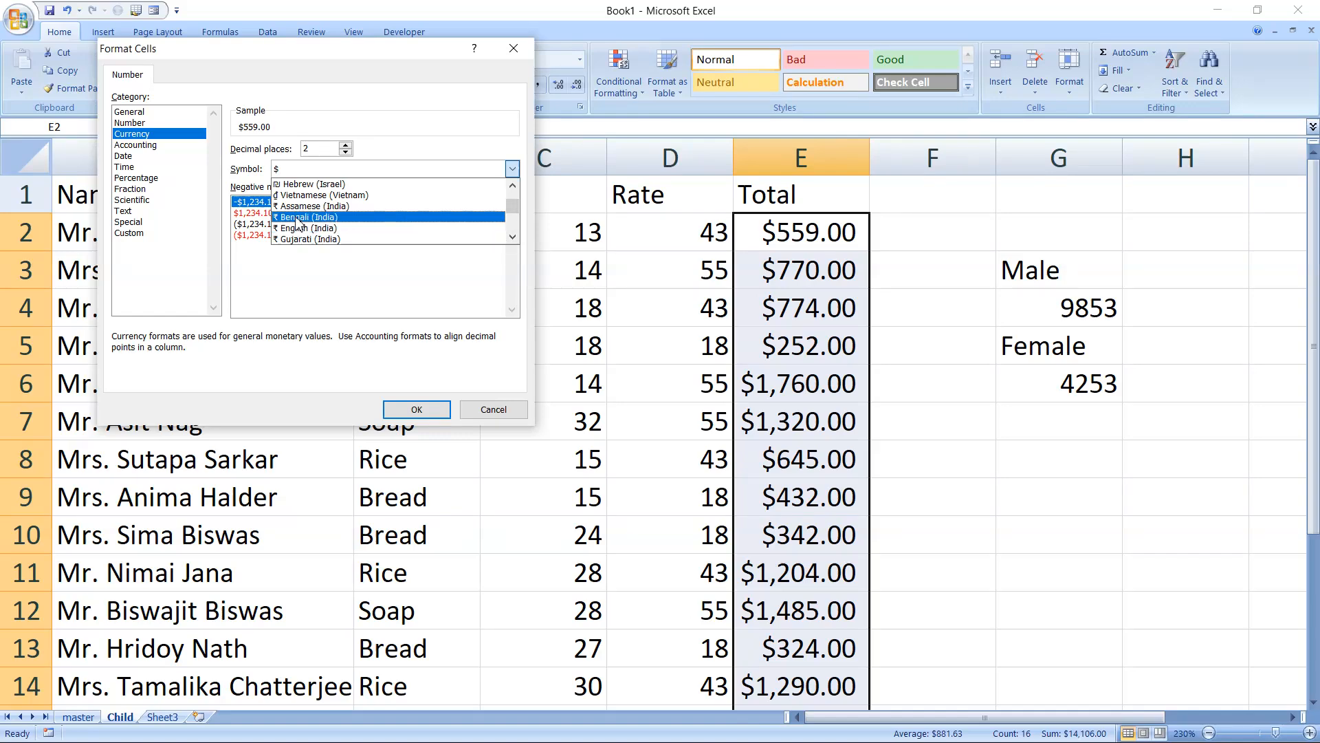
pyautogui.click(297, 218)
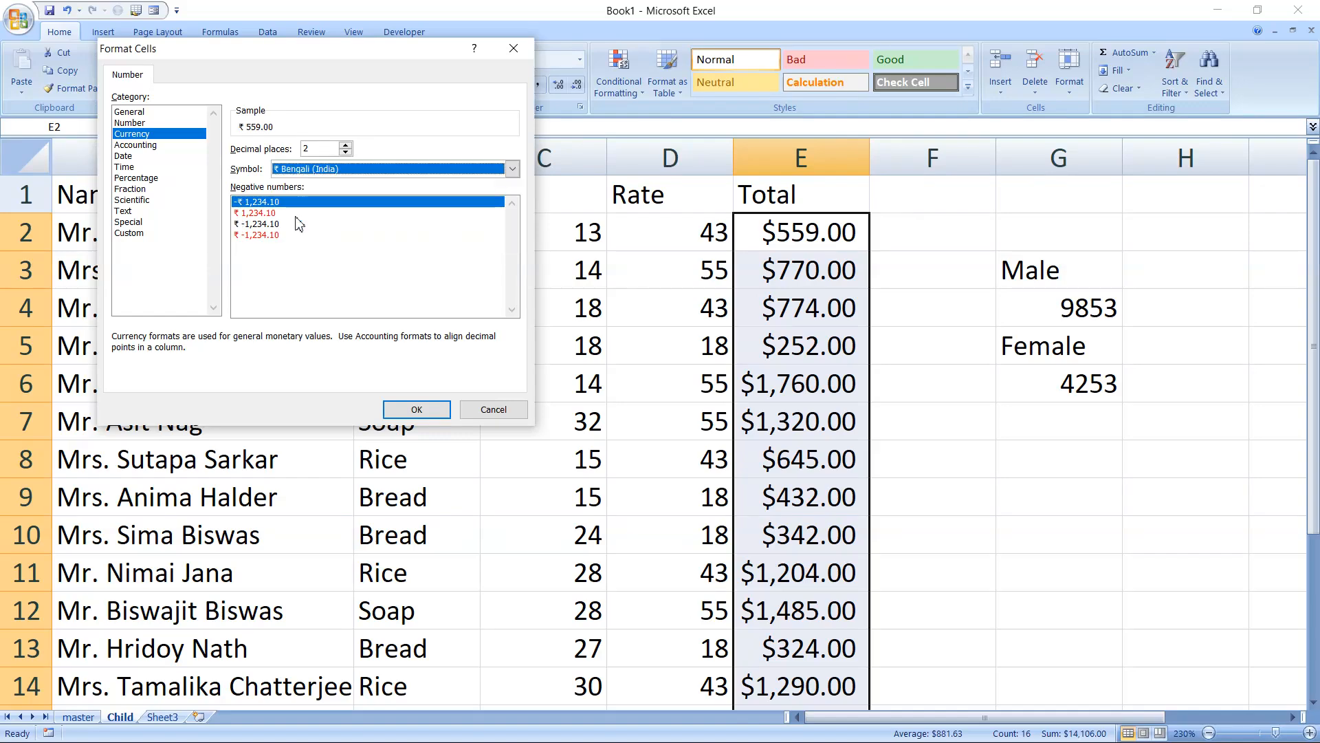
pyautogui.click(426, 410)
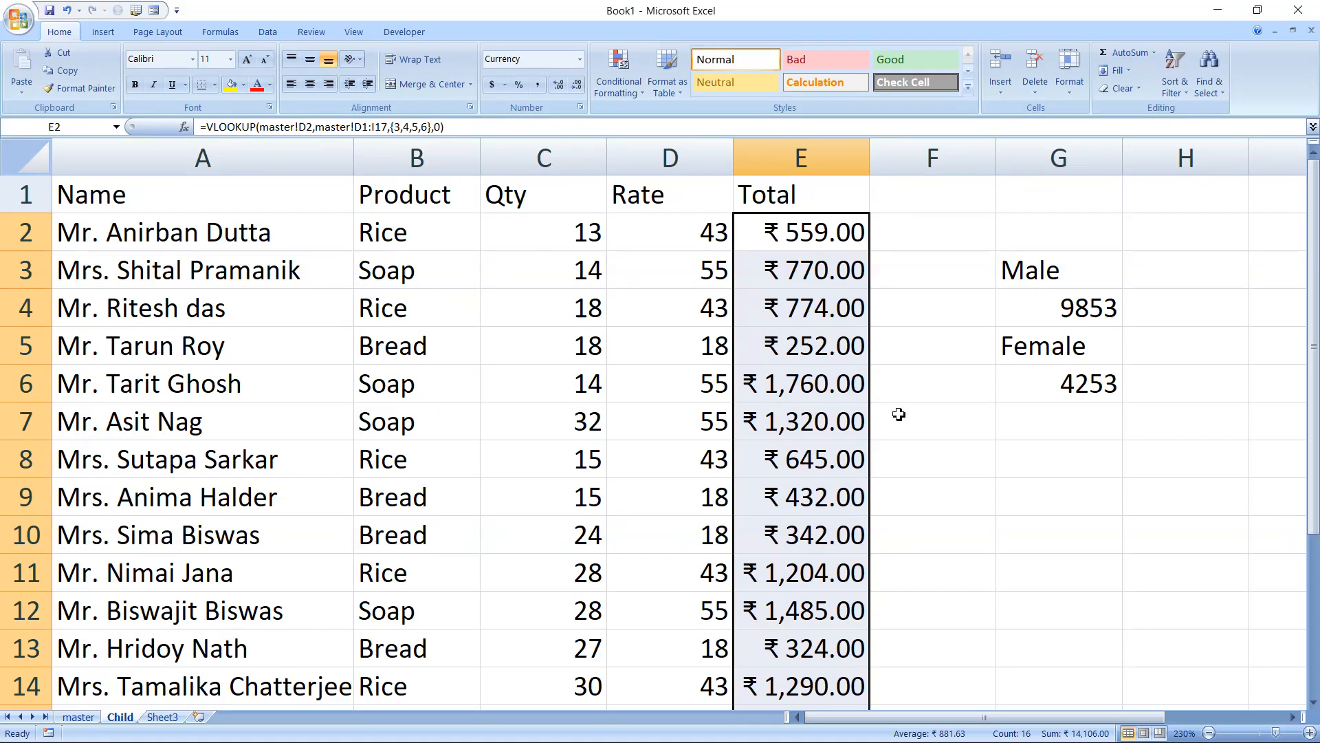
# Step: Apply the default dollar currency format to the male total in cell G4
pyautogui.click(1022, 308)
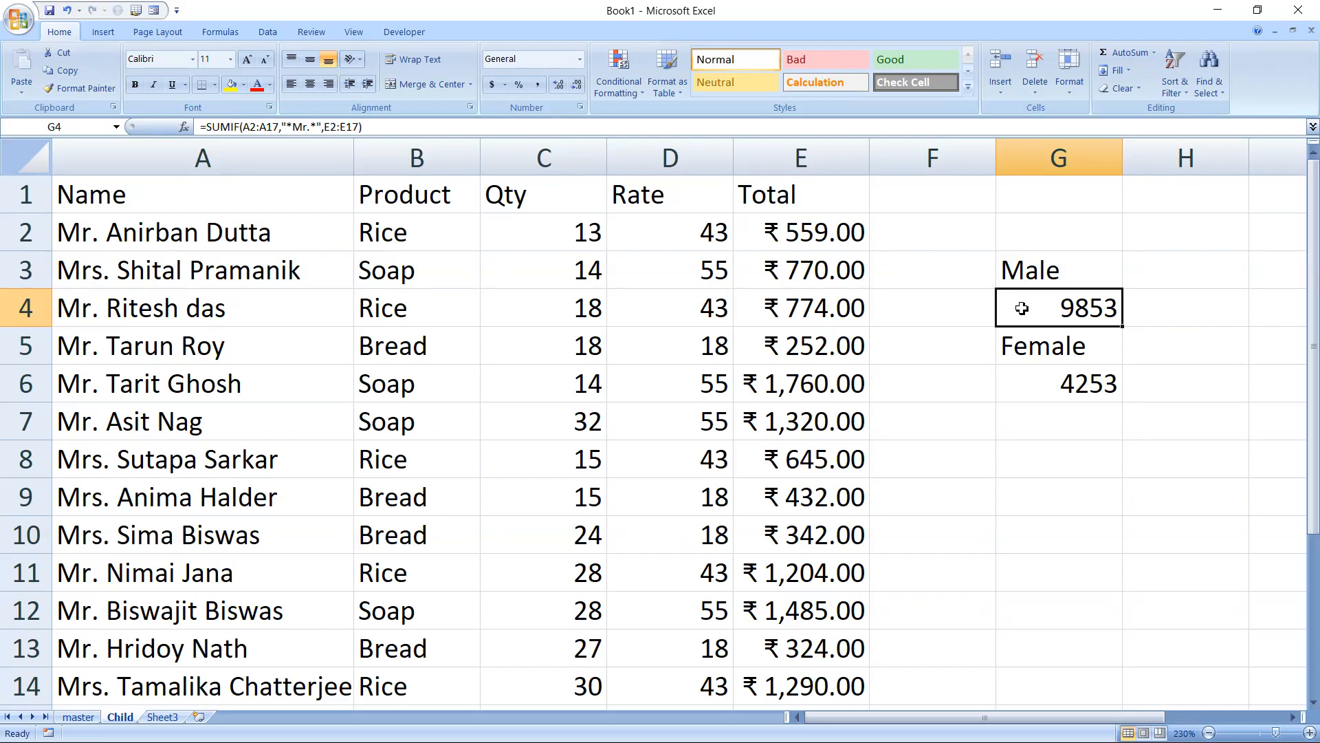
pyautogui.hotkey('ctrl', 'shift', '4')
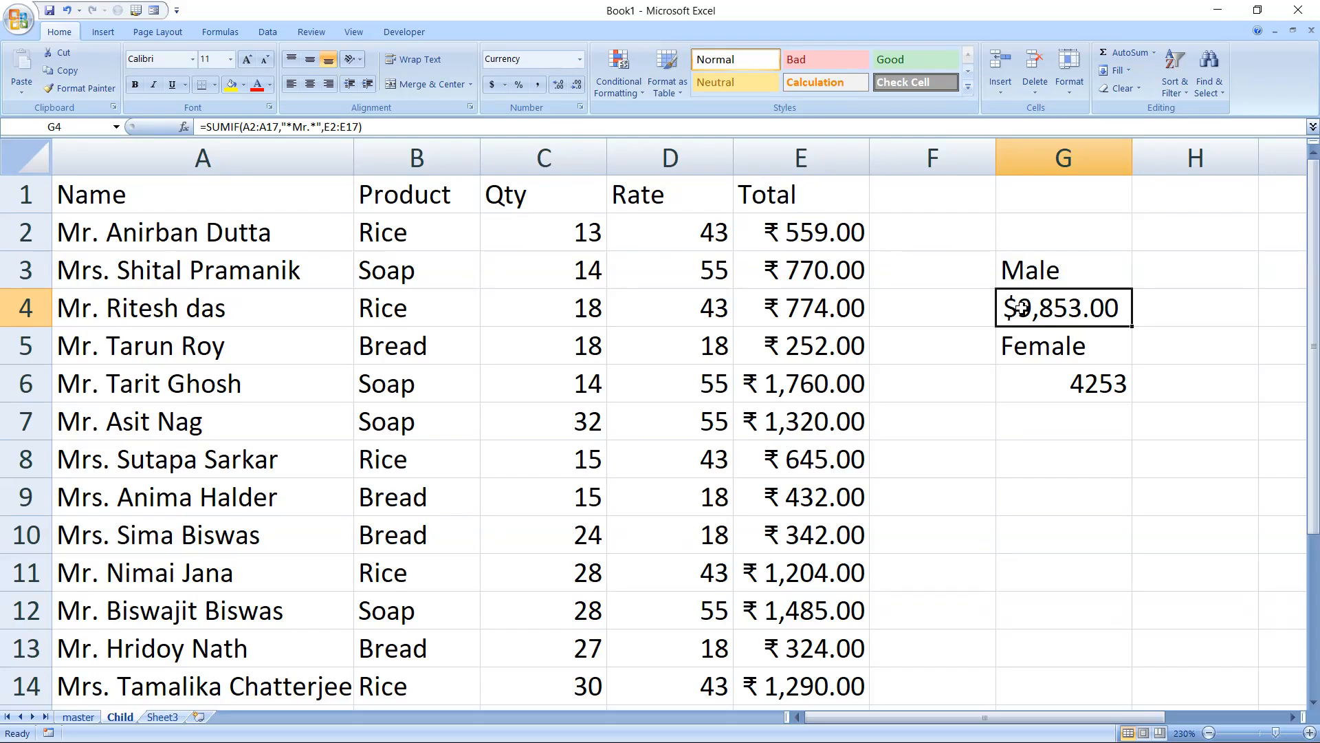
# Step: Open the SUMIF formula in cell G6 and examine its "*Mrs.*" criterion
pyautogui.click(1030, 392)
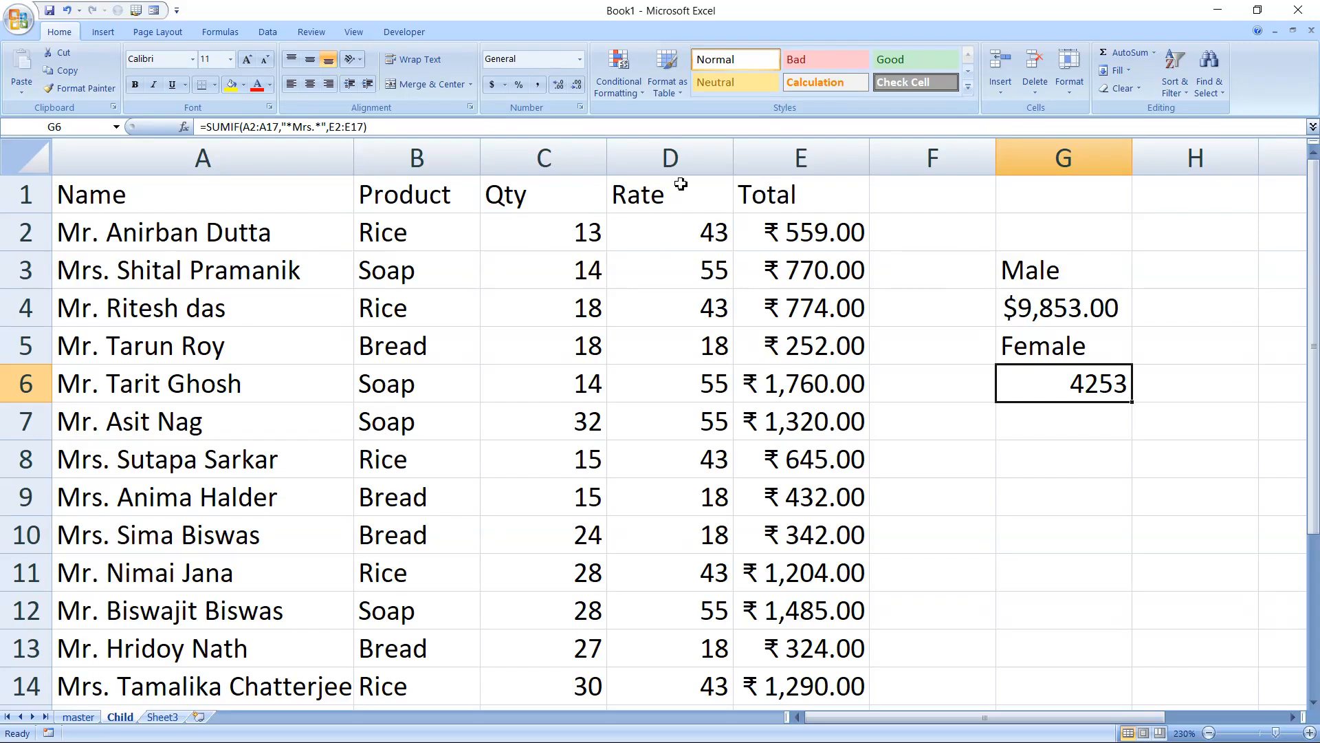
pyautogui.press('F2')
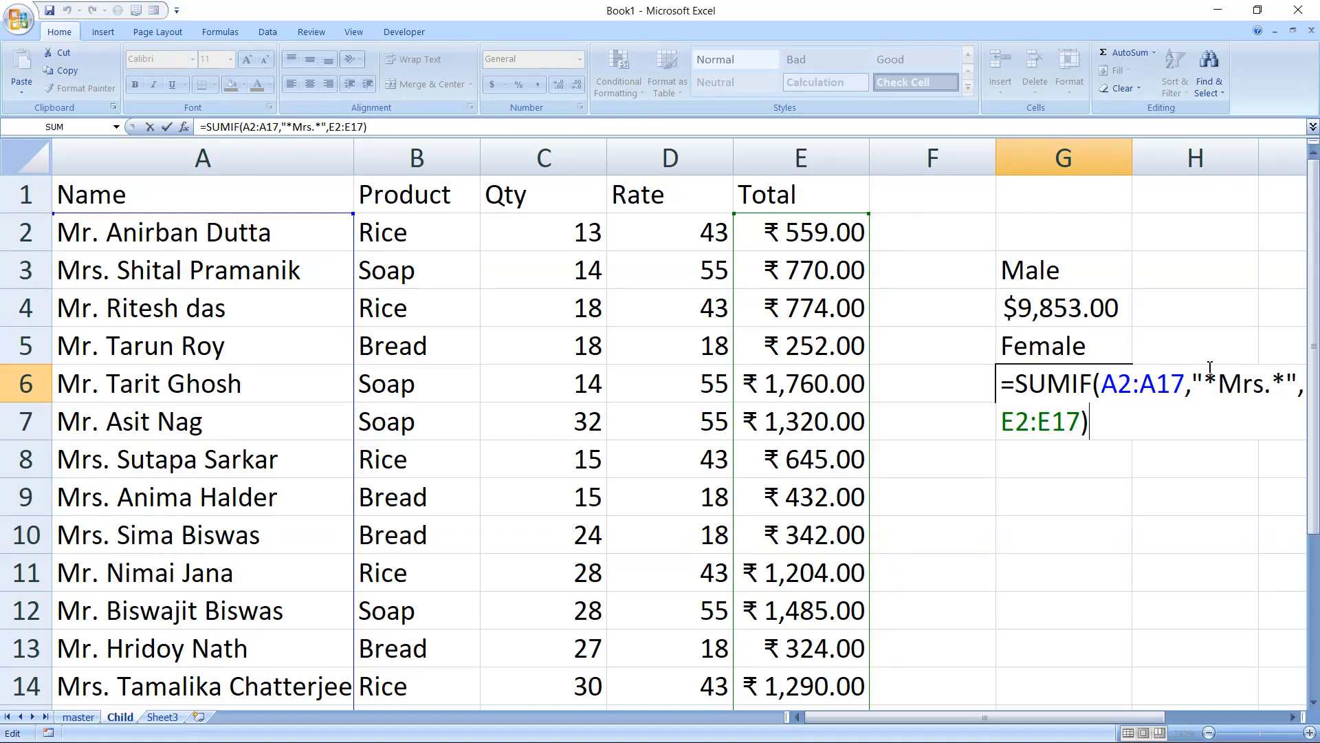
pyautogui.moveTo(1191, 383); pyautogui.dragTo(1300, 380)
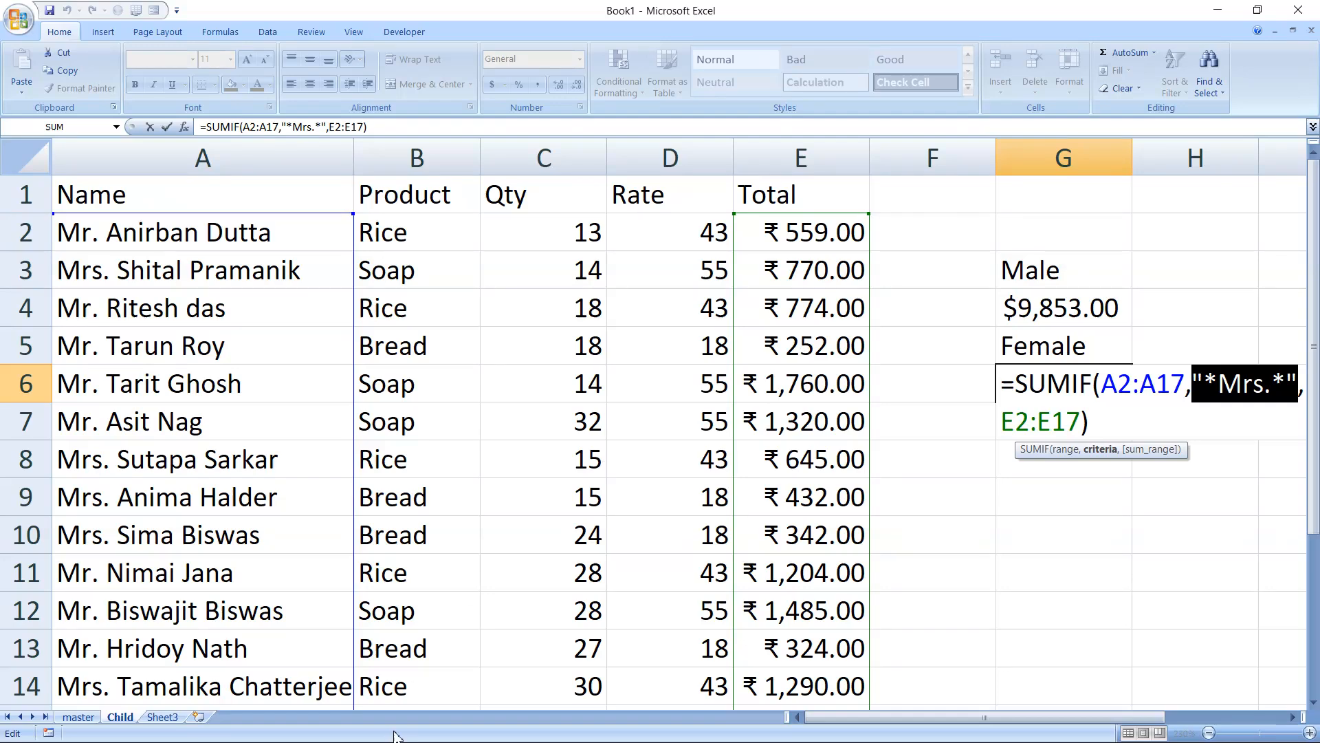
pyautogui.press('super')
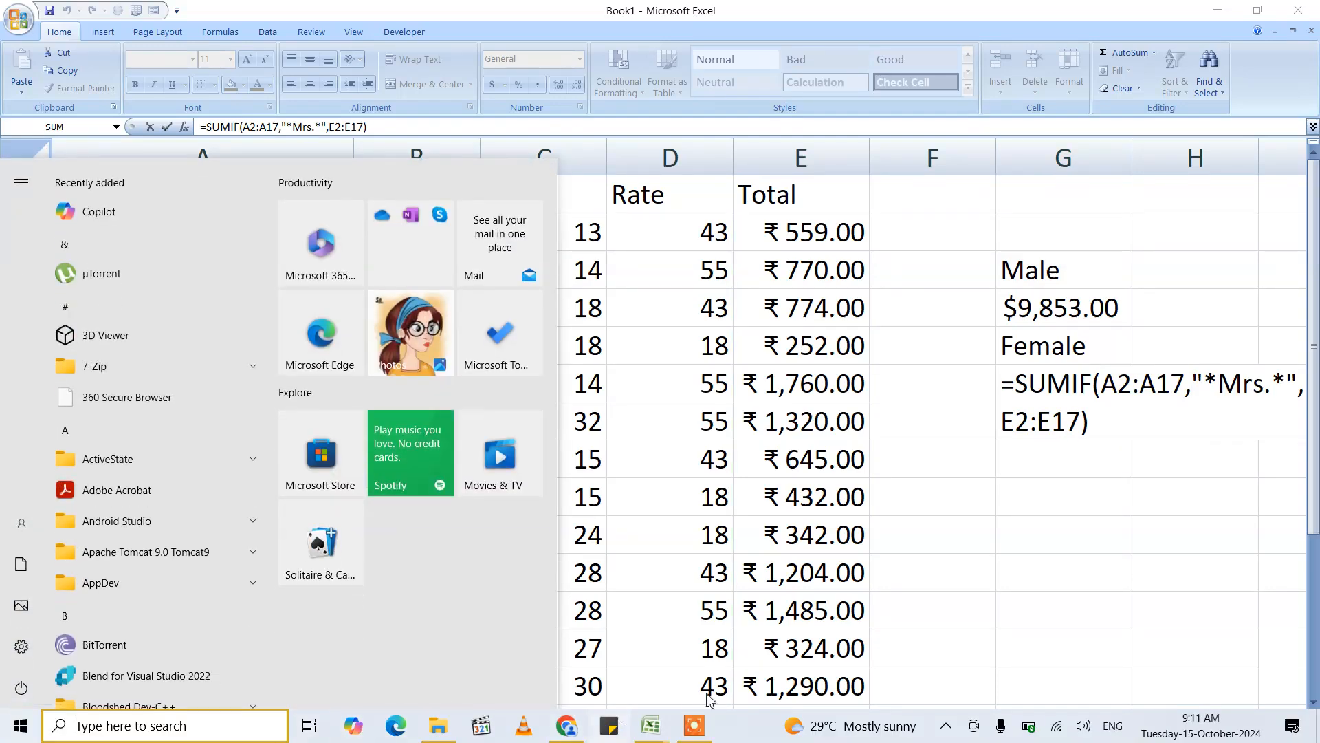